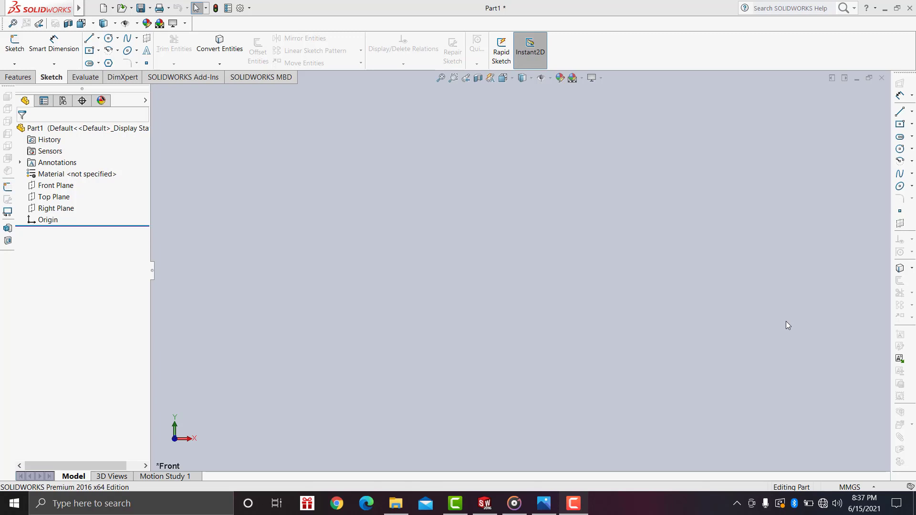
Glance at the reference drawing, then select the Front Plane and view it face-on
drag(544, 503, 575, 503)
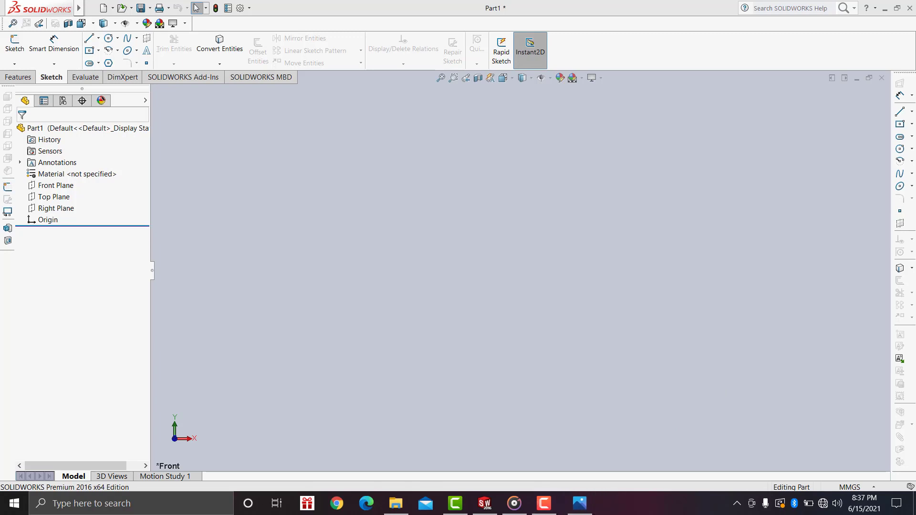
click(582, 503)
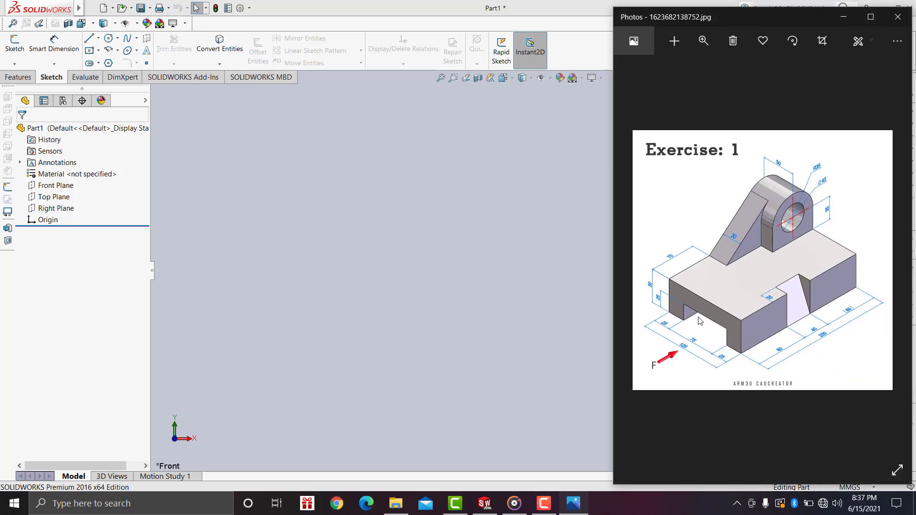
click(366, 234)
click(55, 185)
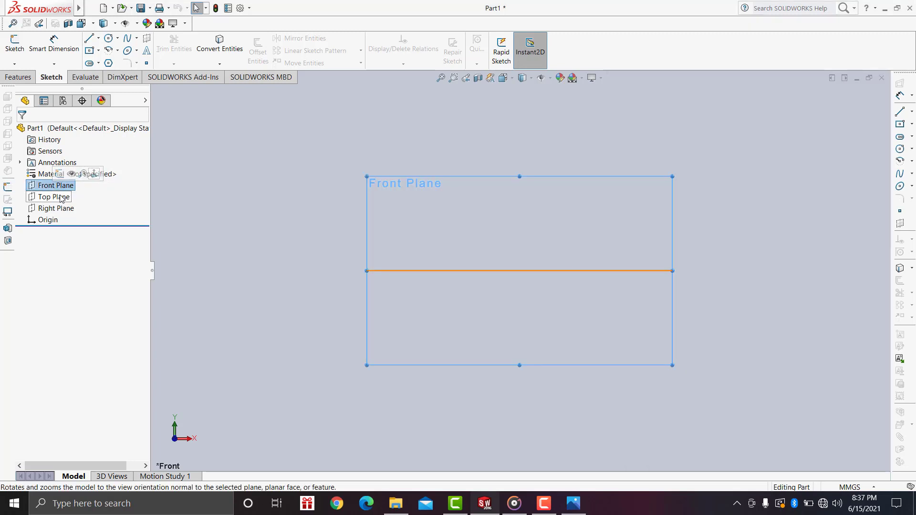
click(62, 197)
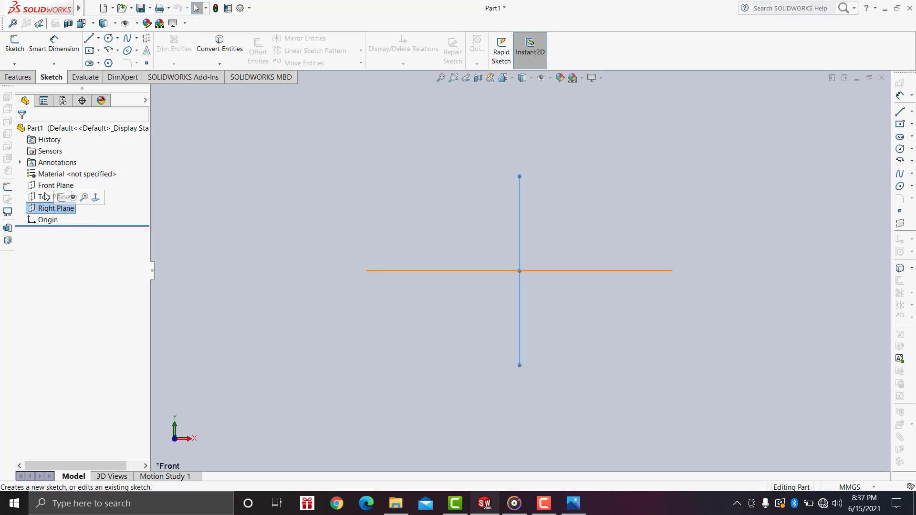
click(55, 185)
click(95, 174)
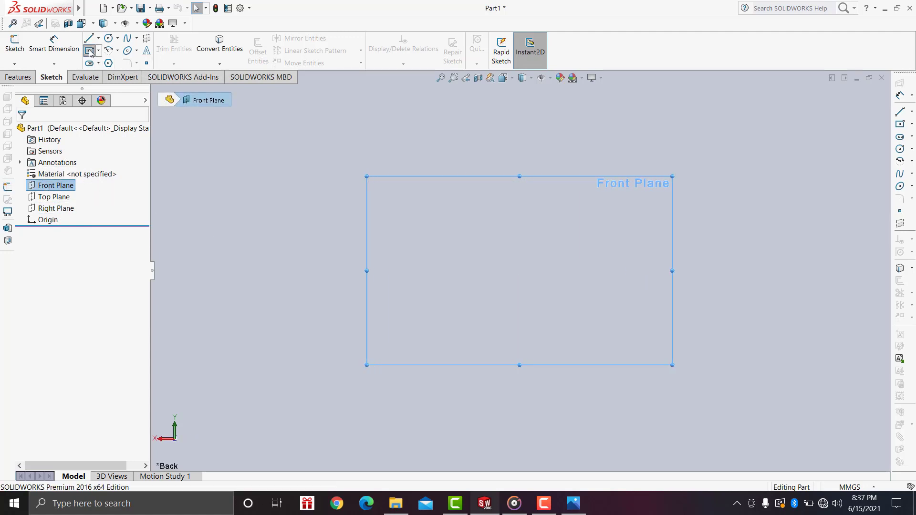
key(ctrl+8)
Draw a center rectangle from the origin and check the base block sizes on the reference
key(r)
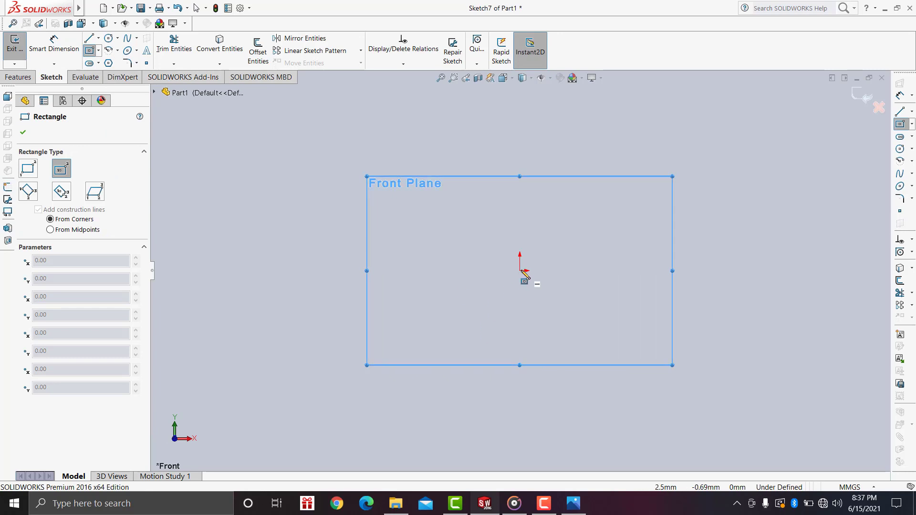
click(520, 271)
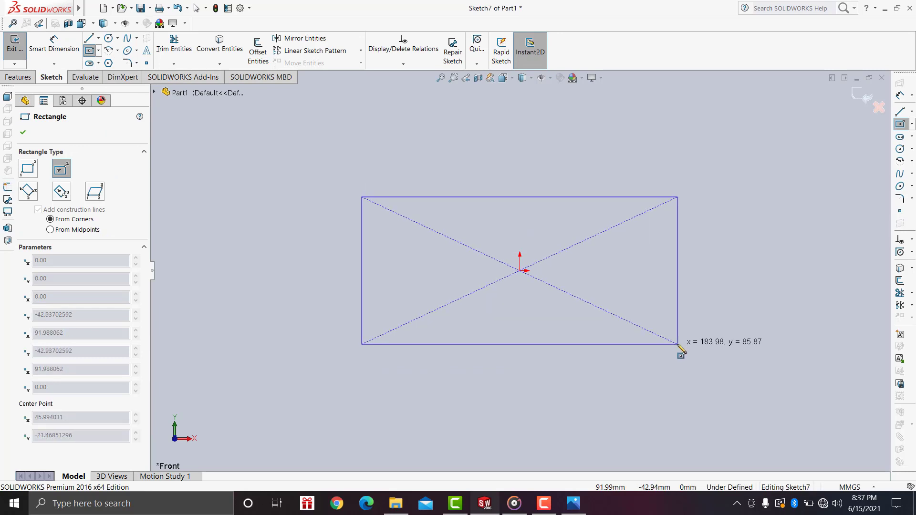
click(678, 344)
click(583, 501)
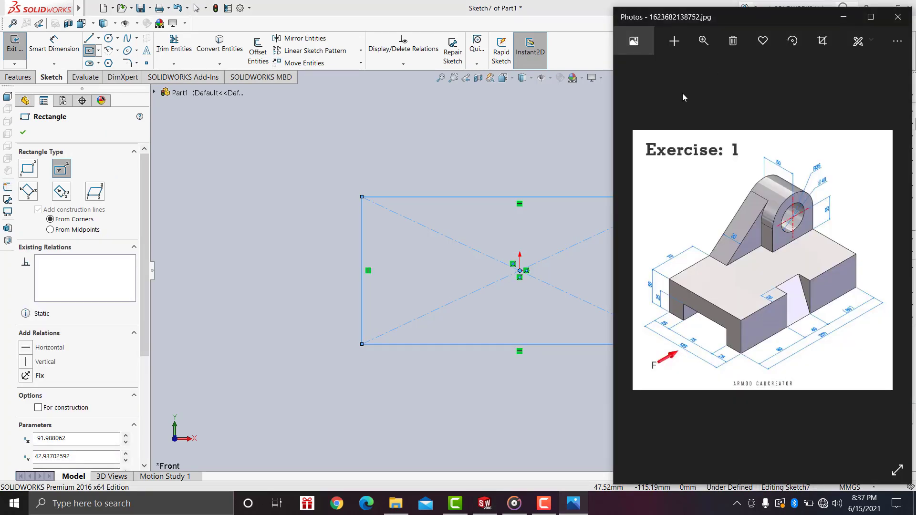
scroll(711, 236, up, 2)
scroll(703, 397, up, 1)
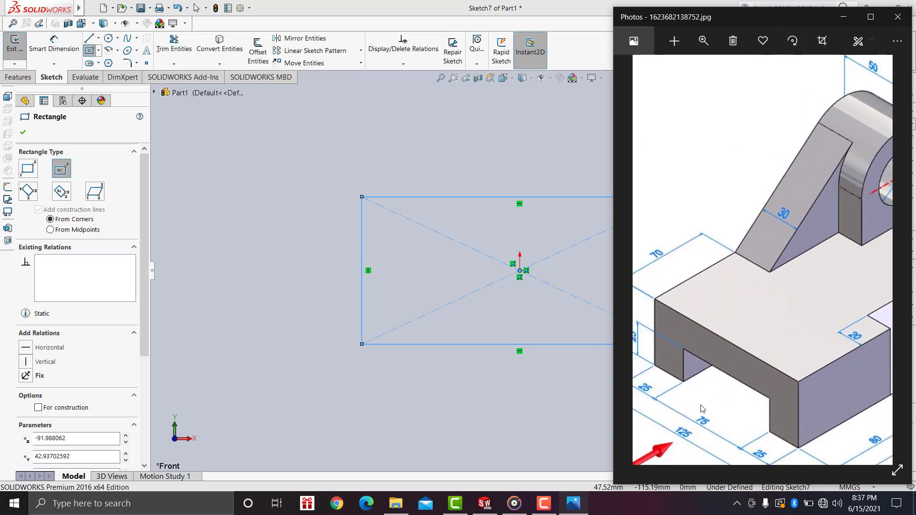
drag(734, 391, 763, 364)
scroll(755, 336, down, 2)
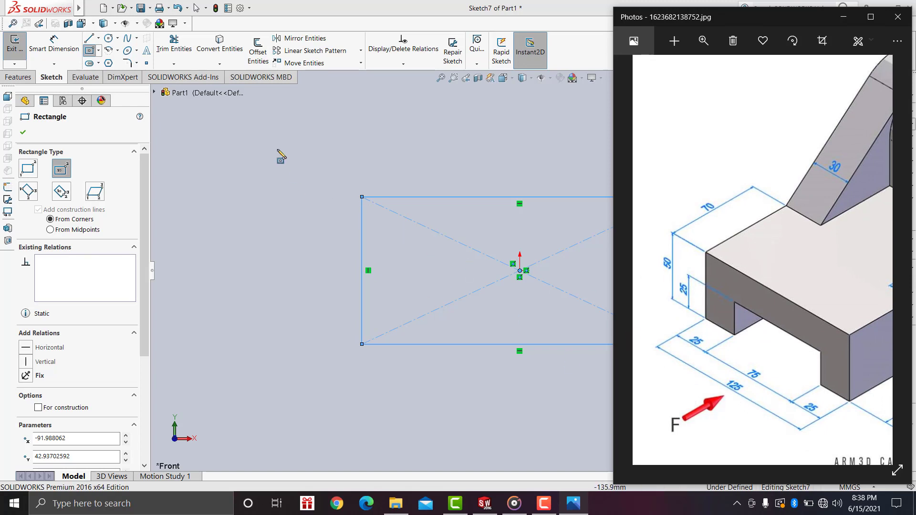
click(54, 44)
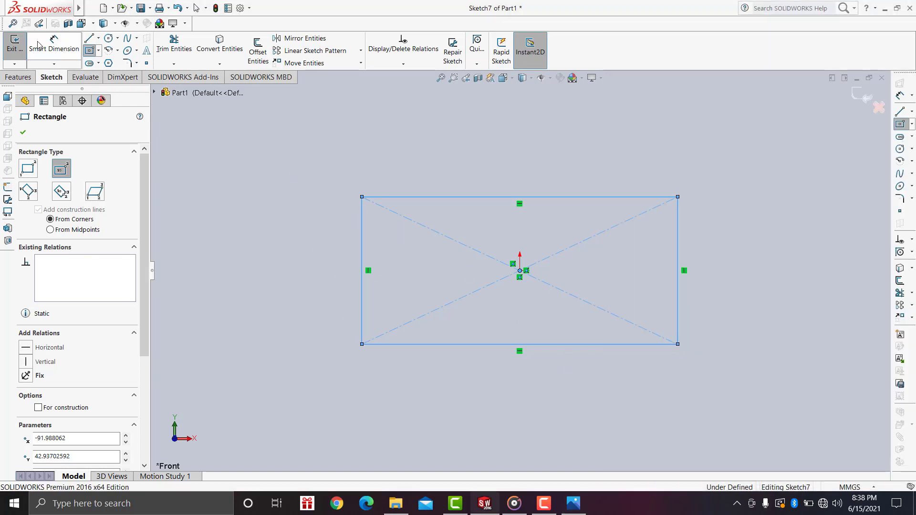
Dimension the rectangle's left edge to 50 mm and its bottom edge to 125 mm
click(362, 260)
click(328, 260)
text(50)
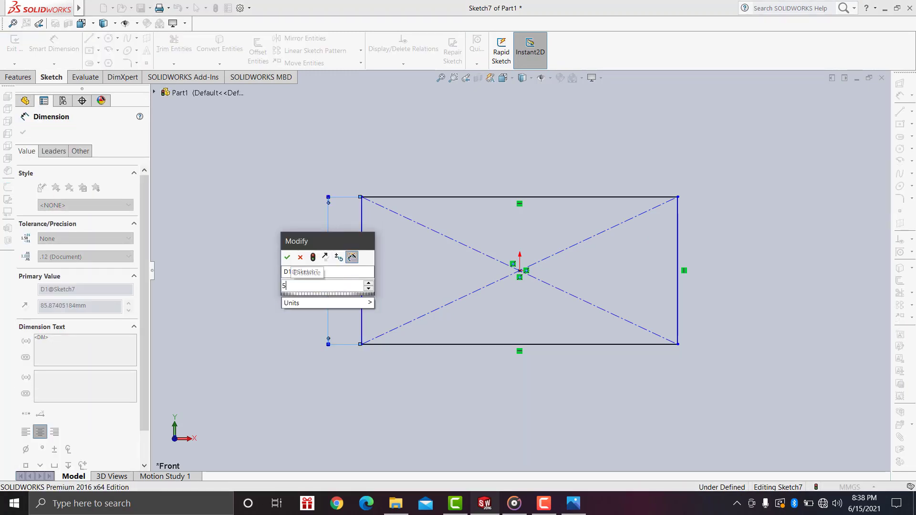
key(Return)
click(491, 344)
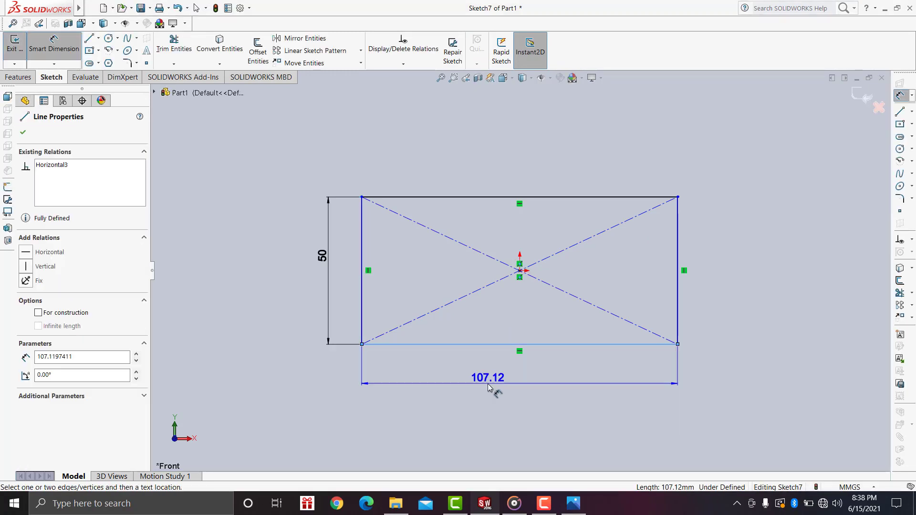
click(487, 384)
text(125)
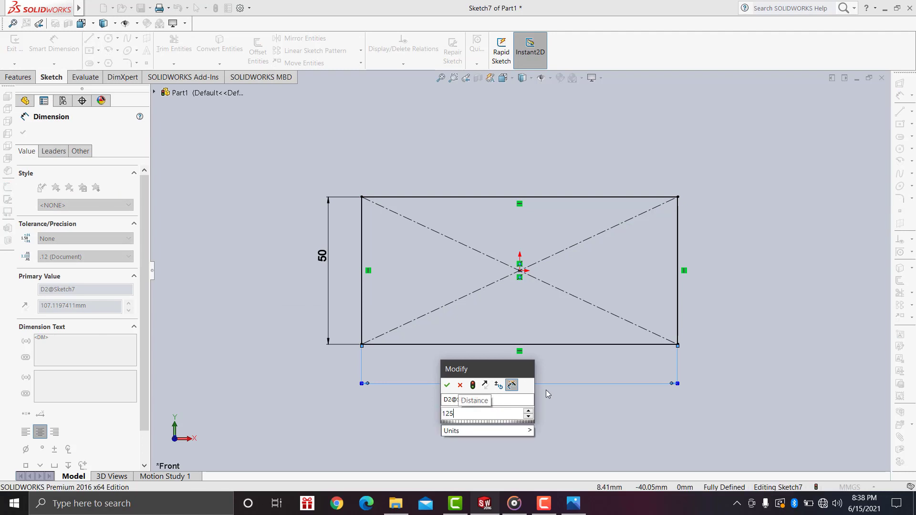
click(450, 384)
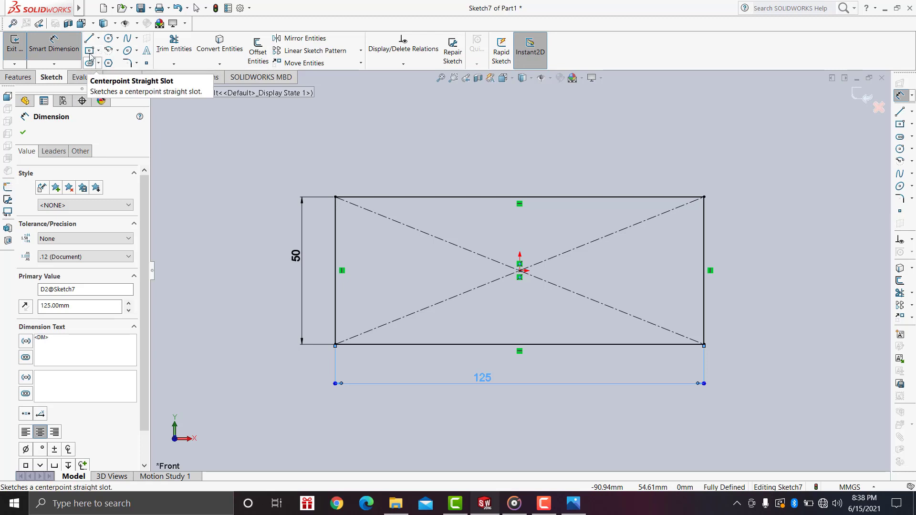
click(88, 38)
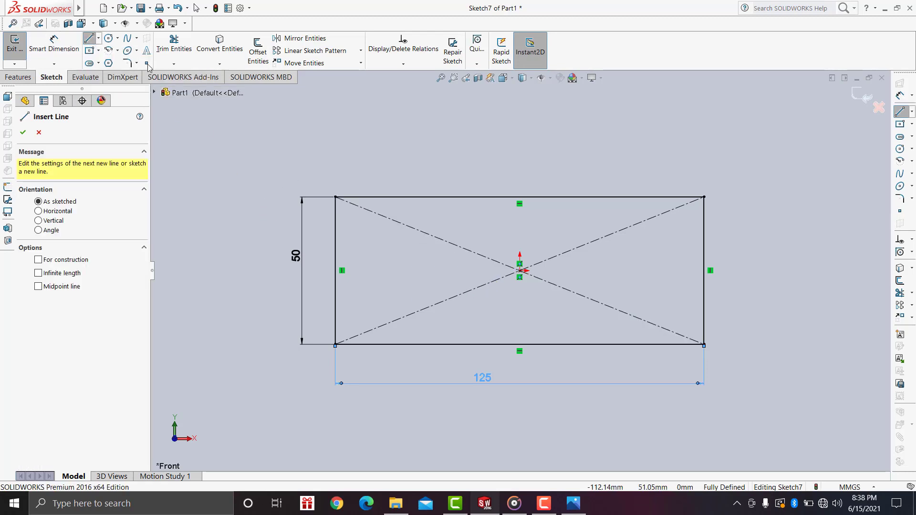
Draw a corner-rectangle slot across the bottom edge and check its sizes on the reference
click(98, 50)
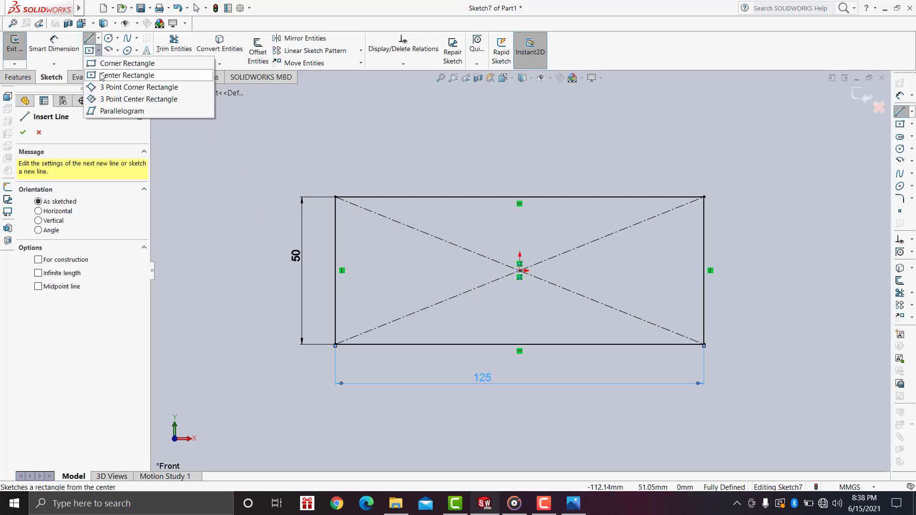
click(96, 64)
click(435, 344)
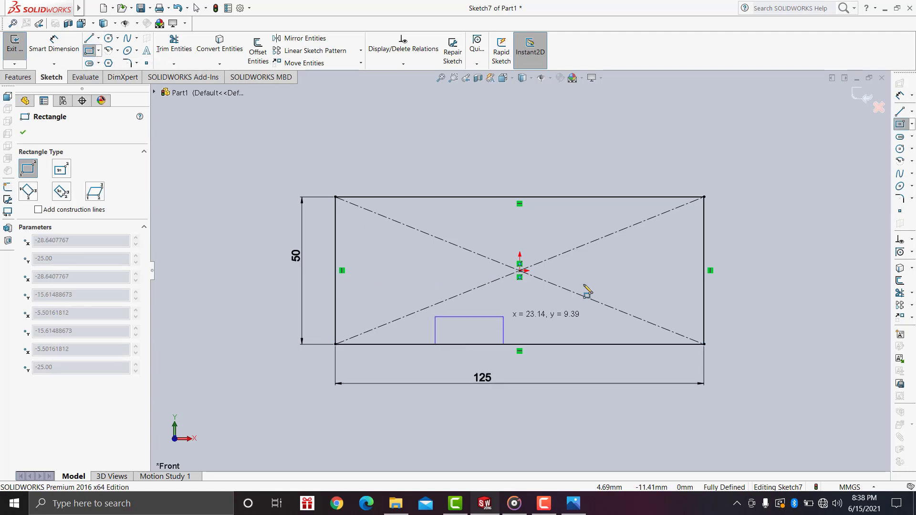
click(607, 256)
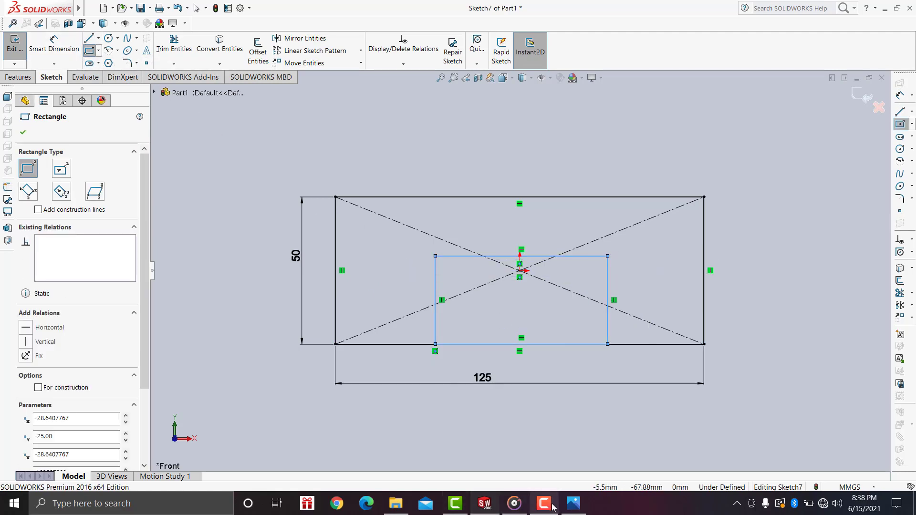
click(573, 508)
drag(702, 346, 685, 336)
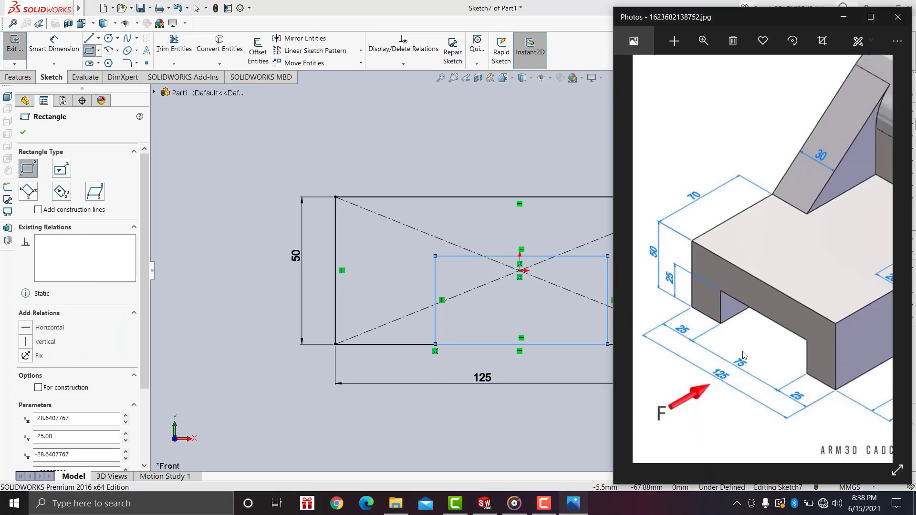
click(79, 48)
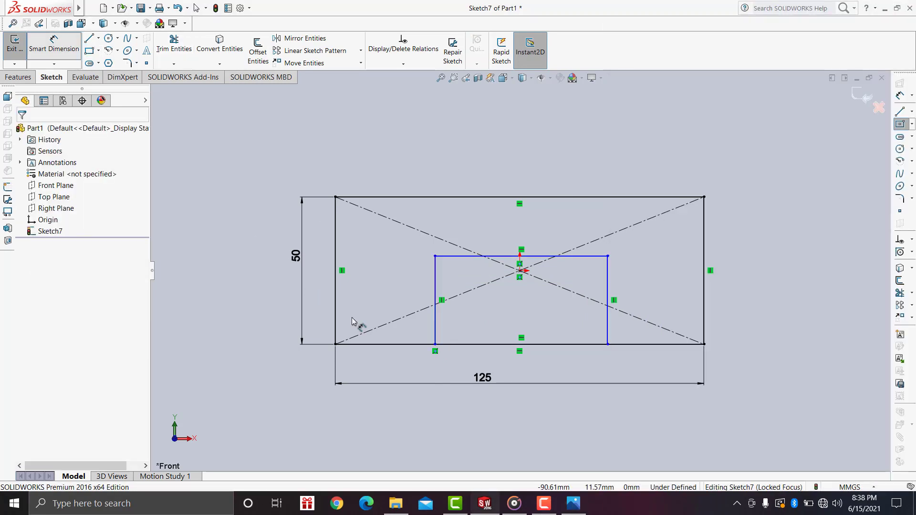
Dimension the slot 25 mm in from both the block's left and right edges
click(435, 328)
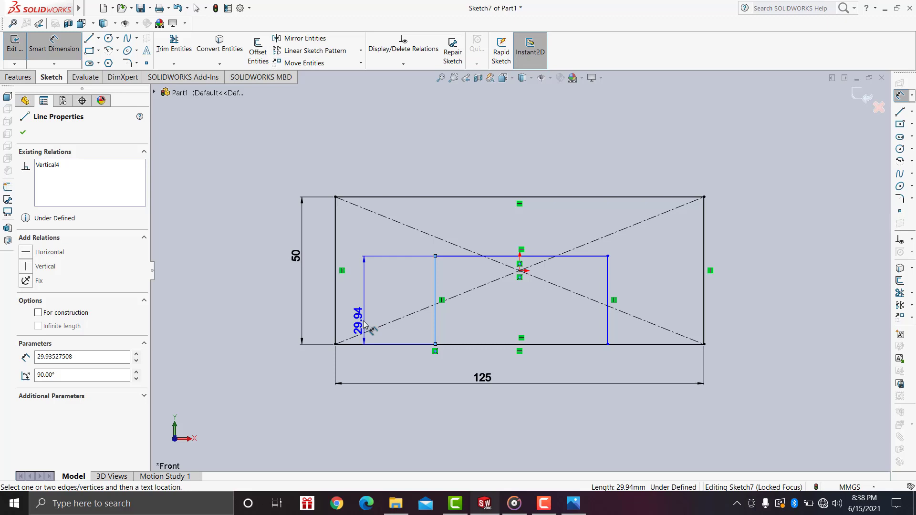
click(336, 316)
click(372, 367)
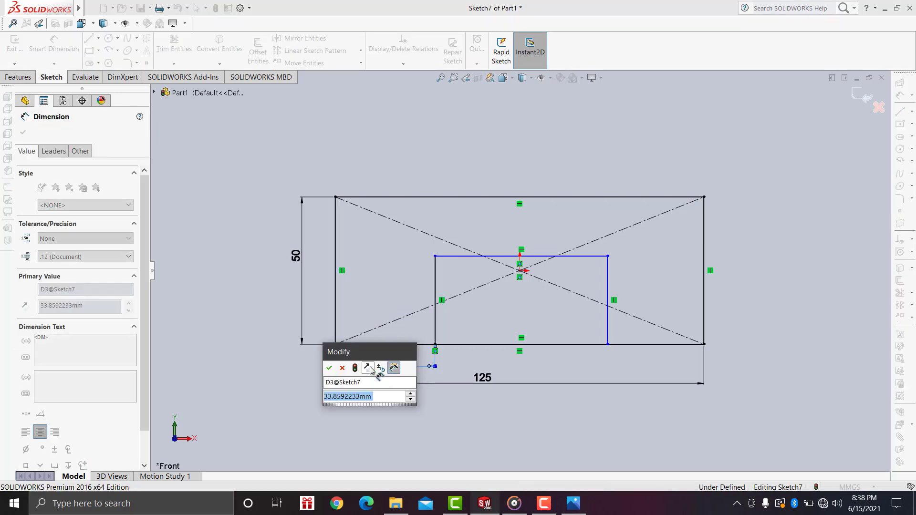
text(25)
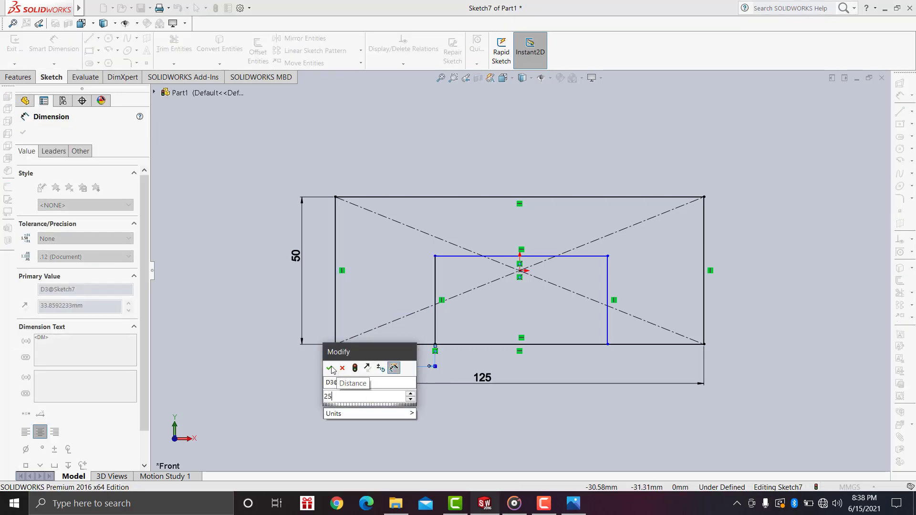
click(330, 368)
click(608, 337)
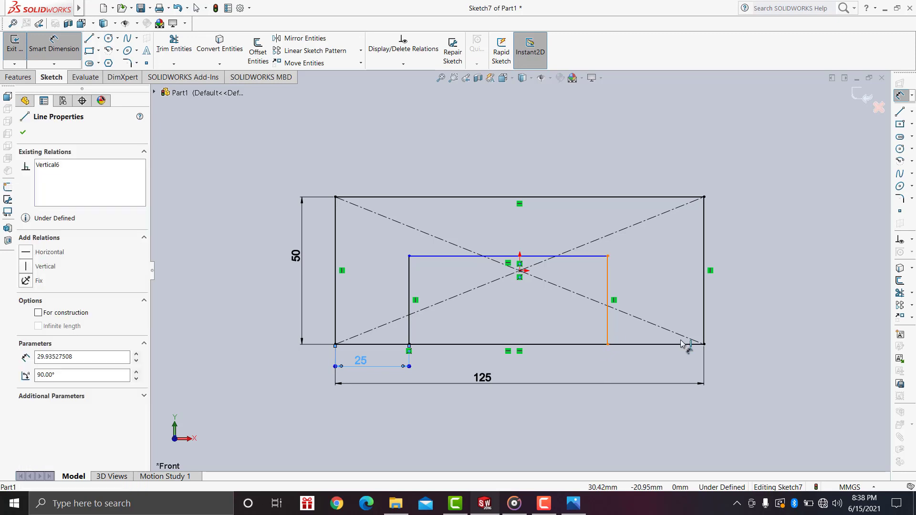
click(703, 305)
click(657, 372)
text(25)
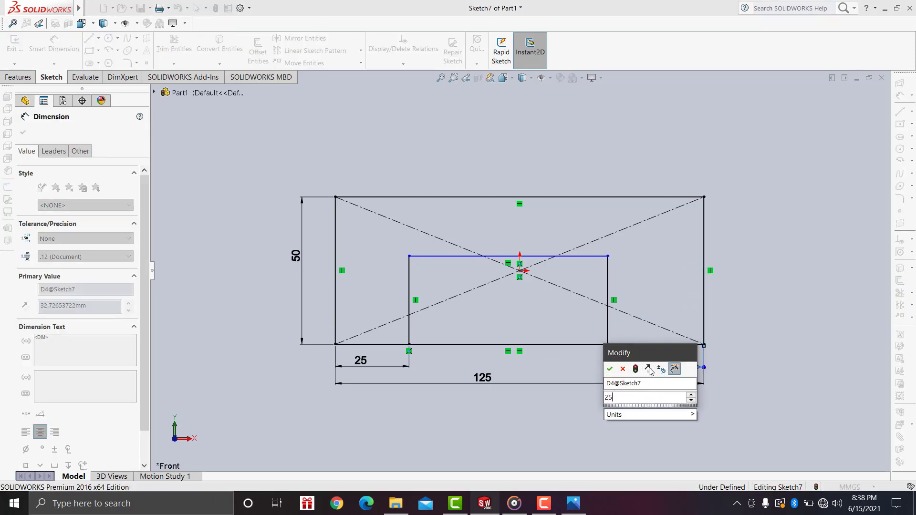
click(610, 369)
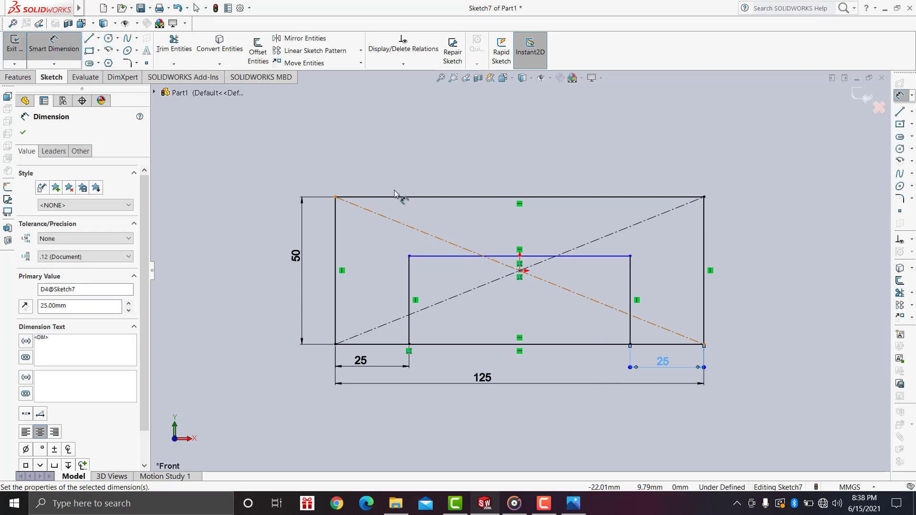
Set the slot height dimension to 25 mm after rechecking the reference
click(409, 298)
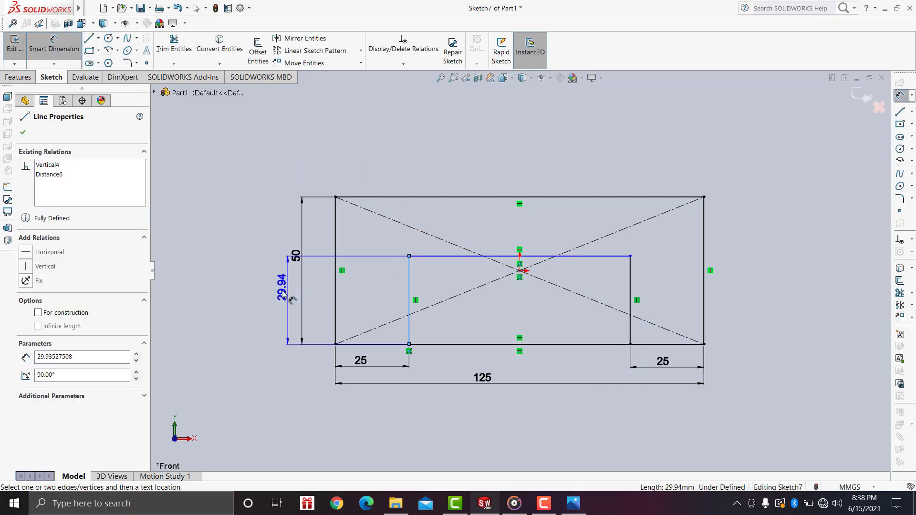
click(250, 291)
click(574, 504)
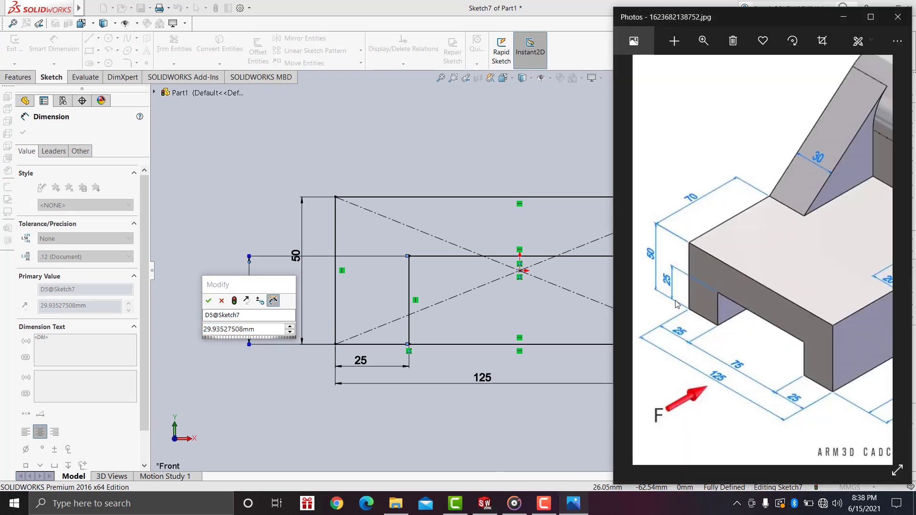
click(264, 332)
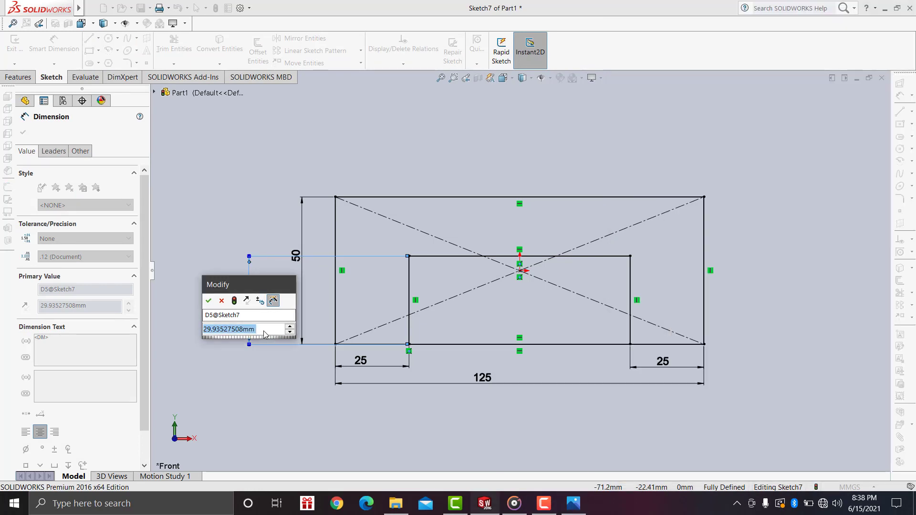
text(25)
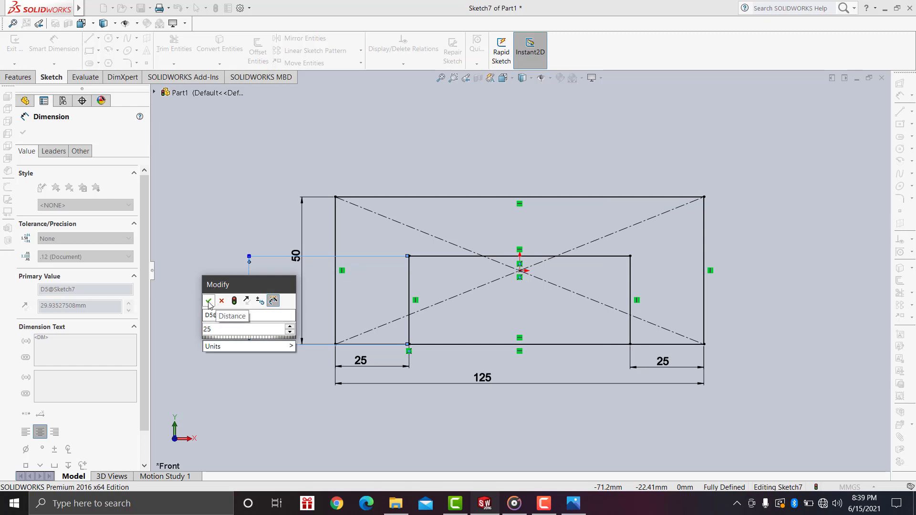
click(209, 302)
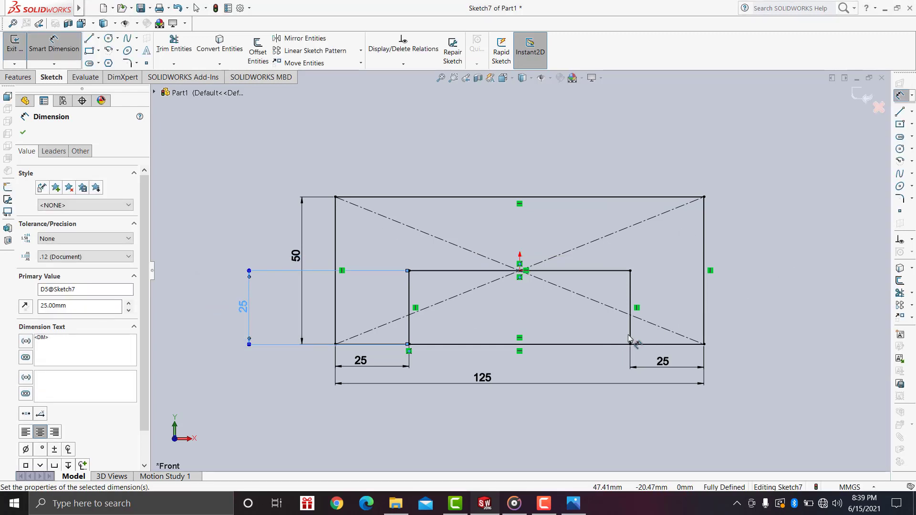
Power-trim the bottom lines between the legs to open the slot
click(174, 43)
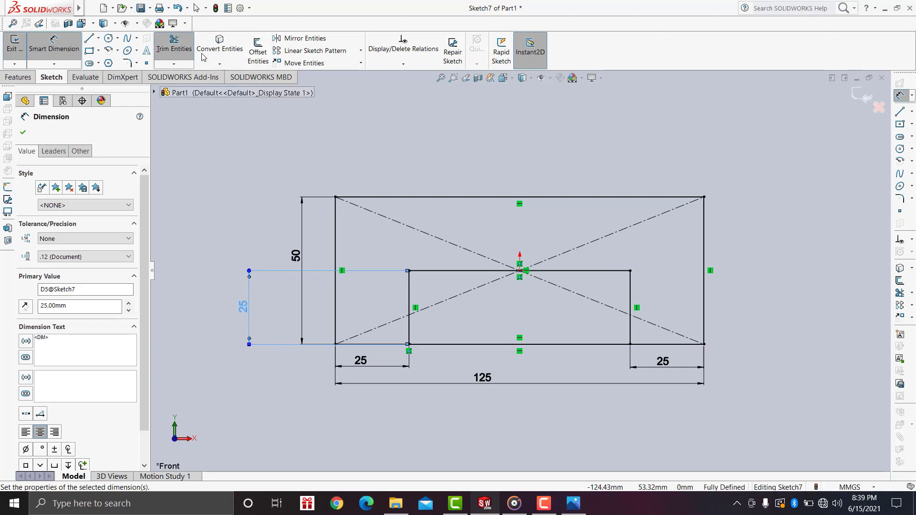
drag(614, 356, 551, 324)
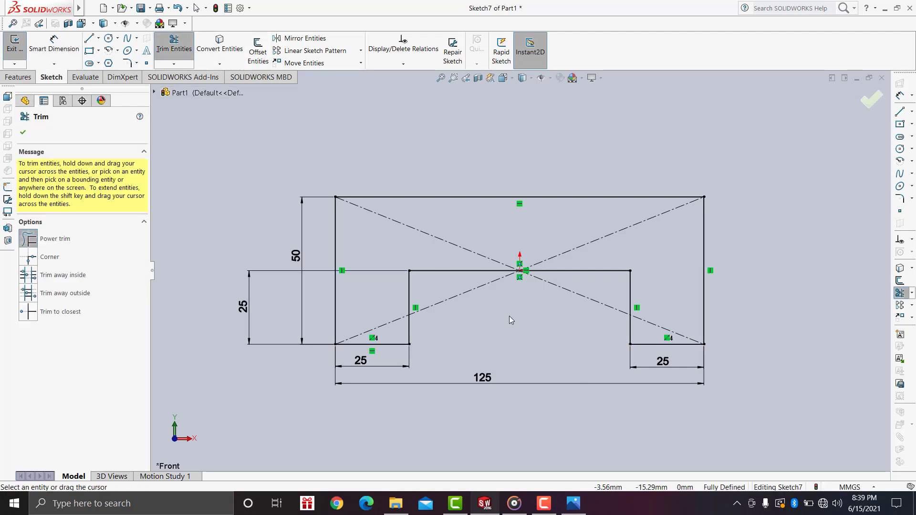
click(23, 134)
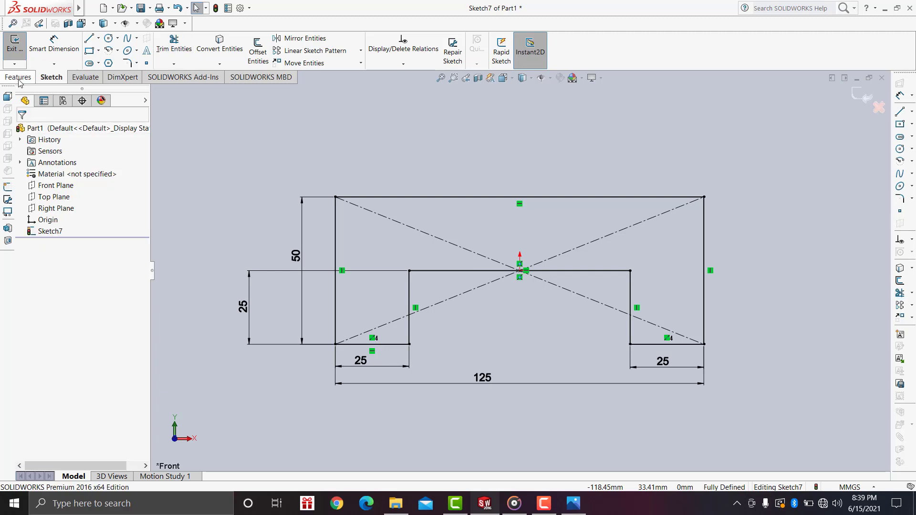
click(18, 77)
Start an Extruded Boss/Base and check the block length on the reference drawing
click(19, 50)
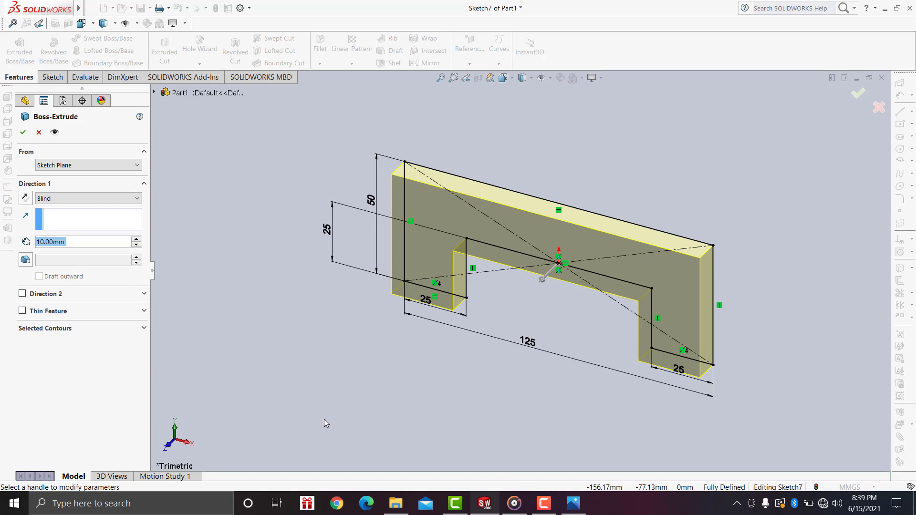
click(573, 503)
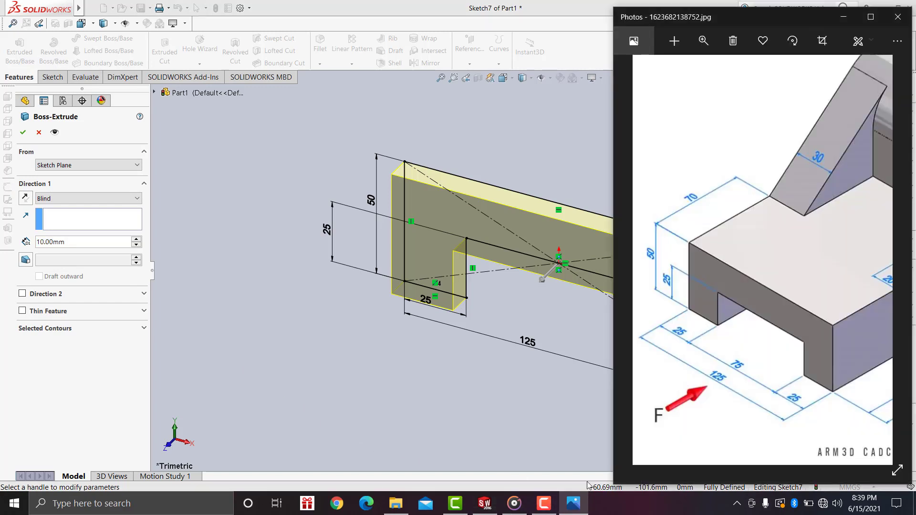
scroll(772, 301, down, 2)
scroll(771, 301, up, 3)
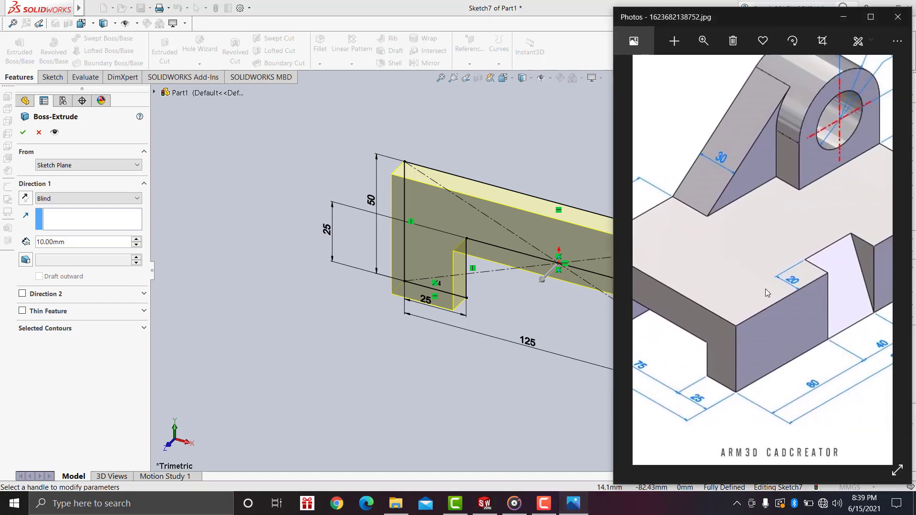
scroll(765, 293, down, 2)
scroll(788, 296, up, 2)
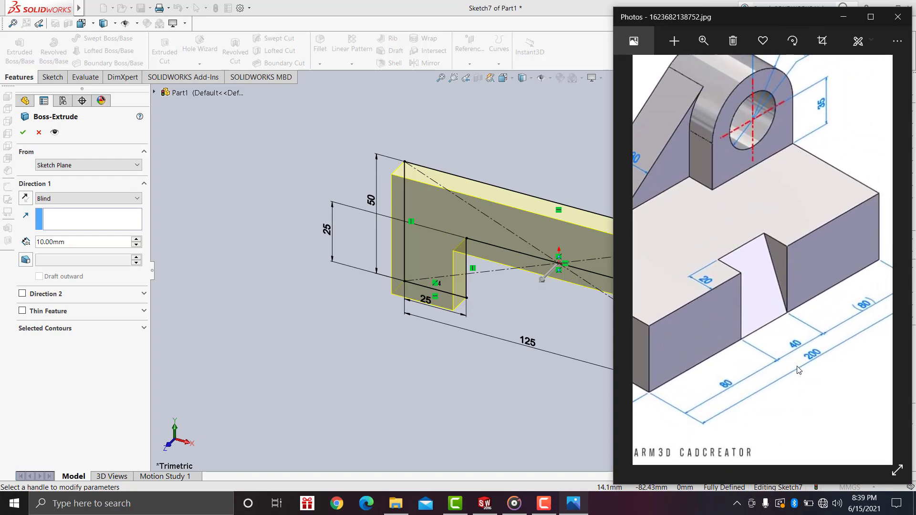
Extrude the profile 100 mm in Direction 1 and 100 mm in Direction 2
click(72, 247)
text(1)
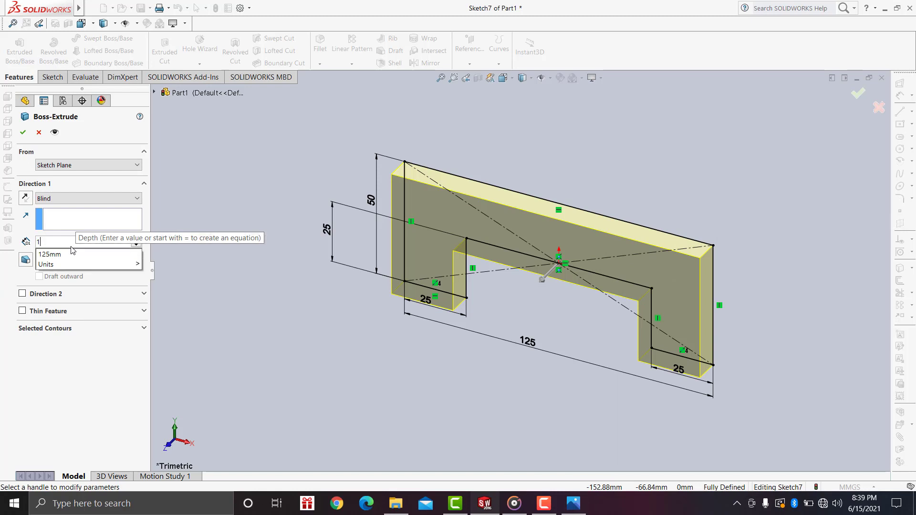
text(00)
key(Return)
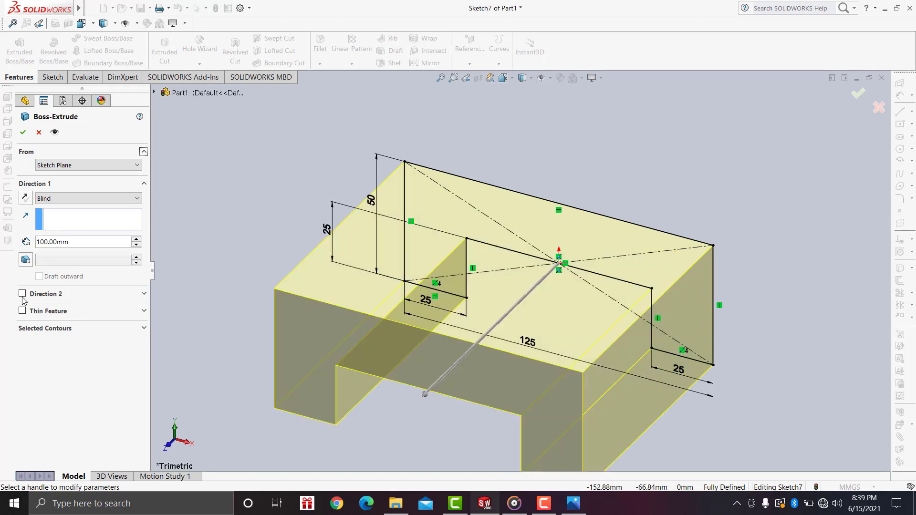
click(22, 295)
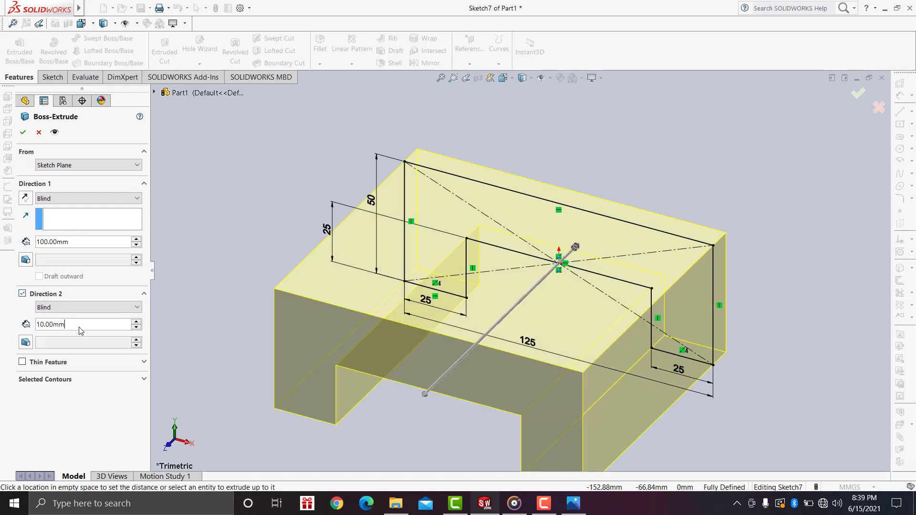
text(100)
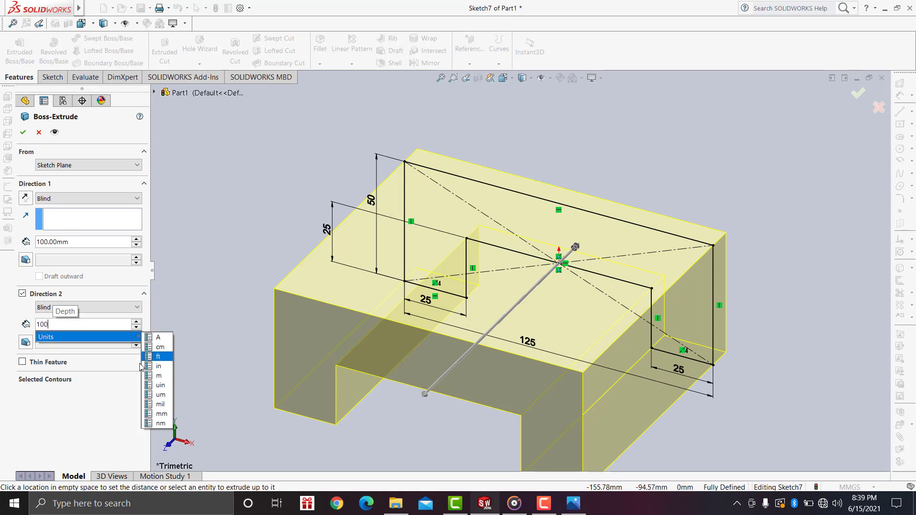
key(Return)
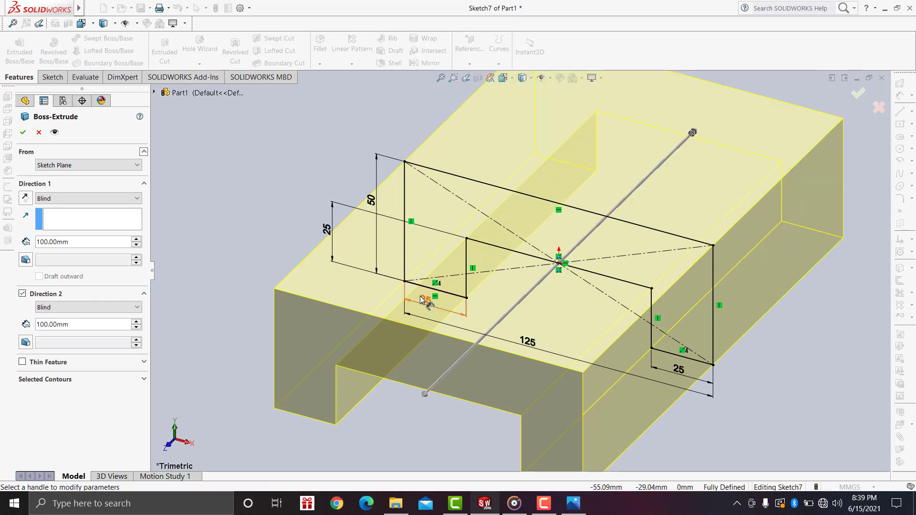
middle_drag(515, 260, 540, 270)
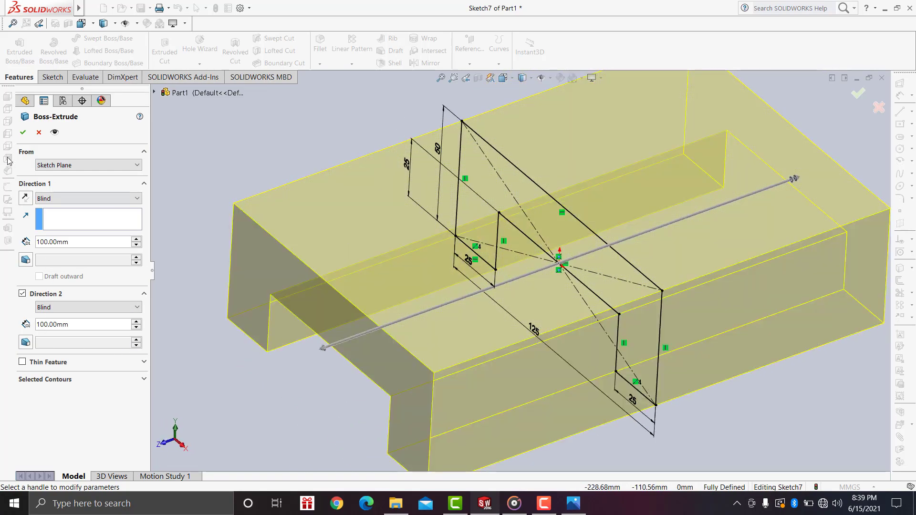
click(24, 133)
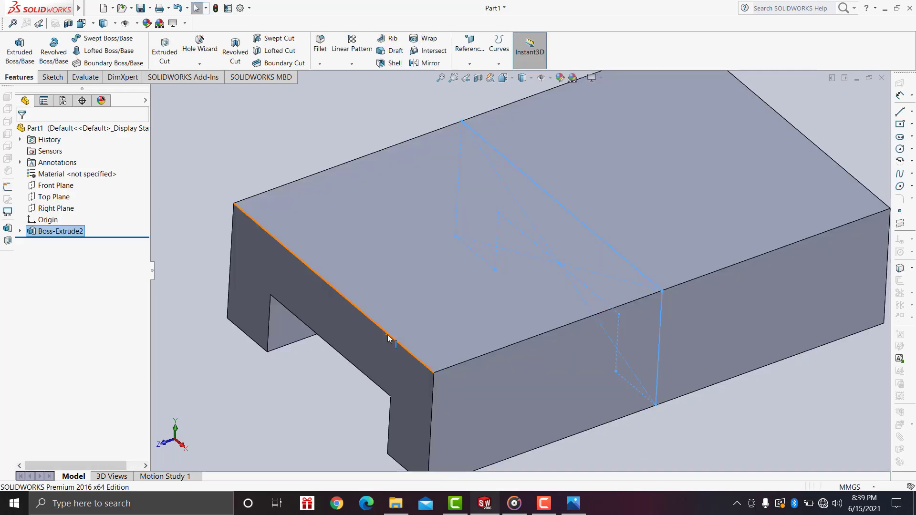
Pan the reference drawing to show the lug's R35 radius and Ø40 hole
click(573, 503)
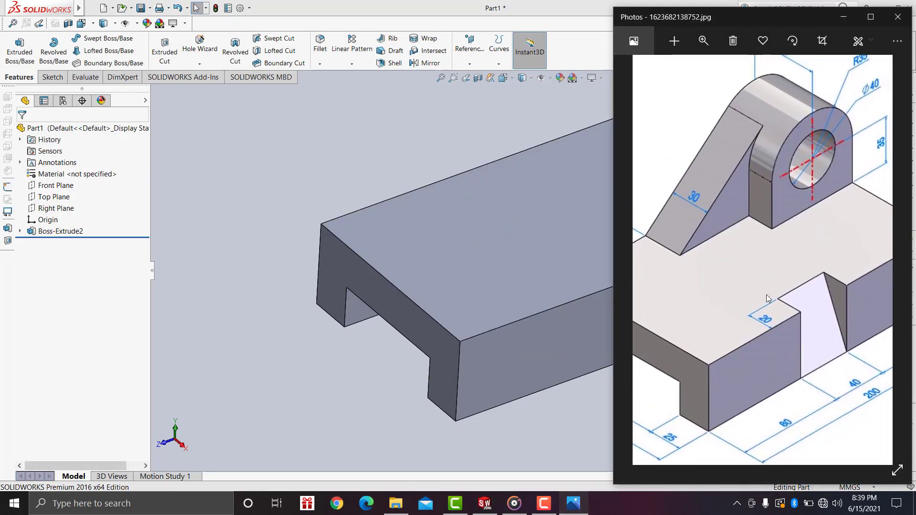
drag(734, 259, 774, 337)
mouse_move(780, 194)
mouse_down()
mouse_move(821, 258)
mouse_move(783, 176)
mouse_up()
drag(796, 208, 800, 242)
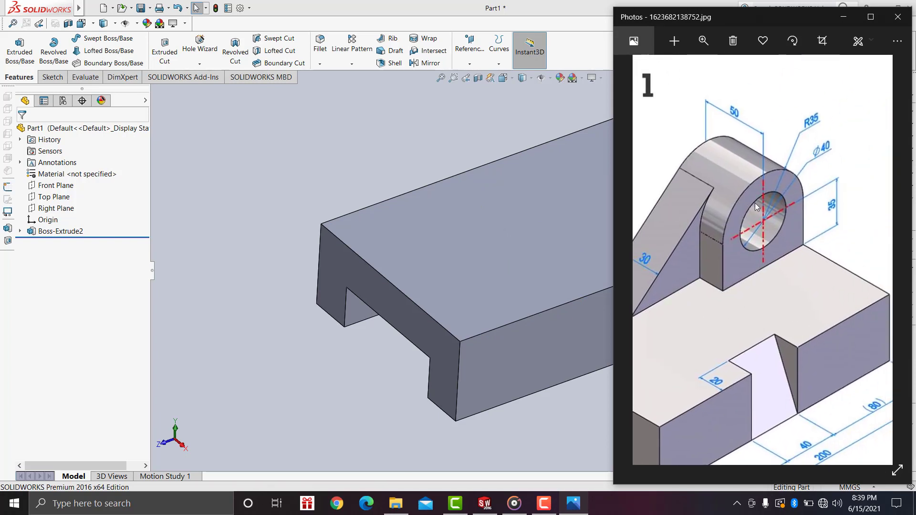
Orbit the part, select the block's long side face, view it normal-to and open Sketch8
click(220, 168)
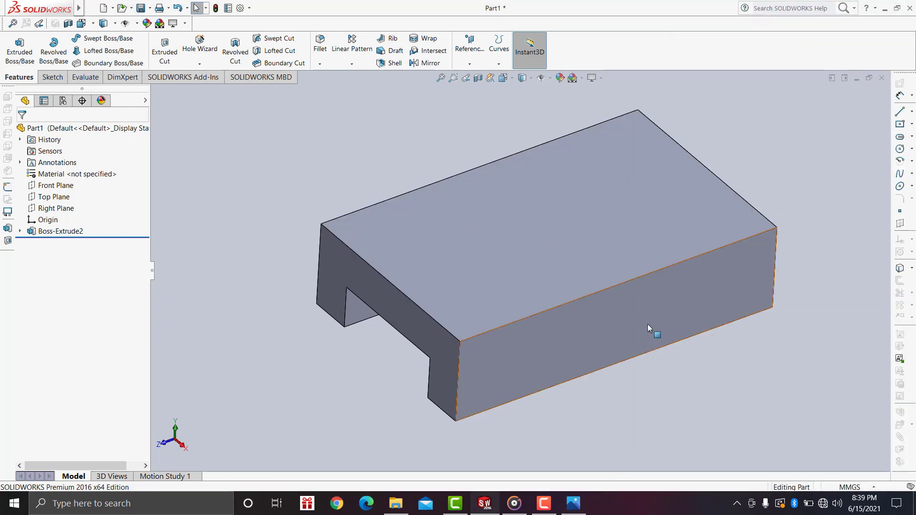
middle_drag(403, 274, 534, 356)
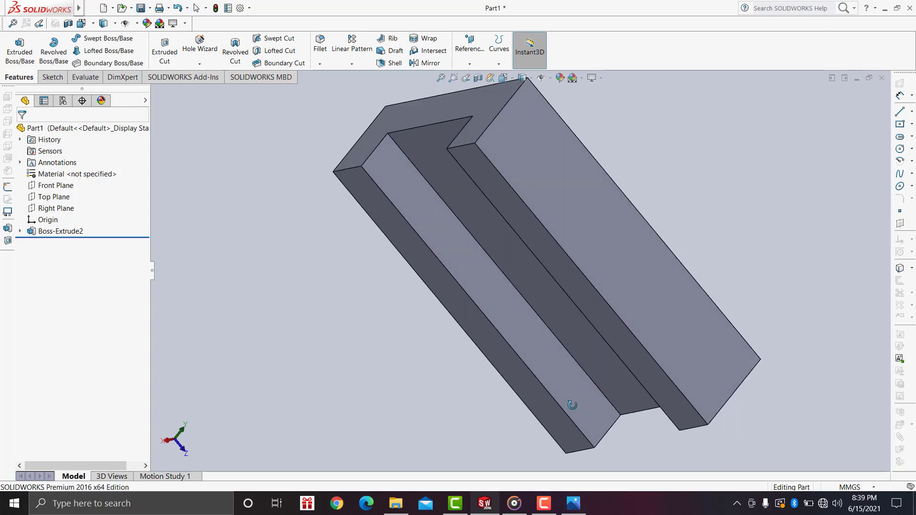
click(516, 275)
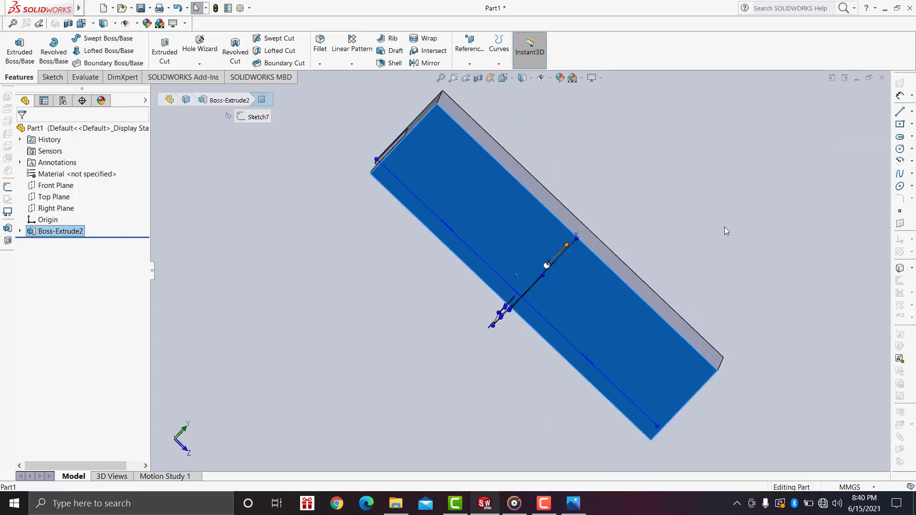
click(725, 227)
click(568, 305)
click(640, 278)
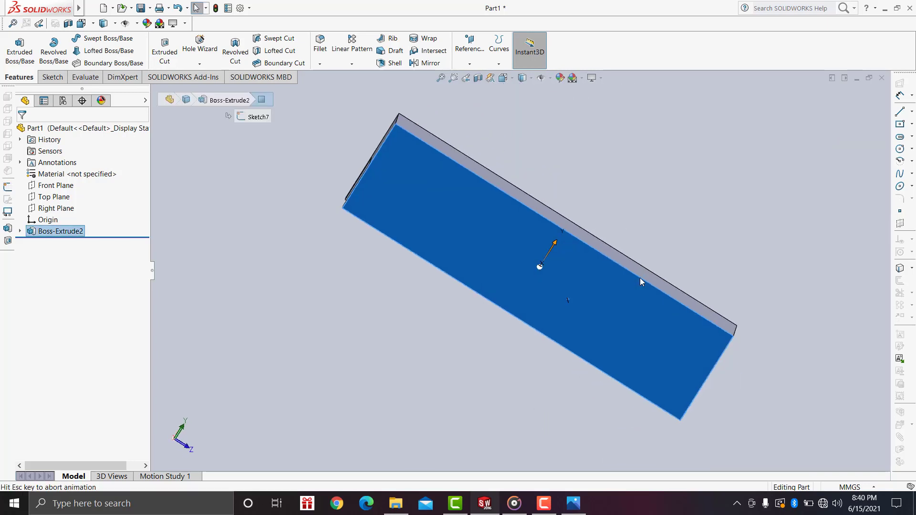
click(350, 184)
click(454, 243)
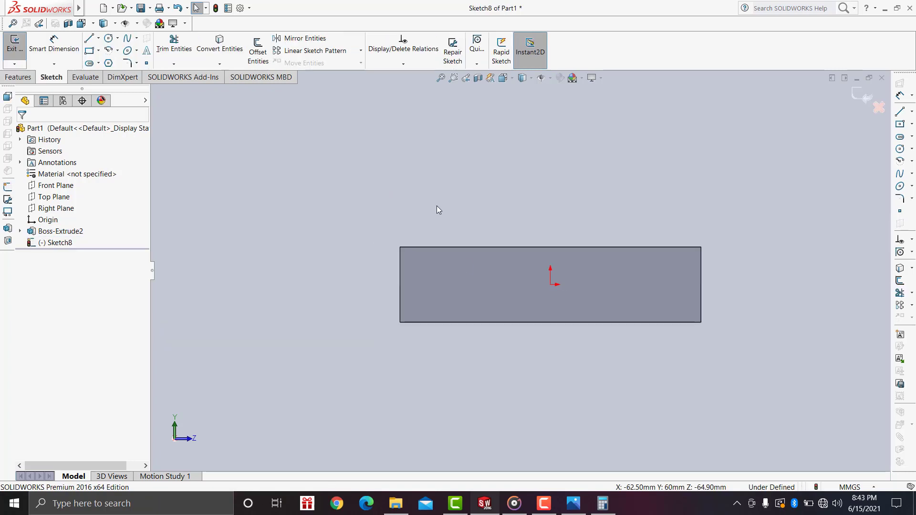
scroll(438, 190, down, 1)
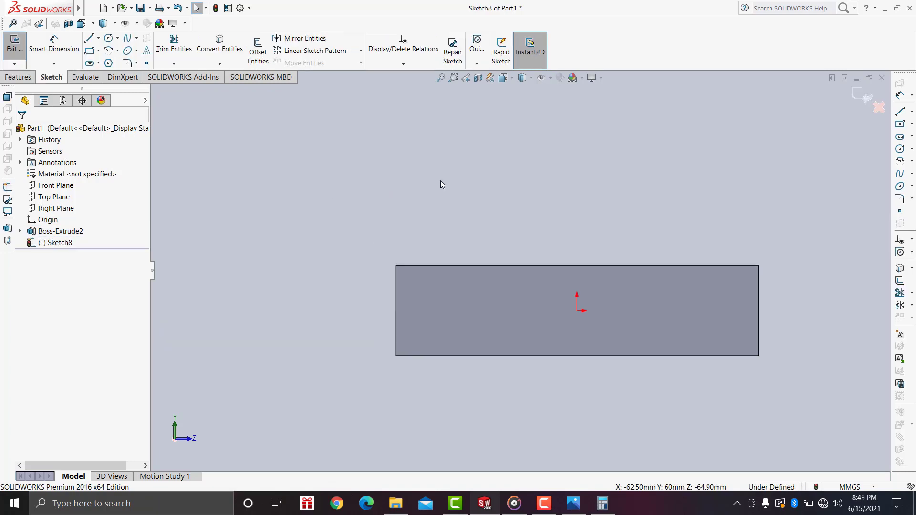
click(577, 508)
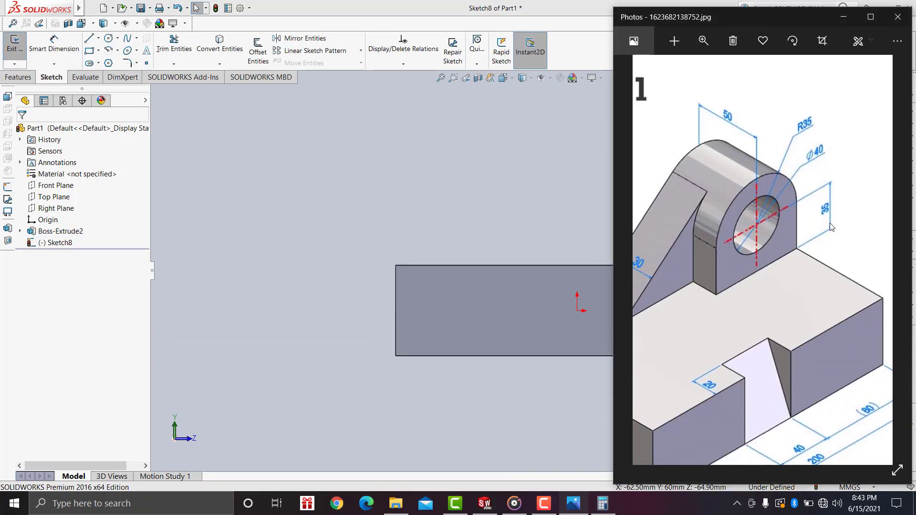
click(378, 213)
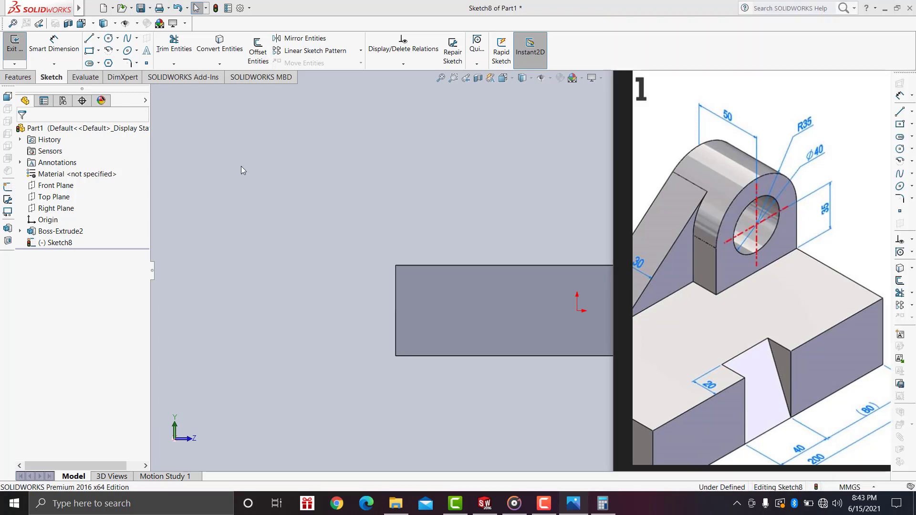
Draw a vertical line up from the face's top-left corner and dimension it 35 mm
key(l)
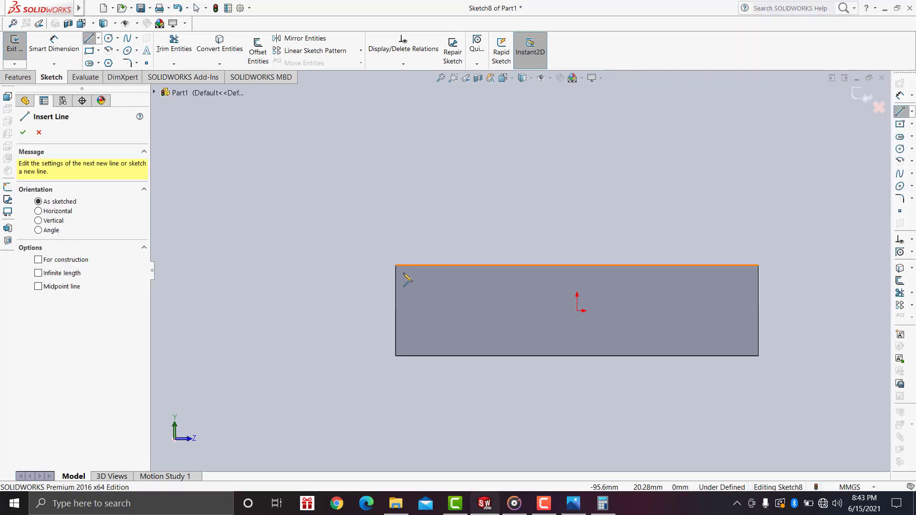
click(396, 265)
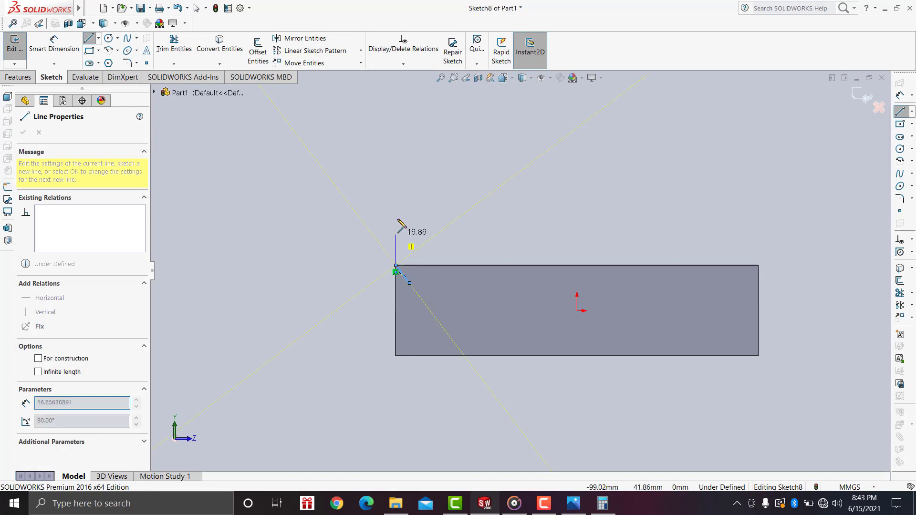
click(396, 194)
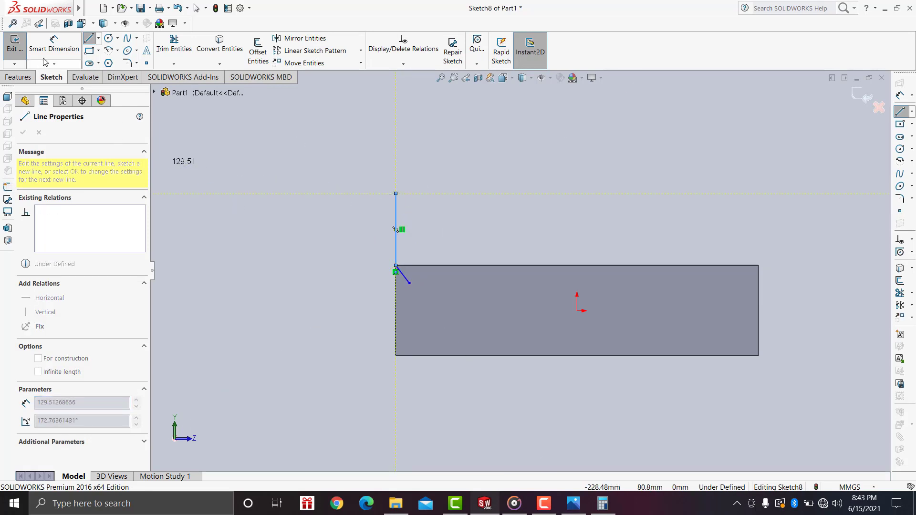
click(397, 222)
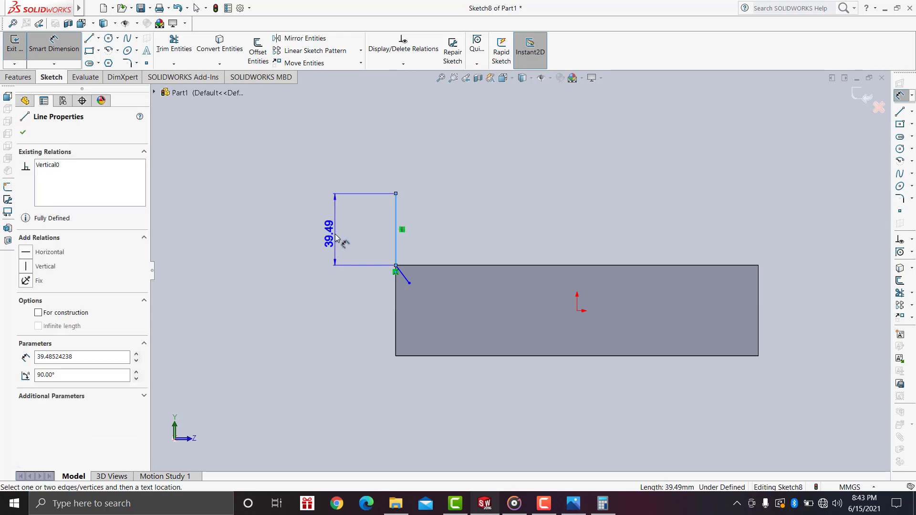
click(344, 241)
text(35)
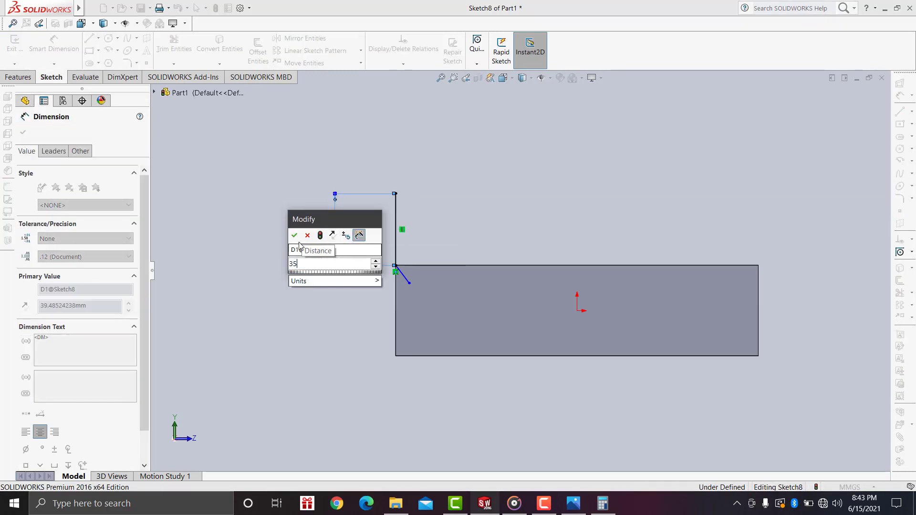
click(295, 235)
Activate Trim Entities and bring up the reference drawing
scroll(368, 266, down, 3)
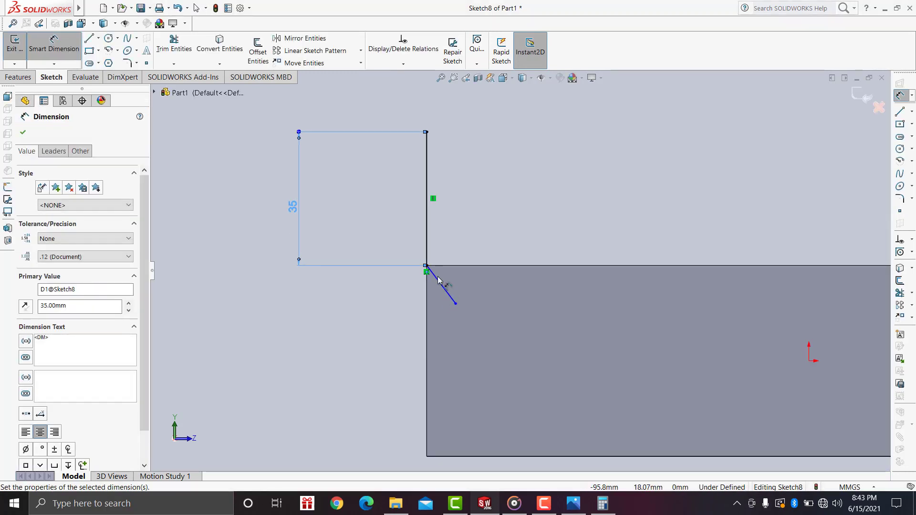
click(174, 43)
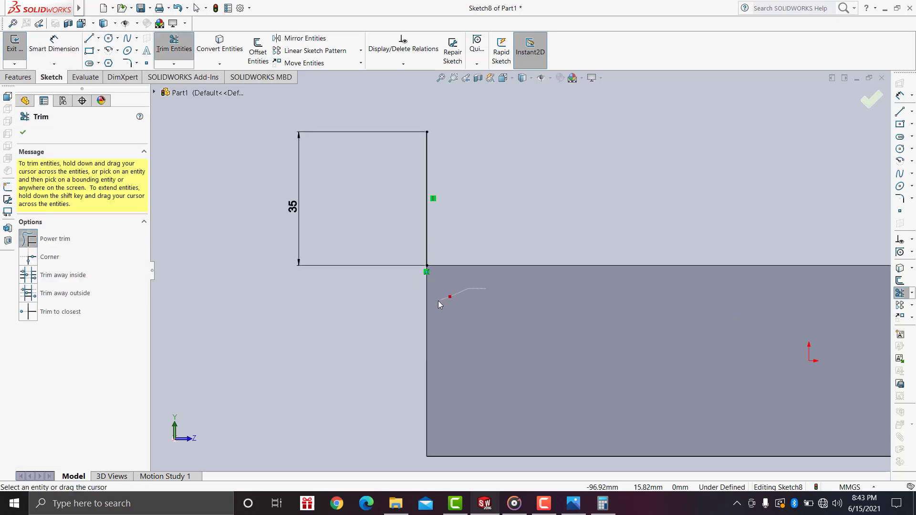
scroll(438, 301, up, 2)
scroll(763, 225, up, 2)
scroll(764, 224, down, 1)
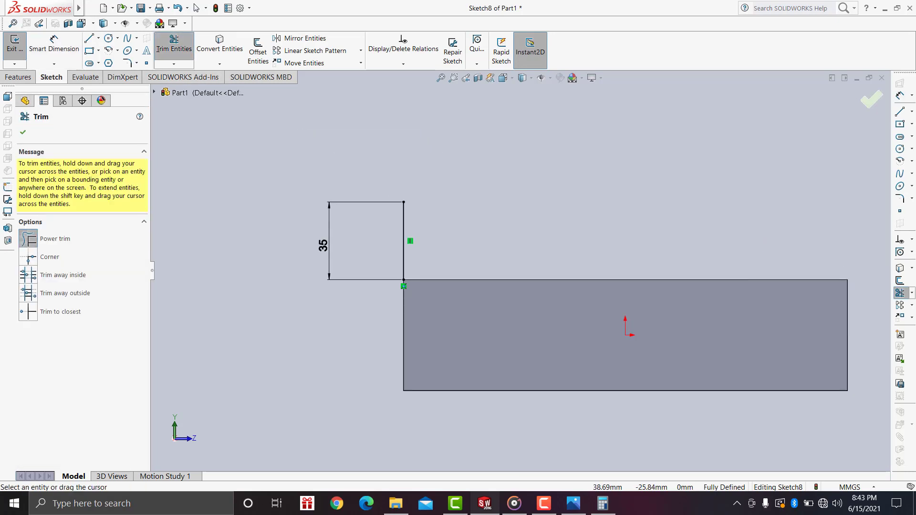
click(573, 503)
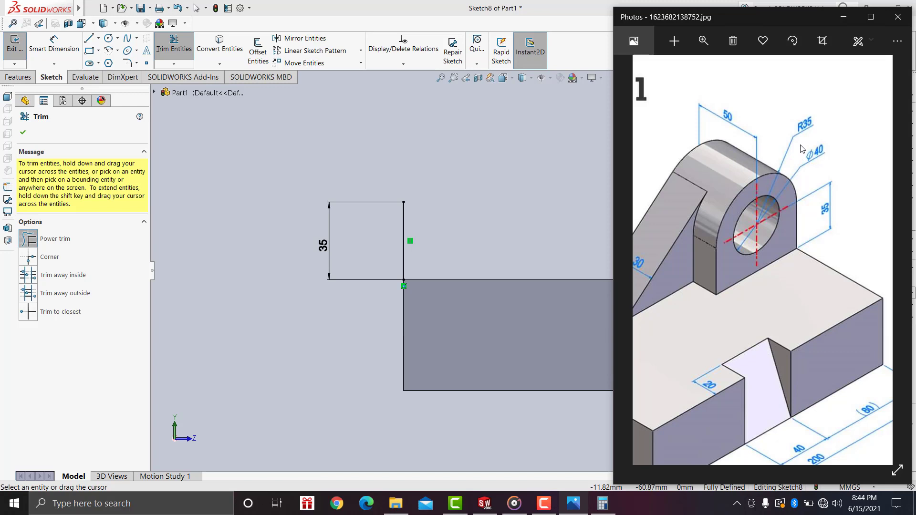
Switch back from the reference drawing to the SOLIDWORKS sketch
click(91, 41)
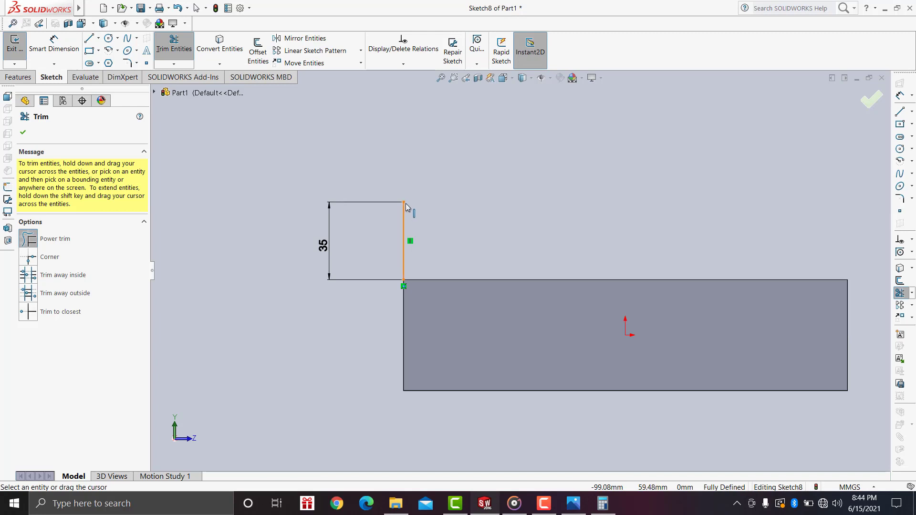
Draw a short horizontal line from the vertical line's top and dimension it 35 mm
click(90, 41)
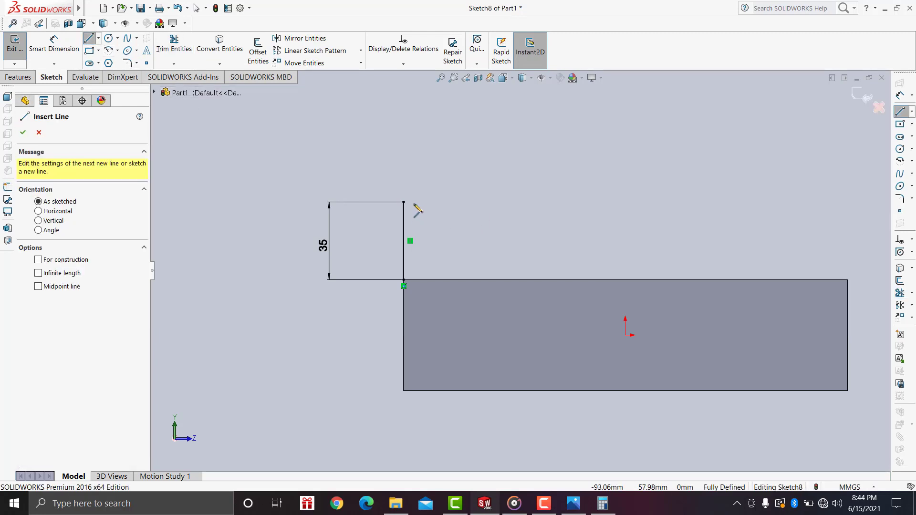
click(404, 202)
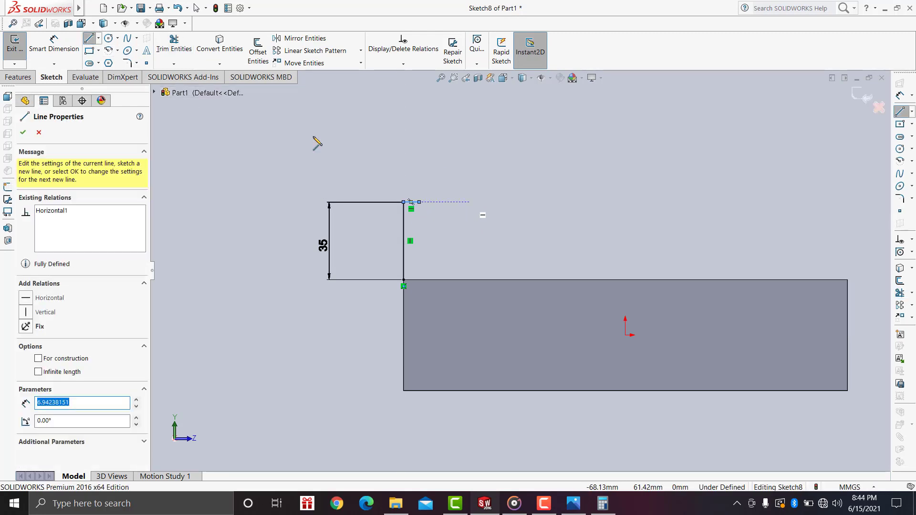
key(Escape)
key(Escape)
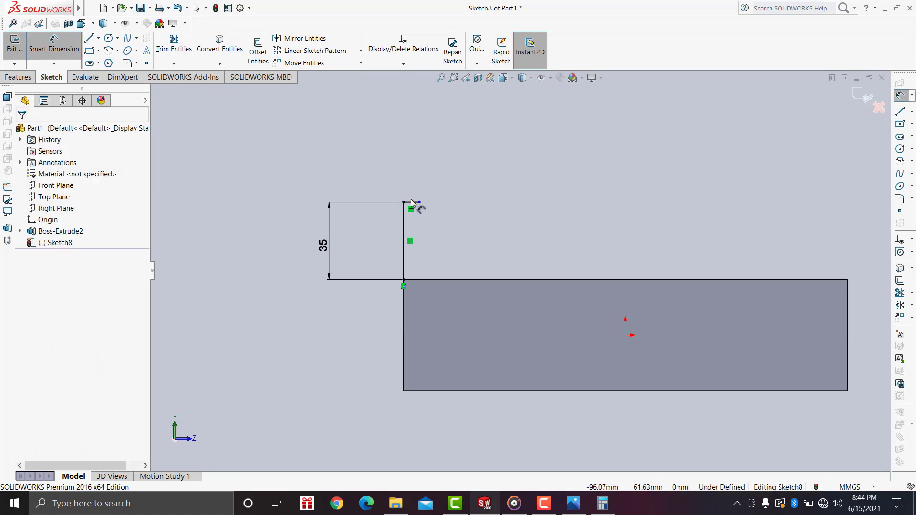
click(409, 207)
click(414, 166)
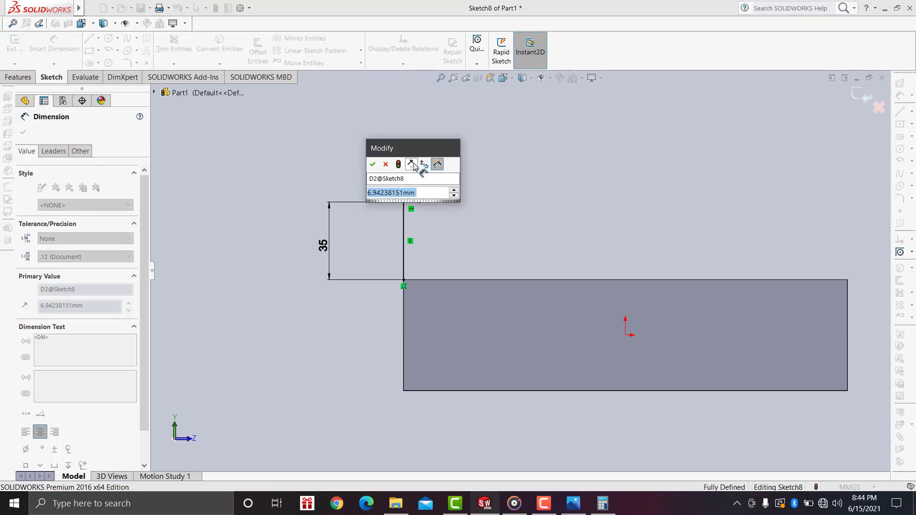
text(35)
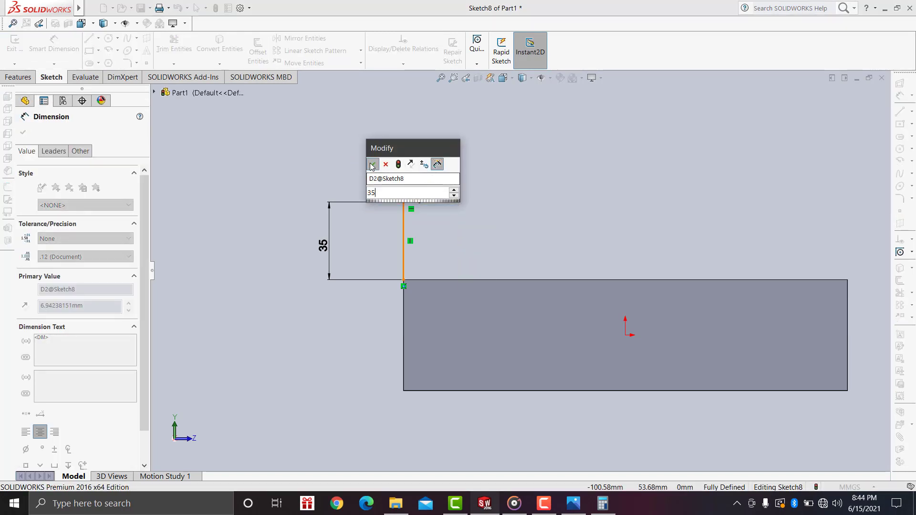
click(372, 165)
Draw a circle centred at the line's end and set its diameter to 70 mm
click(108, 38)
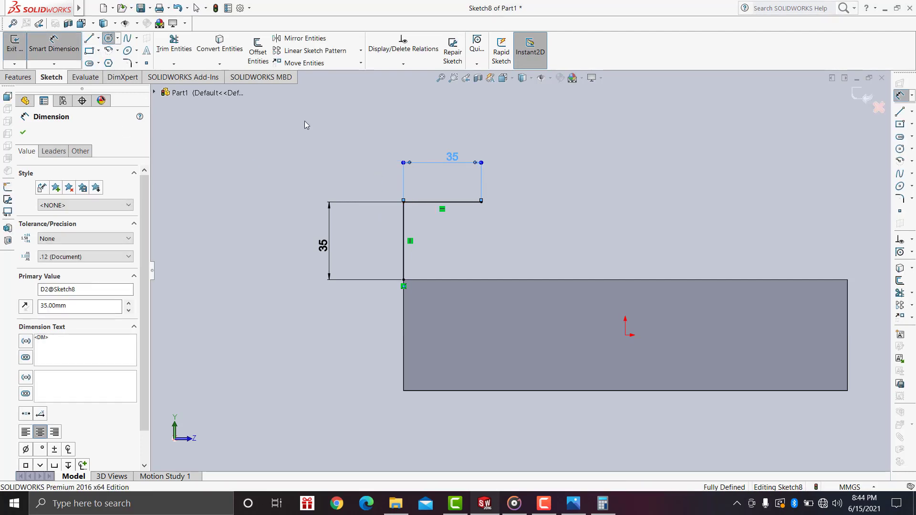
drag(481, 202, 510, 237)
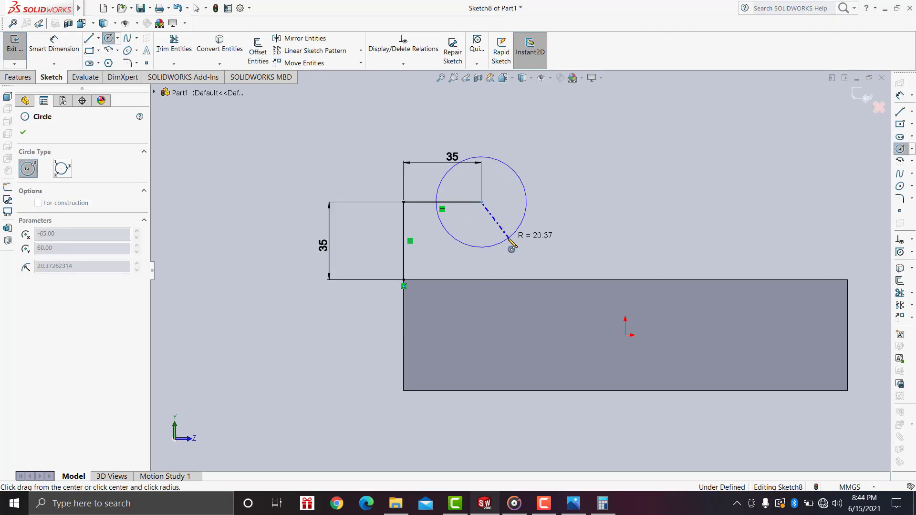
drag(481, 202, 493, 224)
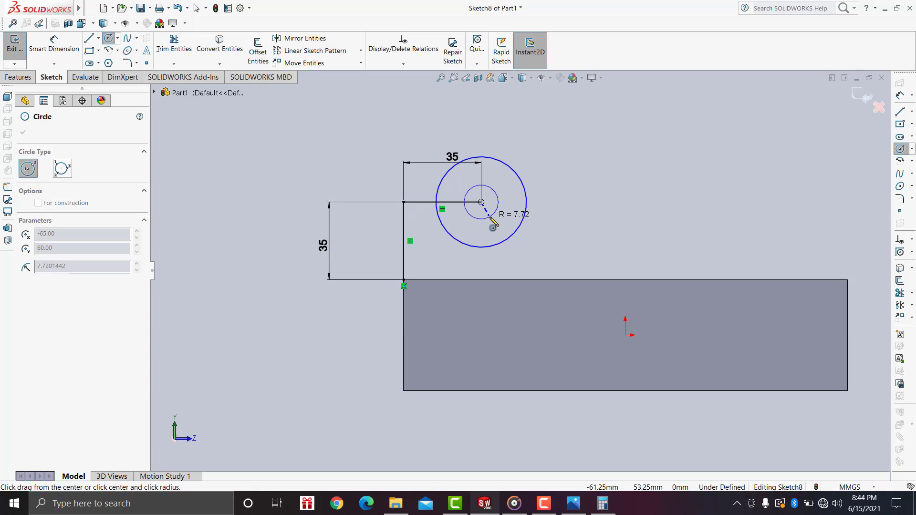
key(Escape)
click(54, 48)
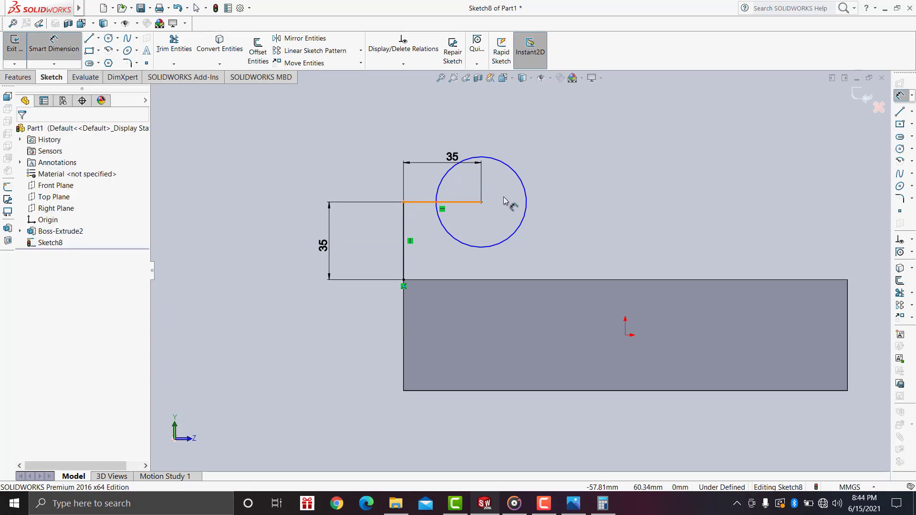
click(526, 185)
click(575, 153)
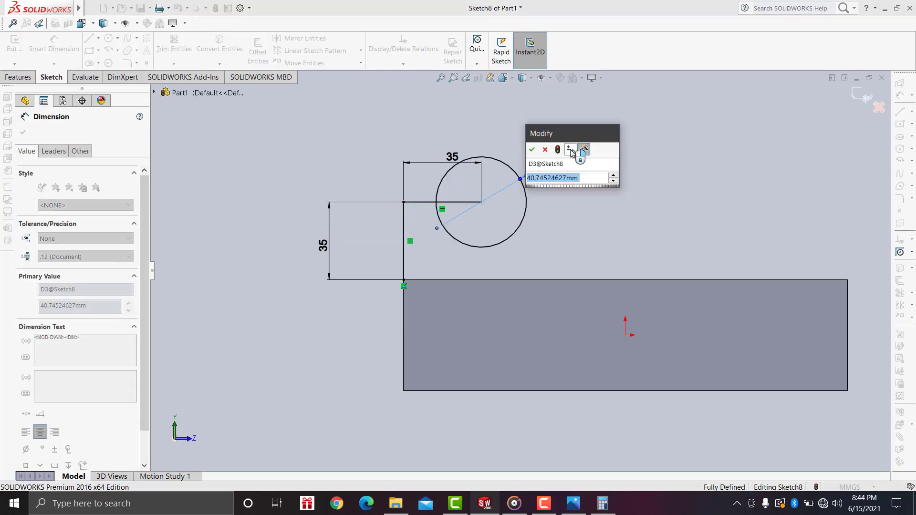
text(67)
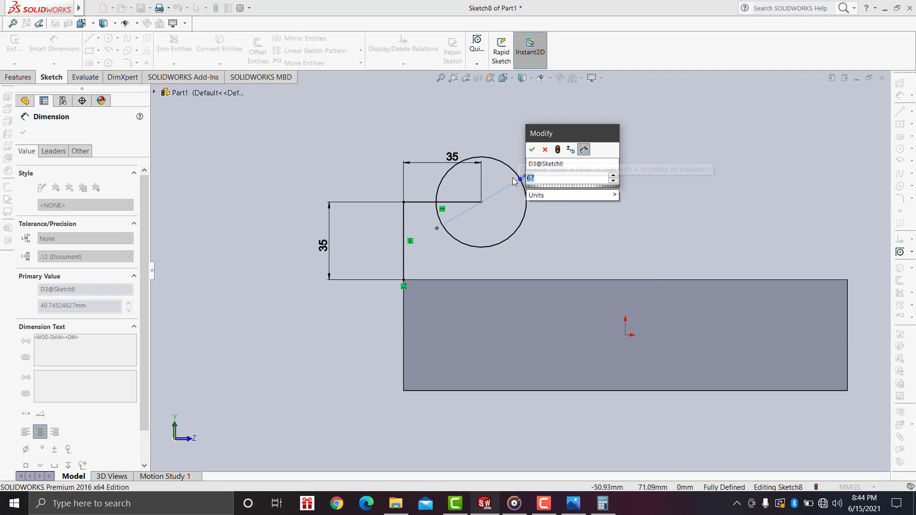
text(70)
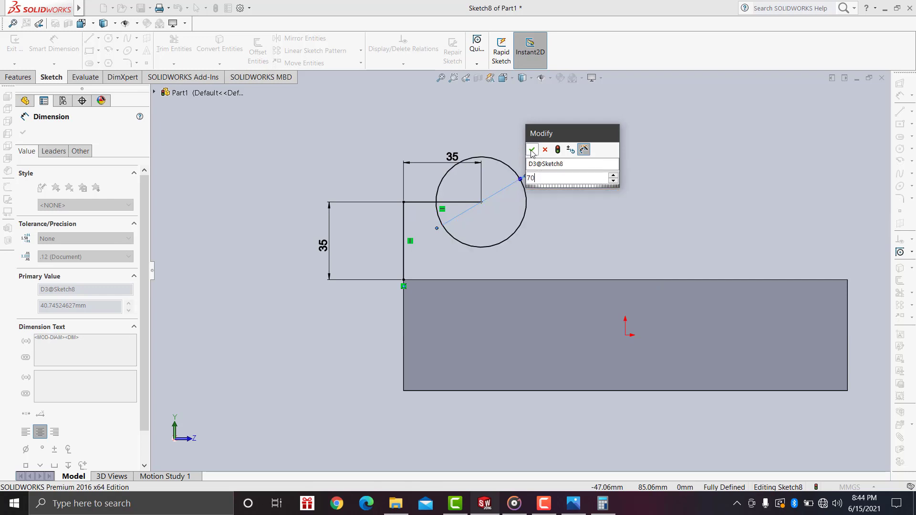
click(532, 151)
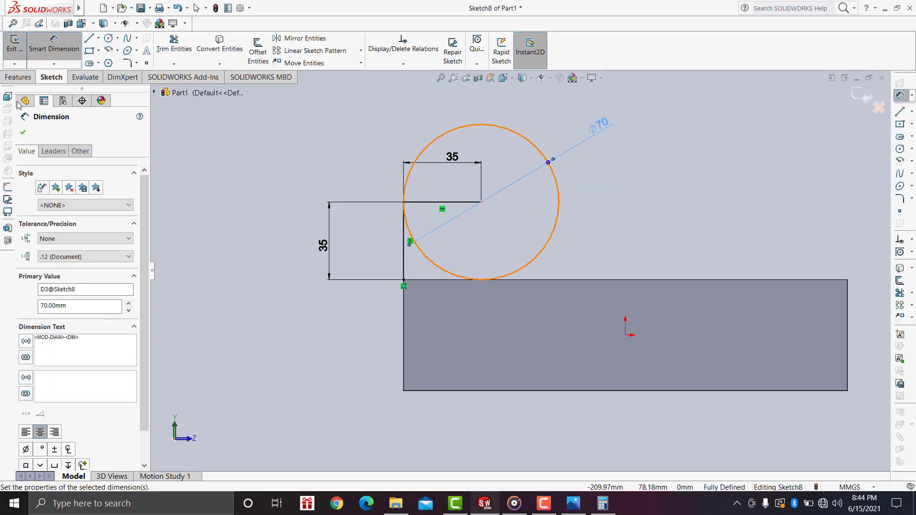
click(22, 134)
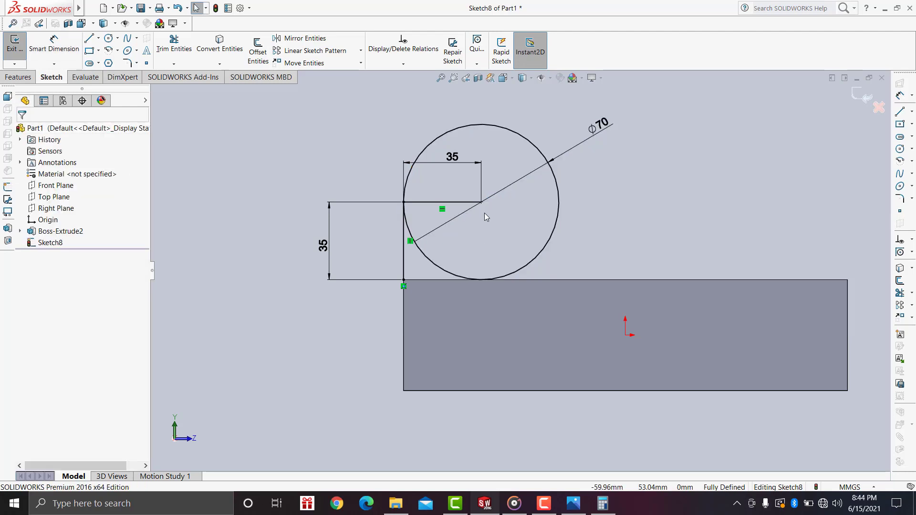
Replace the horizontal line with a vertical line from the circle's right point to the block top
right_click(453, 203)
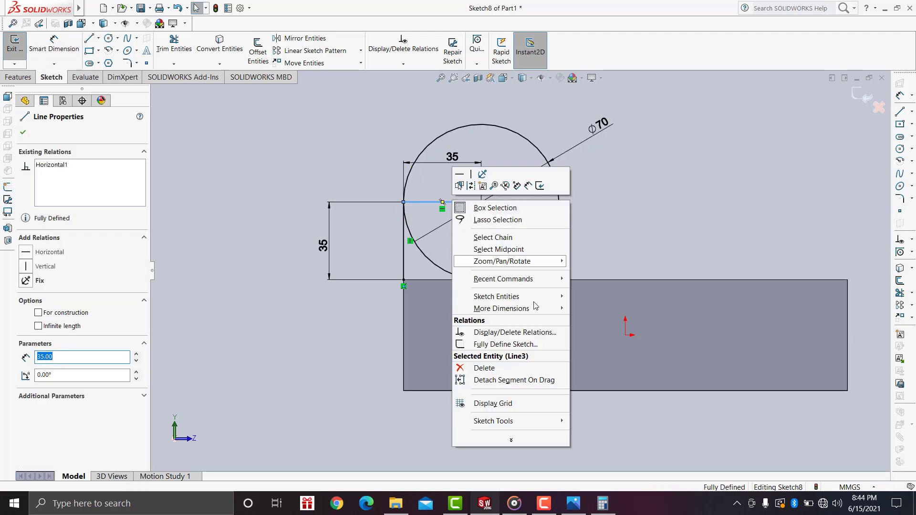
click(483, 368)
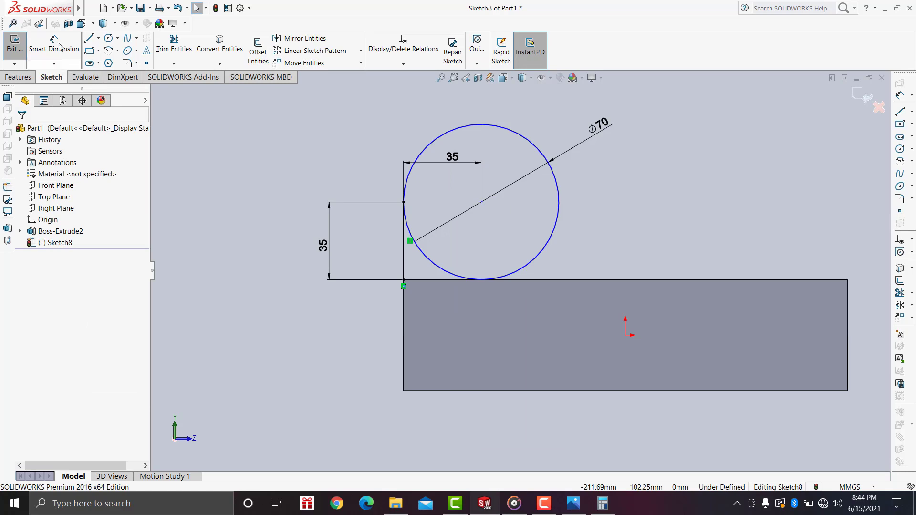
click(98, 38)
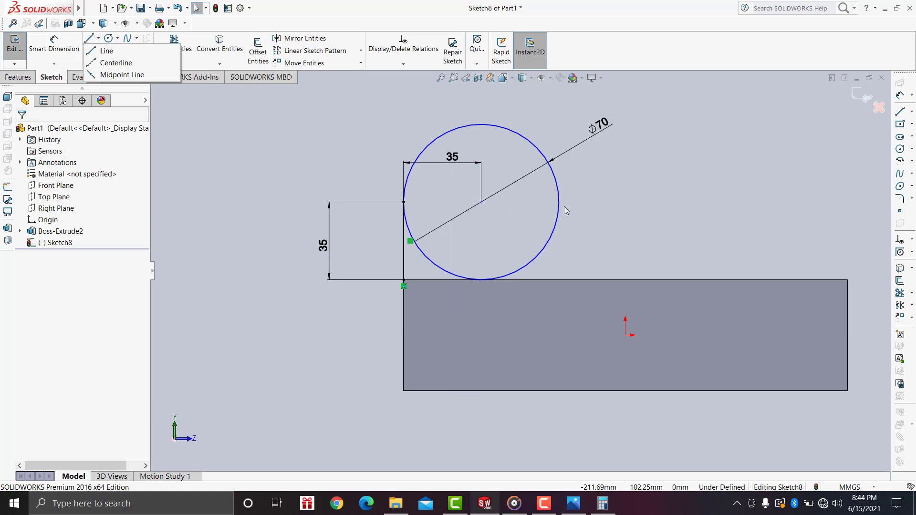
click(106, 50)
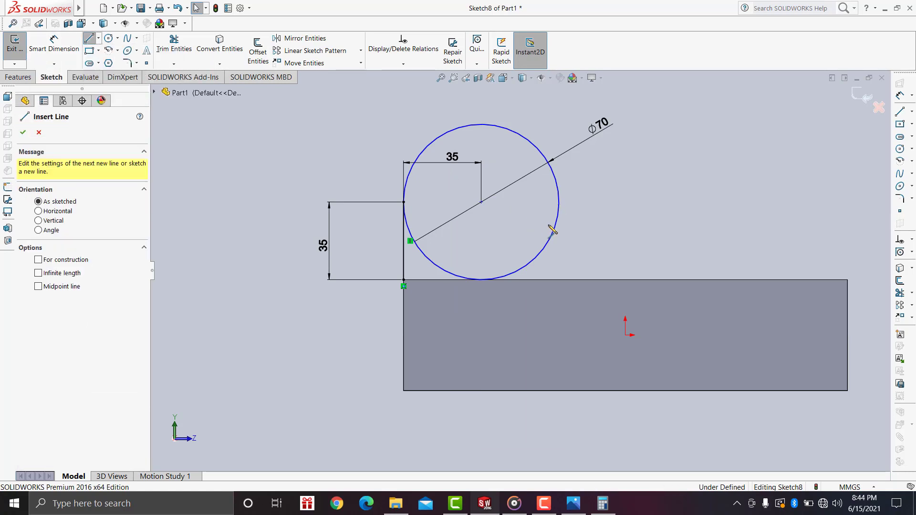
click(559, 203)
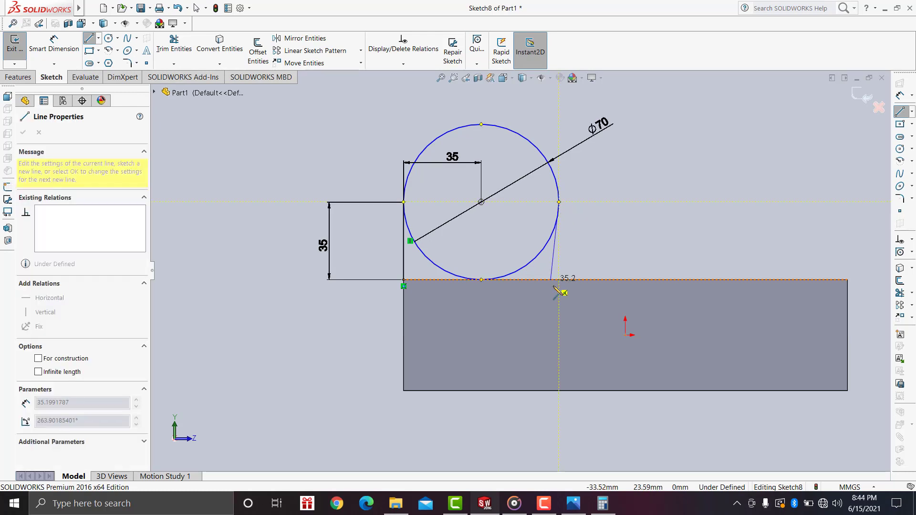
click(559, 280)
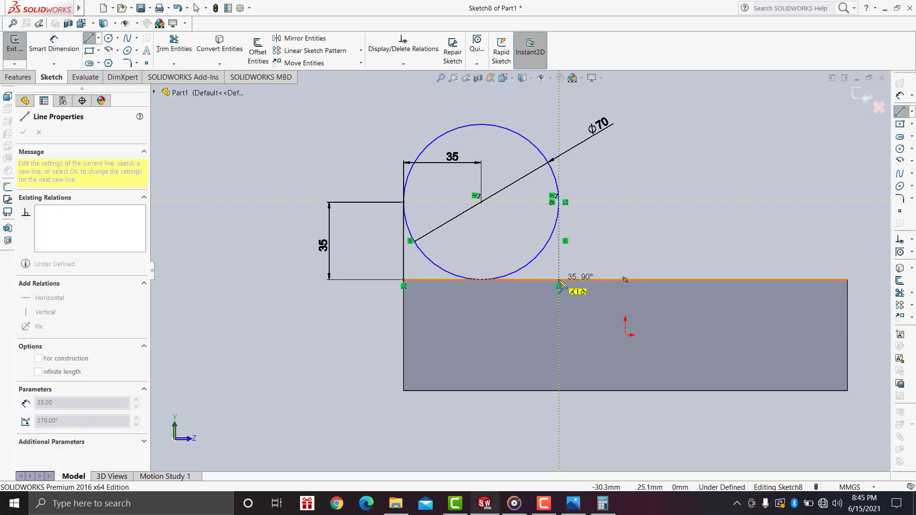
key(Escape)
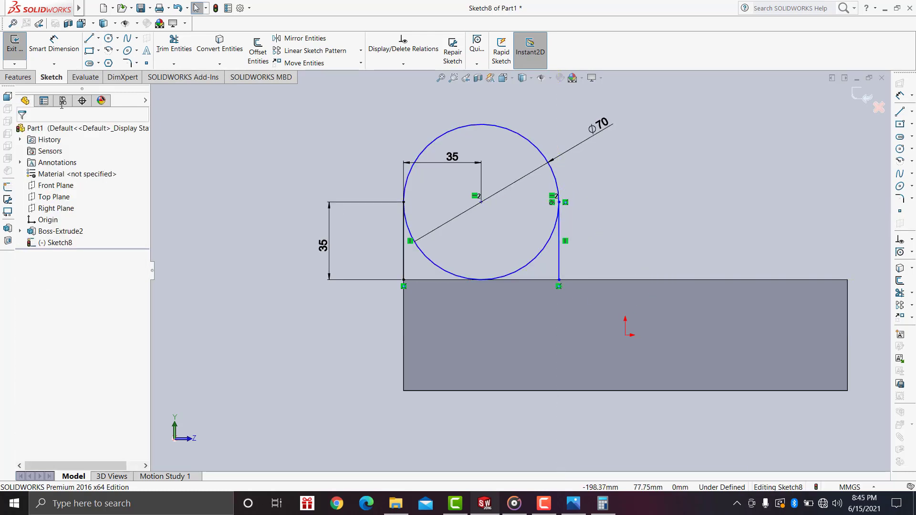
Power-trim the circle's lower part into an arch, then bring up the reference drawing
click(174, 44)
click(539, 258)
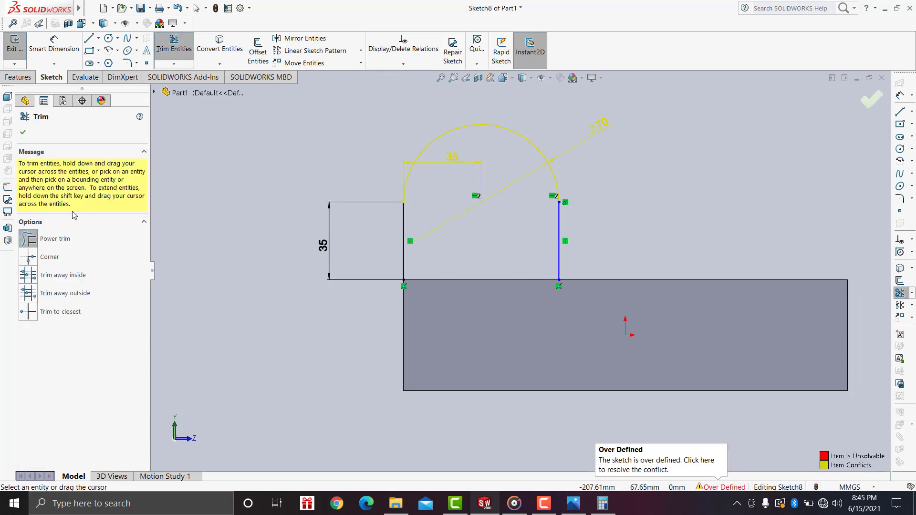
click(23, 132)
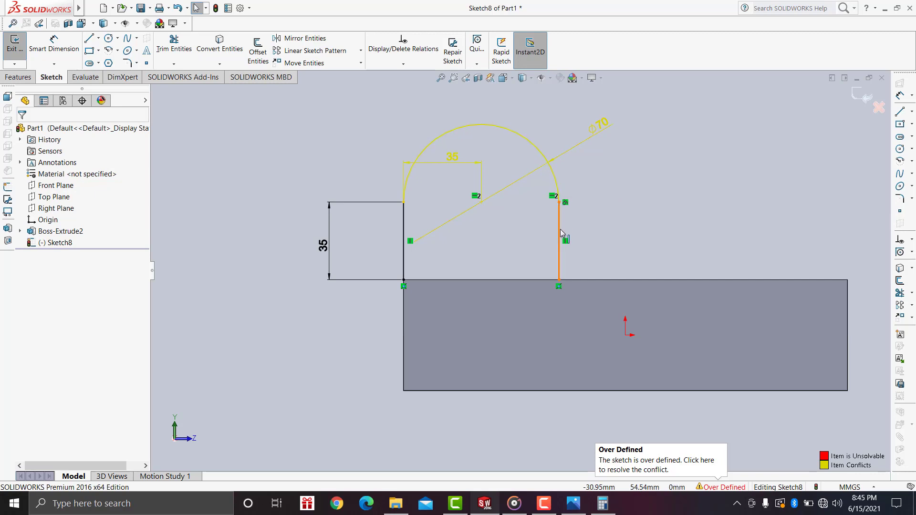
scroll(560, 233, down, 2)
scroll(557, 194, down, 2)
scroll(545, 217, down, 2)
scroll(547, 239, down, 1)
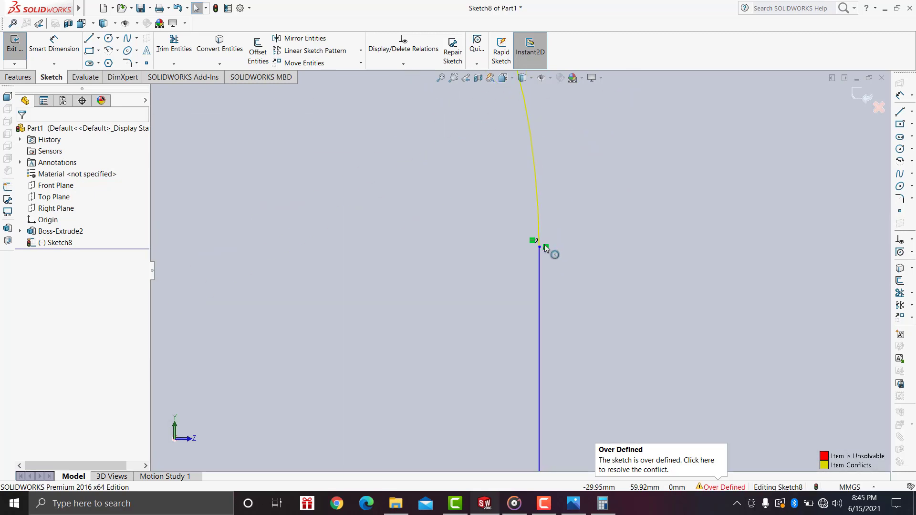
scroll(545, 244, up, 2)
scroll(546, 239, up, 2)
scroll(551, 256, up, 1)
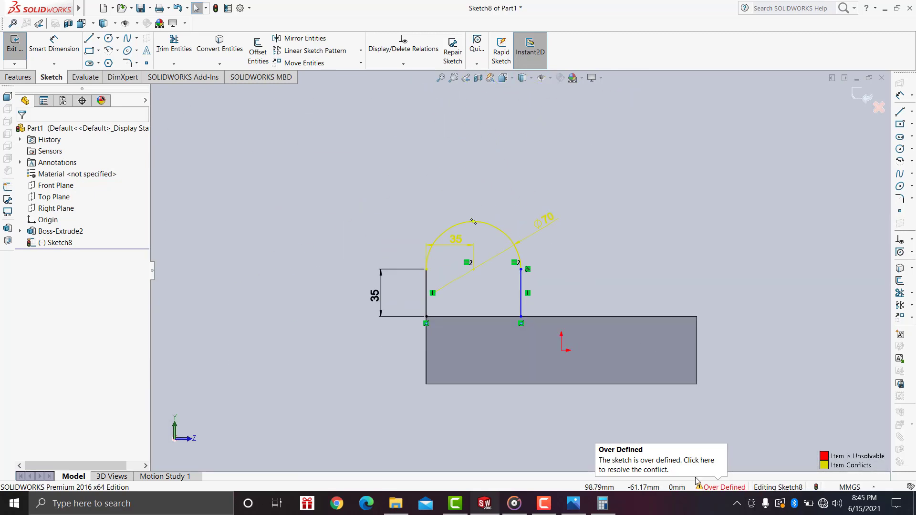
click(573, 504)
scroll(822, 241, up, 2)
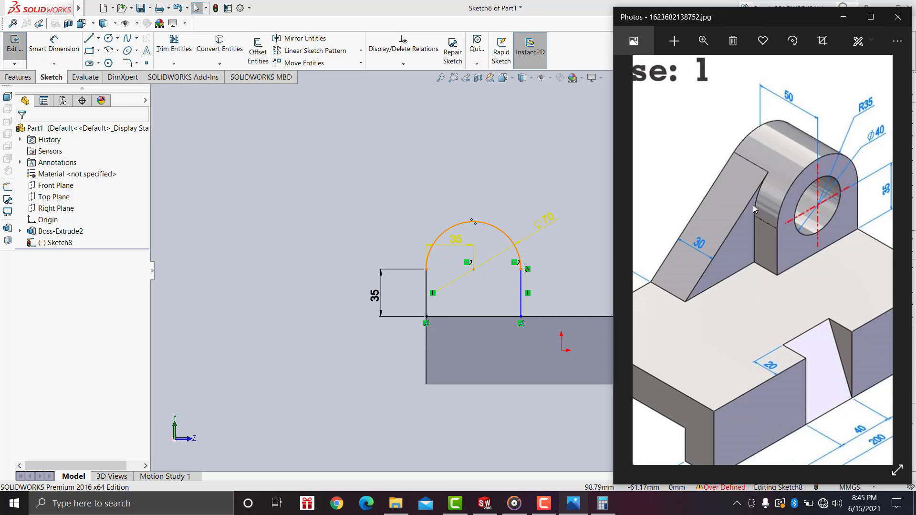
Preview a trial 100 mm extrusion of the lug sketch in 3D, then cancel it
click(544, 221)
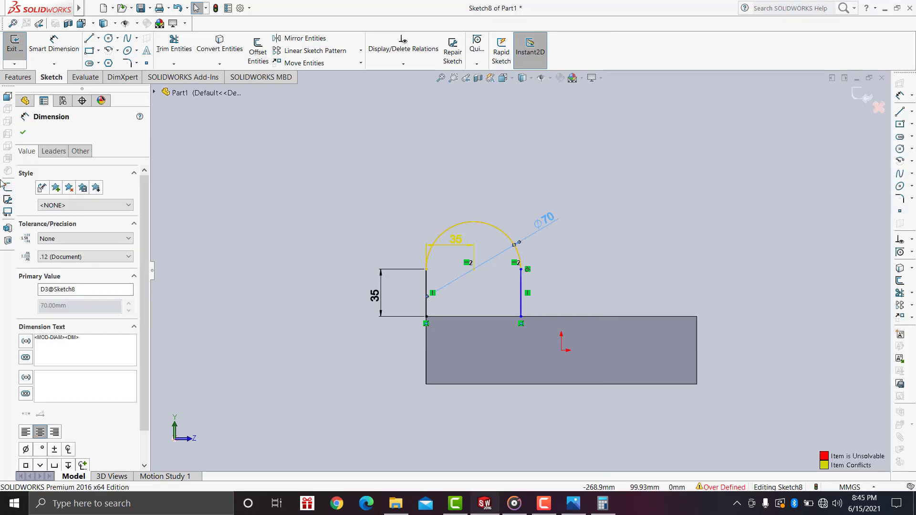
click(23, 134)
click(19, 77)
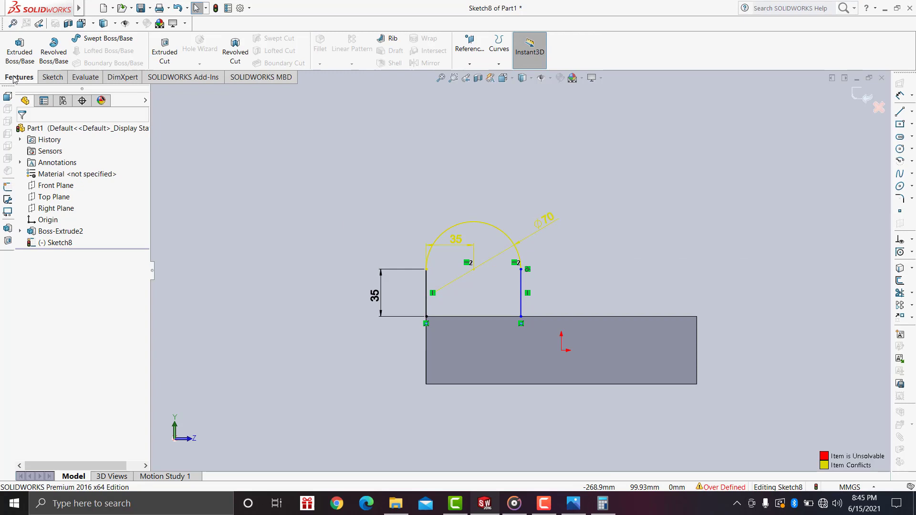
click(20, 51)
click(433, 262)
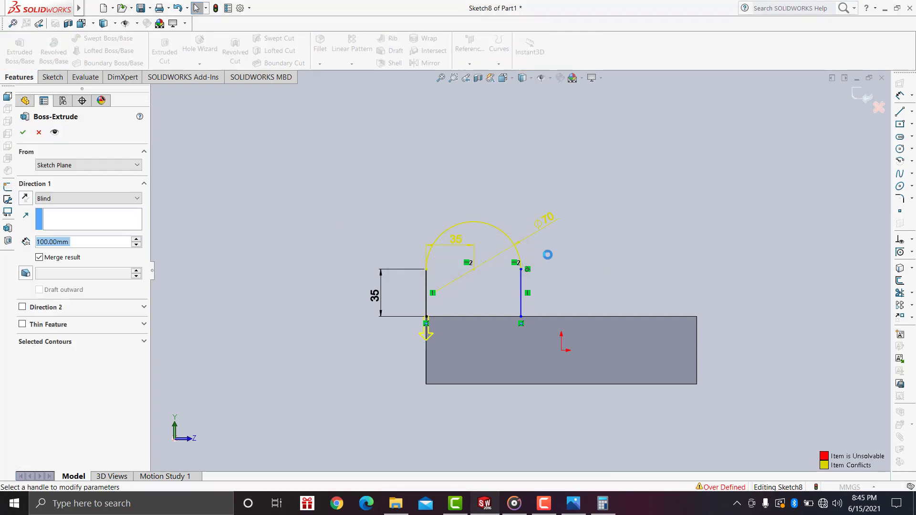
mouse_move(550, 254)
middle_down()
mouse_move(518, 313)
mouse_move(14, 161)
middle_up()
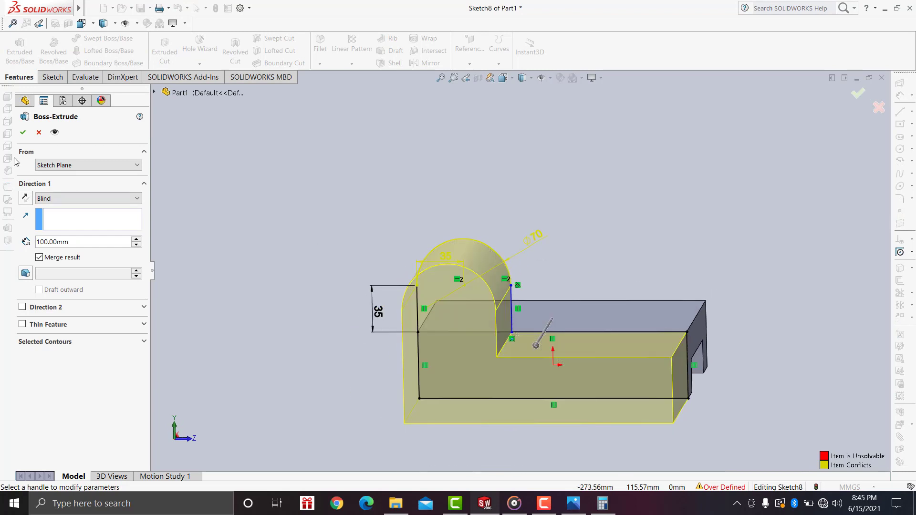
click(39, 133)
scroll(500, 313, down, 3)
scroll(459, 322, down, 3)
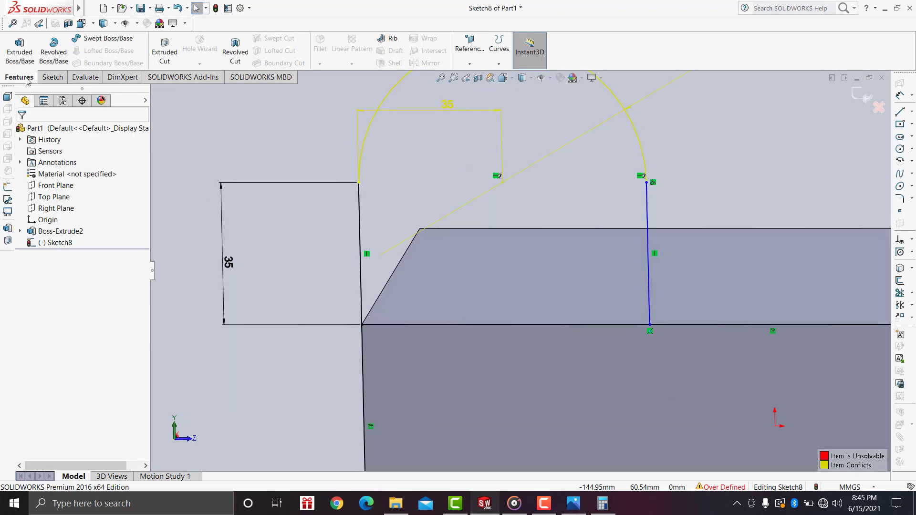
Draw a horizontal line joining the two vertical lines' bases to close the lug profile
click(53, 76)
click(89, 38)
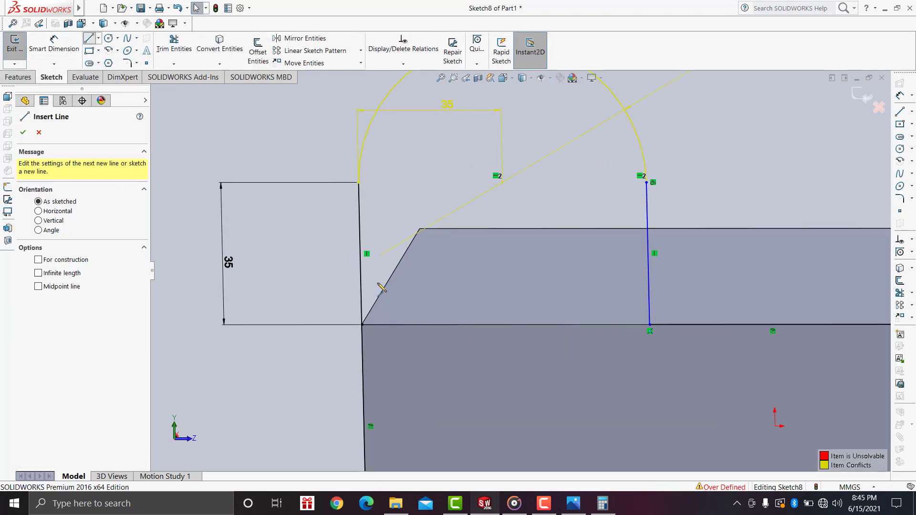
click(363, 325)
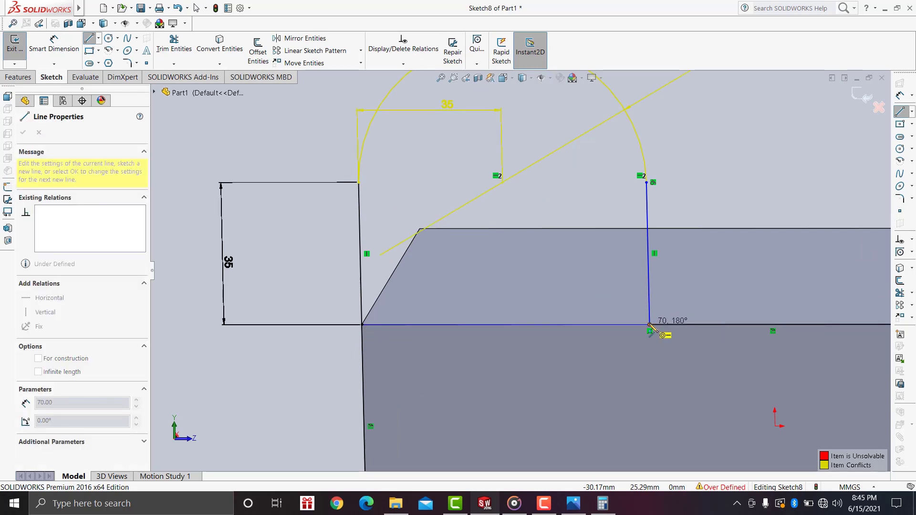
double_click(650, 325)
click(23, 133)
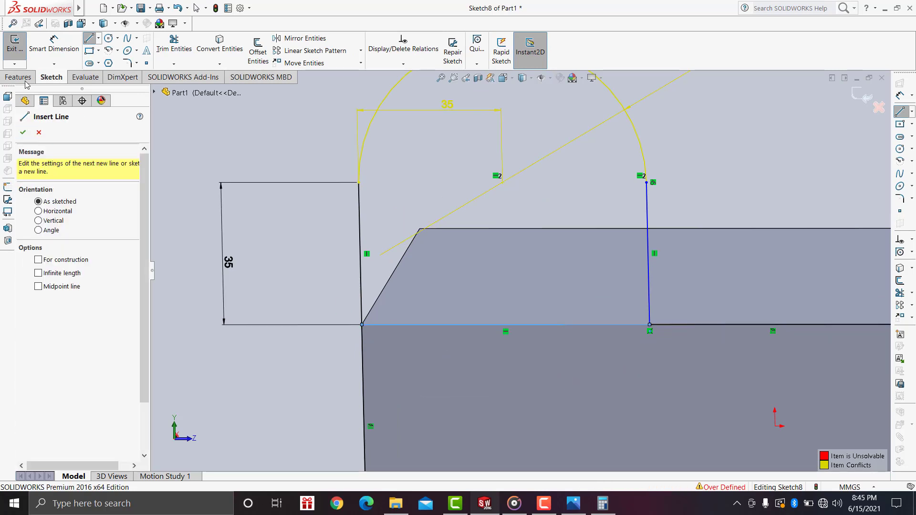
click(18, 77)
click(20, 47)
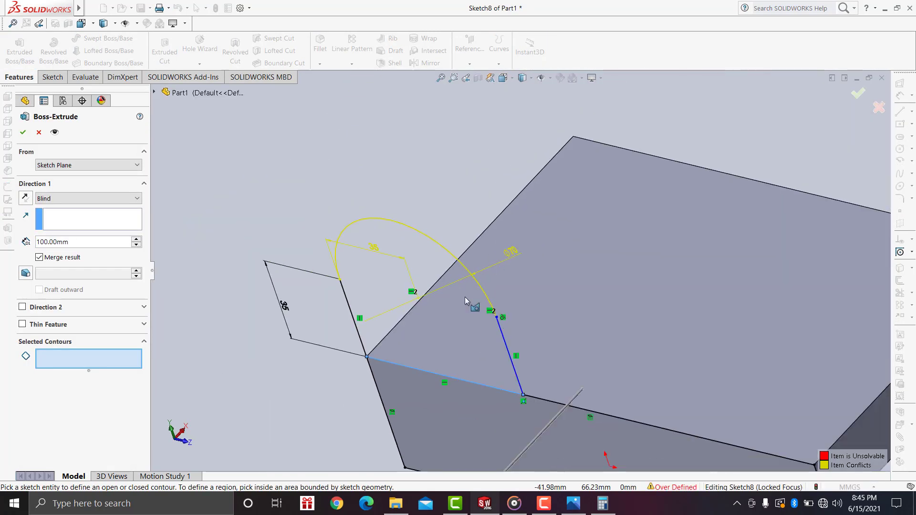
Extrude the Sketch8 arched lug region to a 50 mm depth, correcting a mistyped 590
click(455, 304)
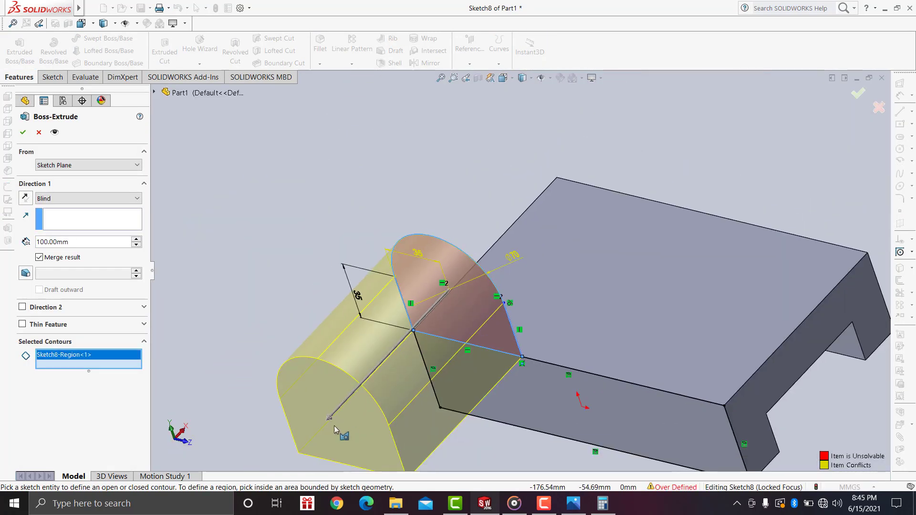
drag(329, 419, 329, 426)
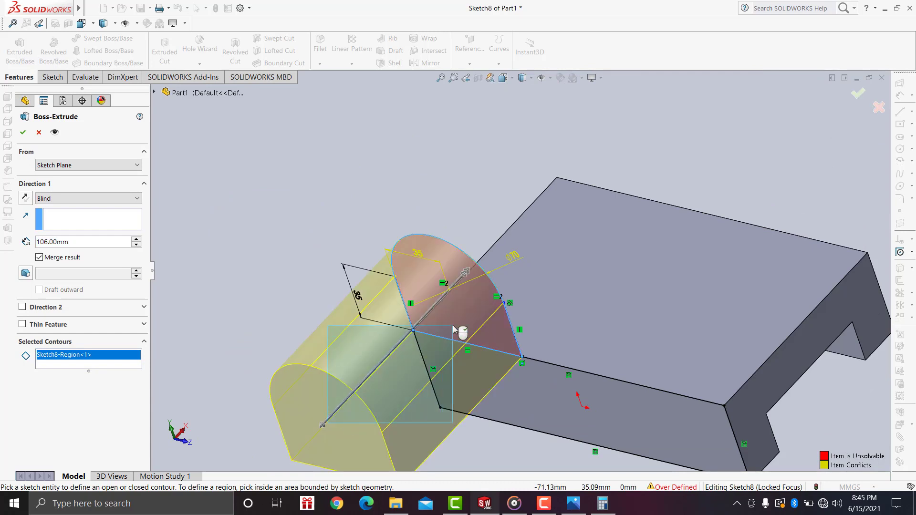
mouse_move(460, 331)
mouse_down()
mouse_move(500, 262)
mouse_move(525, 243)
mouse_up()
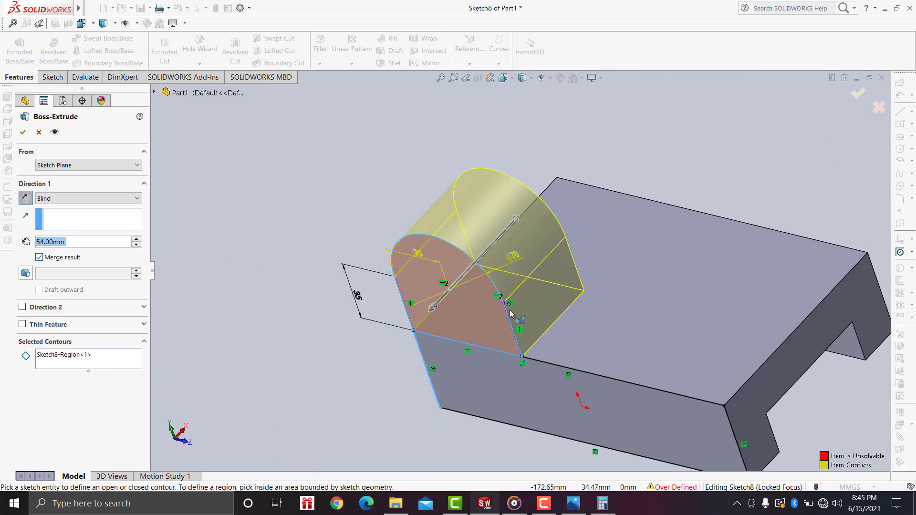
click(574, 502)
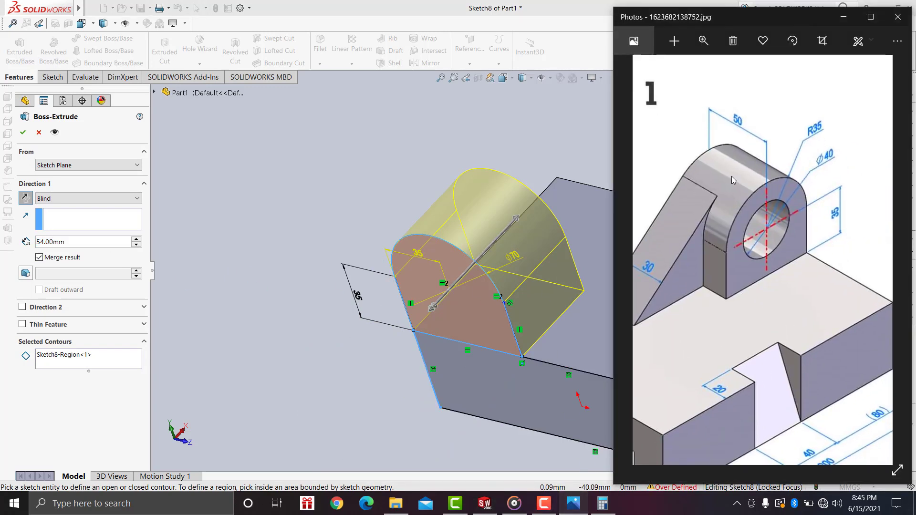
click(73, 246)
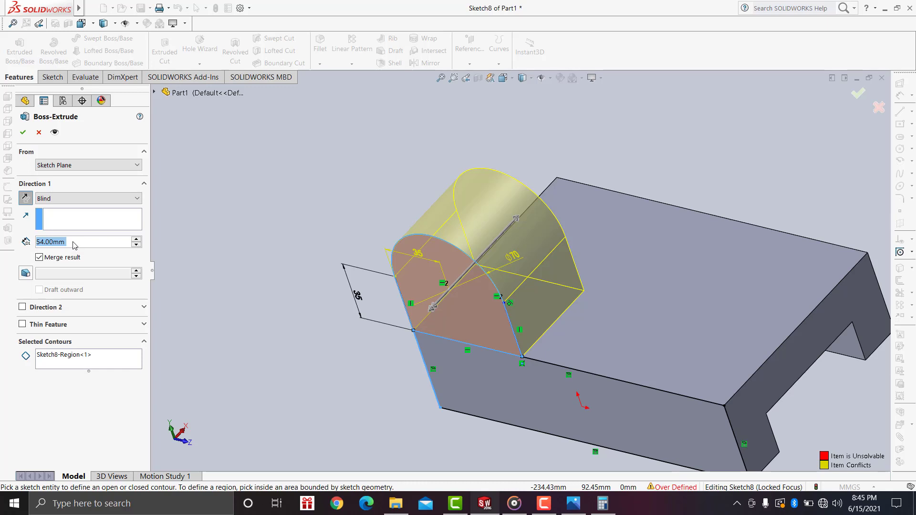
text(59)
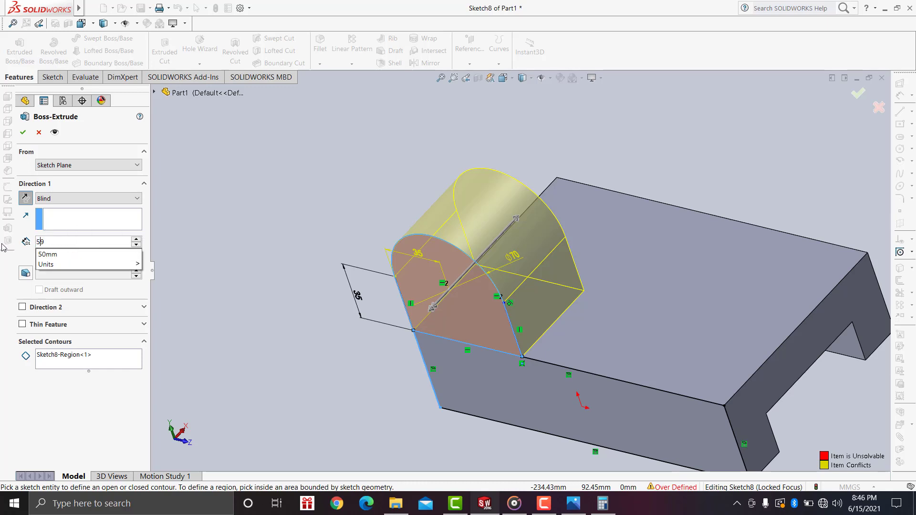
text(0)
drag(50, 242, 26, 245)
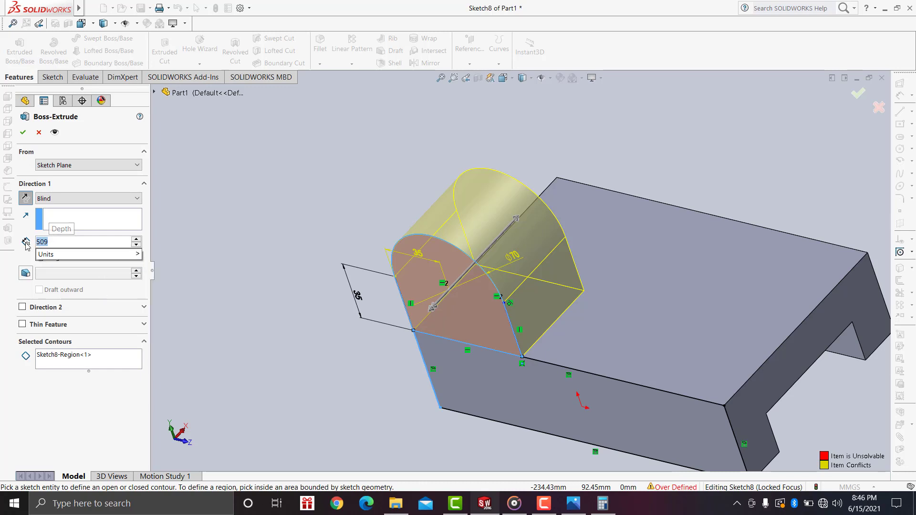
text(50)
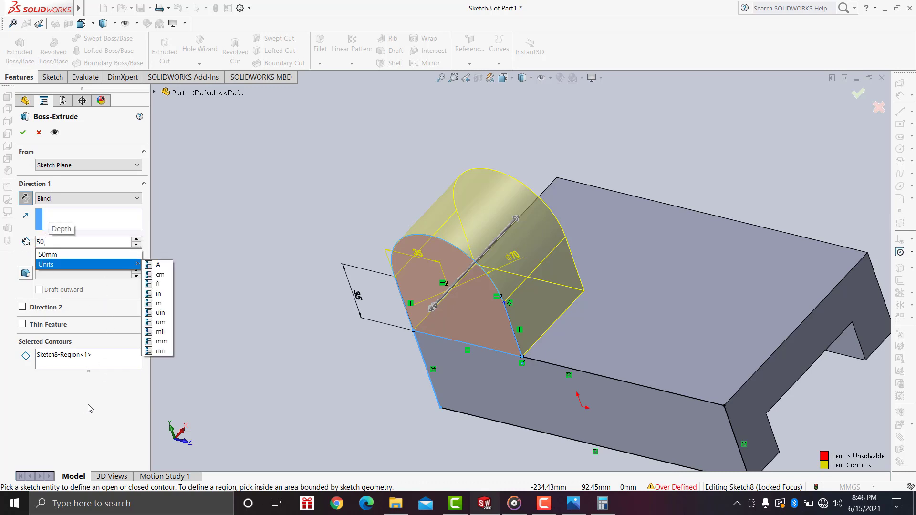
click(87, 416)
key(Return)
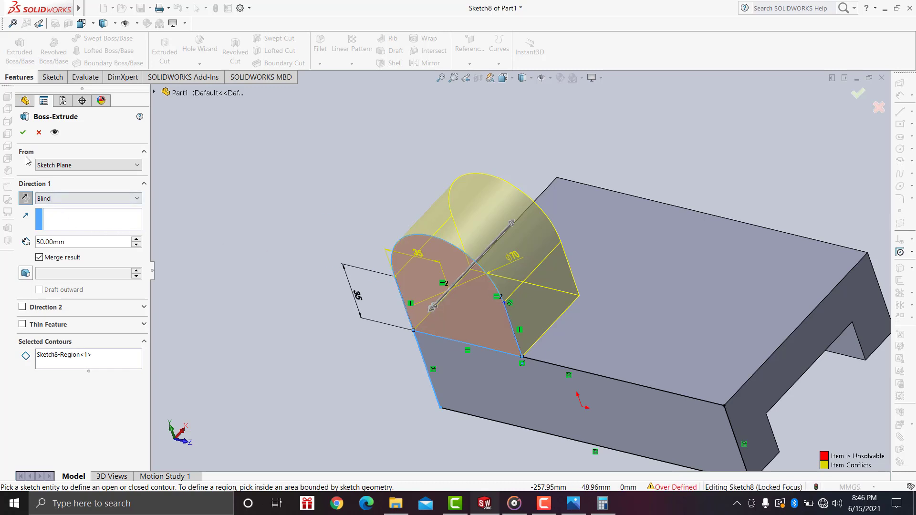
click(23, 134)
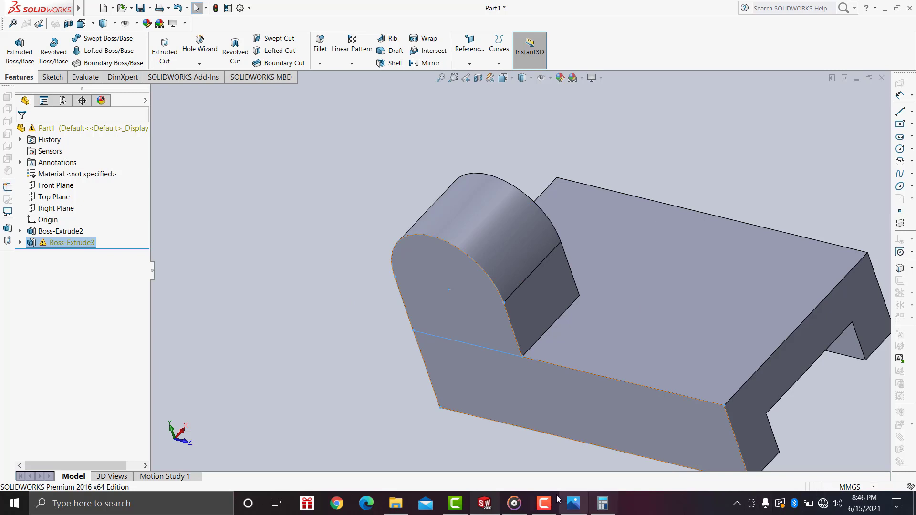
Check the reference drawing and view the lug's front face straight on
click(574, 503)
drag(705, 262, 739, 247)
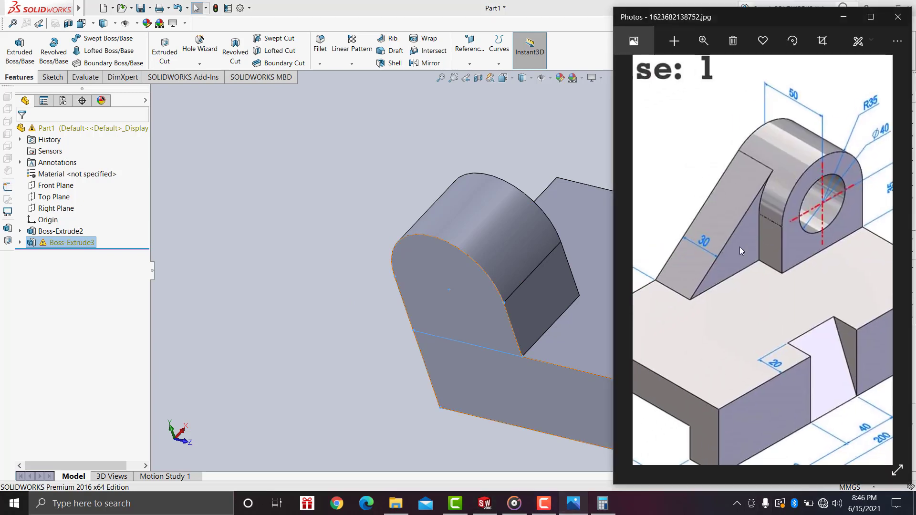
click(395, 366)
click(486, 374)
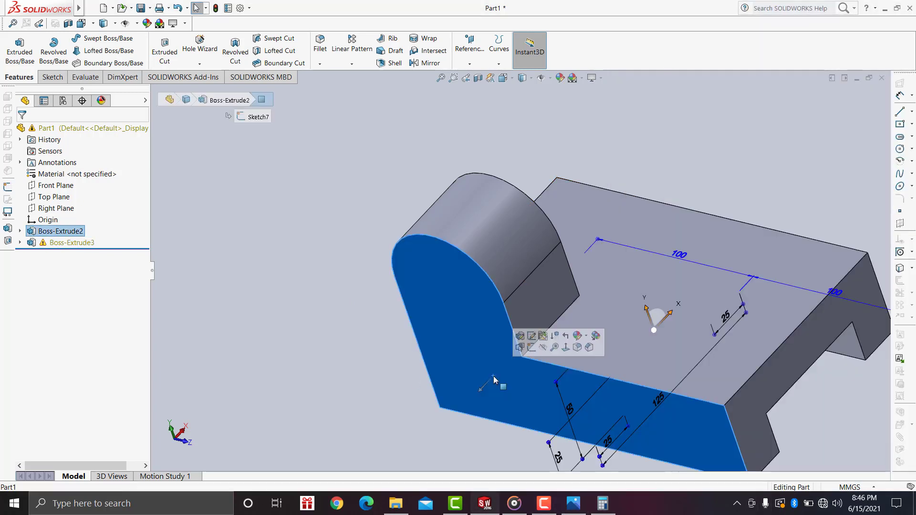
click(565, 351)
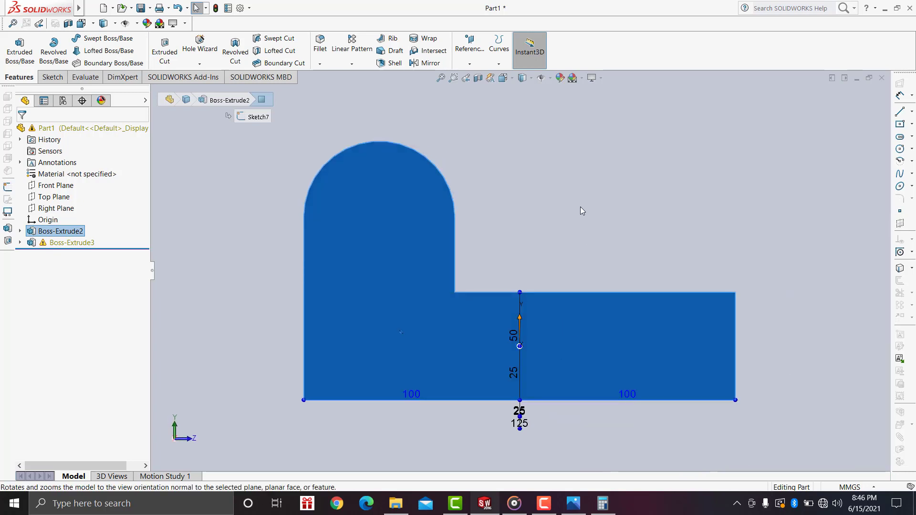
click(580, 207)
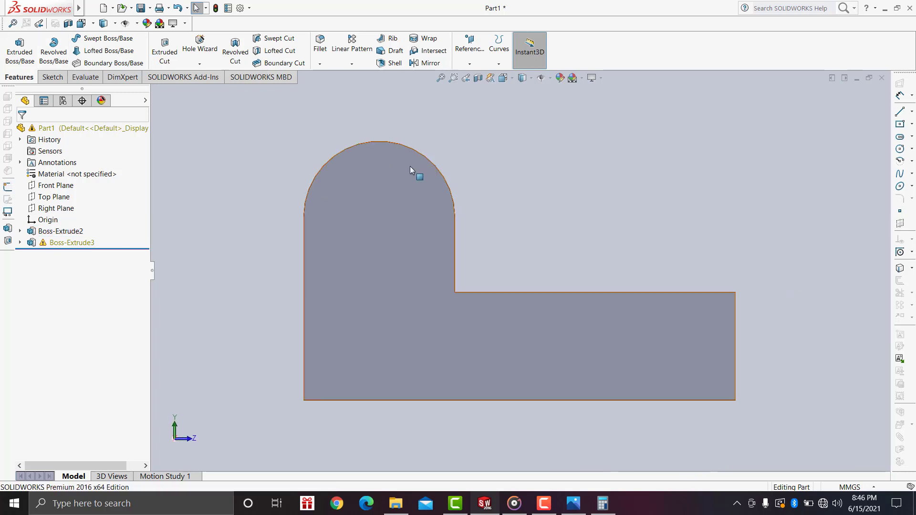
Recheck the reference drawing and start a new sketch with the Line tool
click(573, 503)
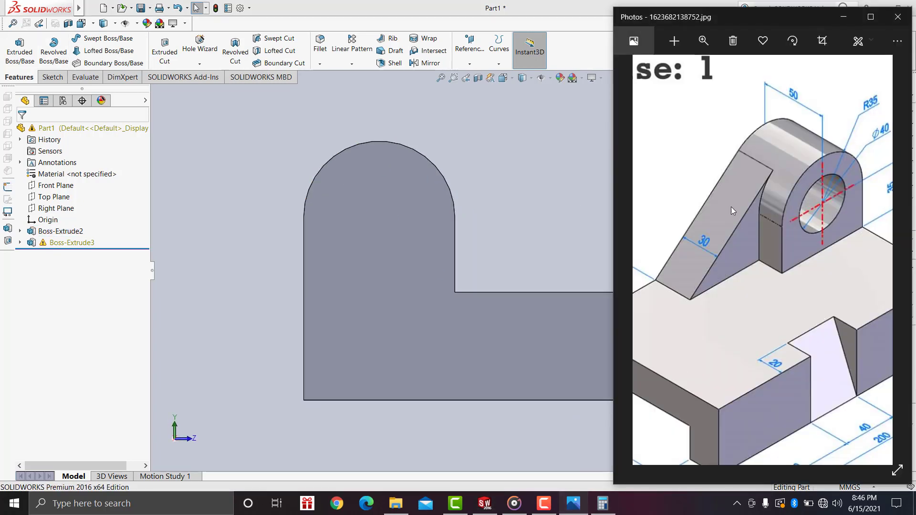
click(51, 76)
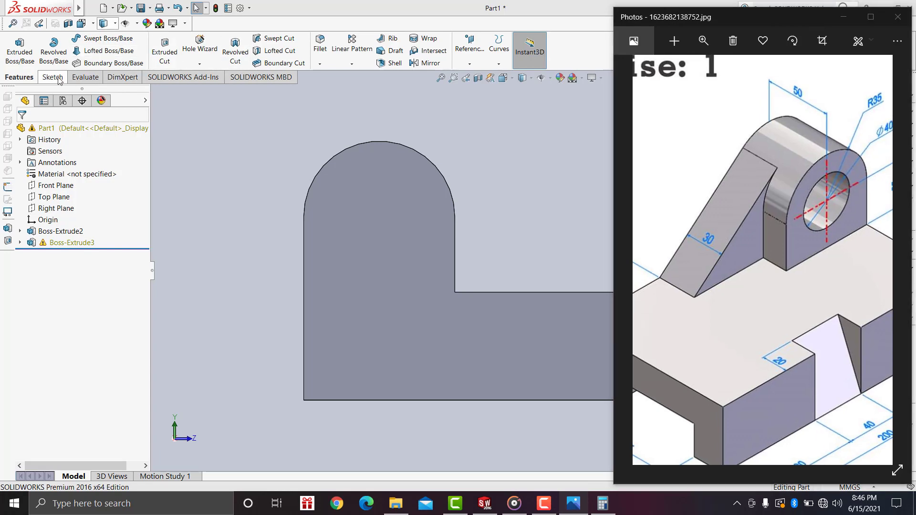
click(88, 38)
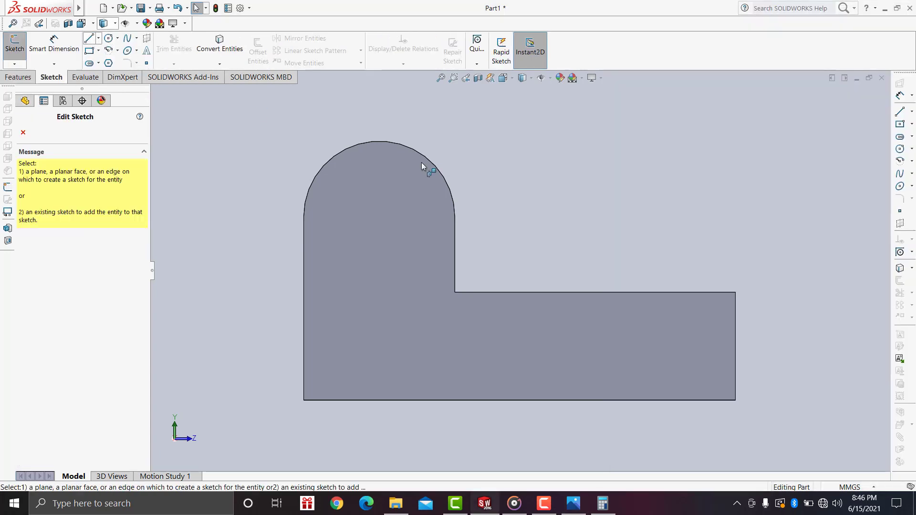
In Sketch9 on the front face, draw a slanted line from the base's top edge to the lug's arc
click(443, 177)
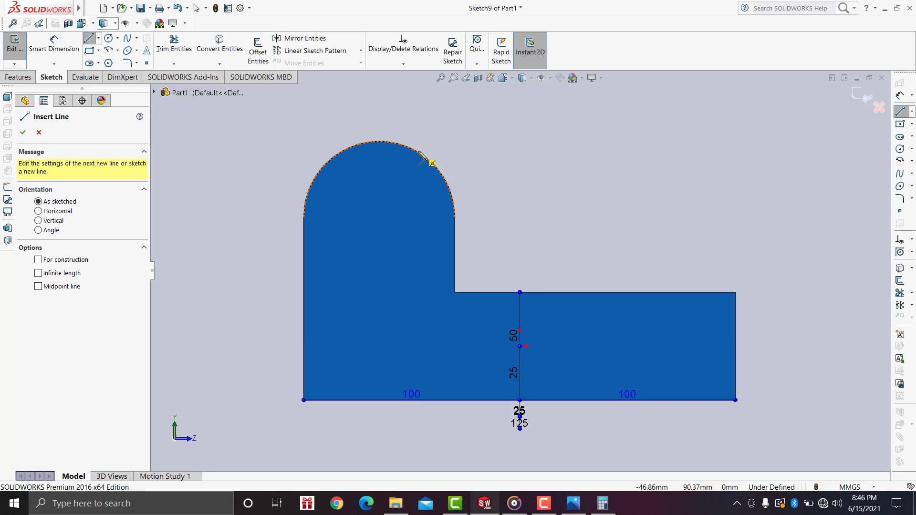
click(641, 292)
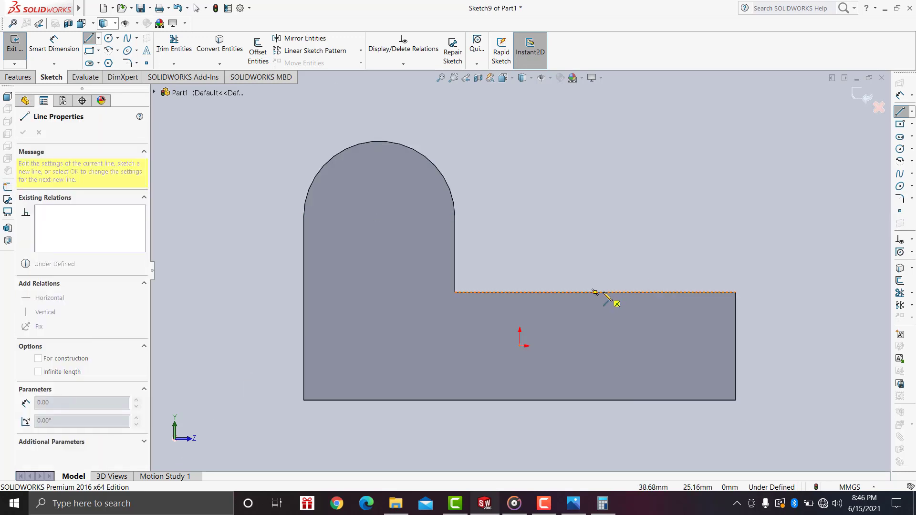
click(573, 503)
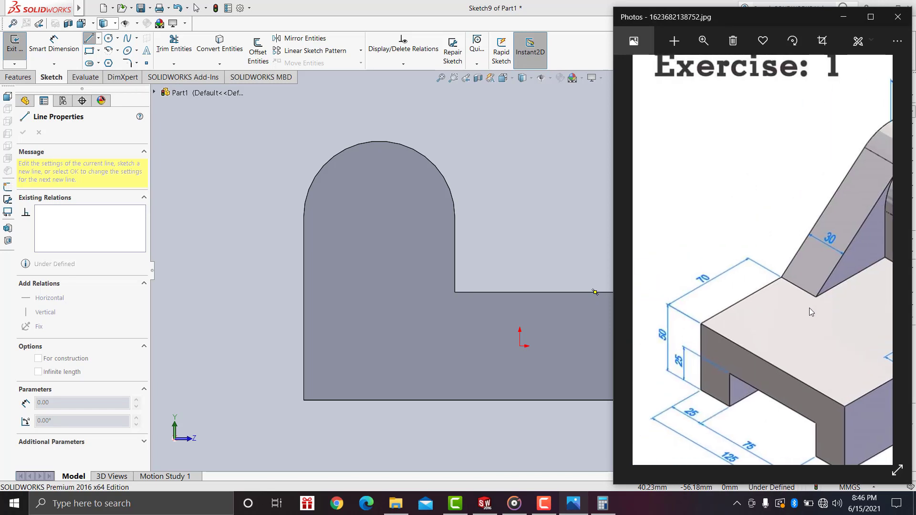
click(513, 257)
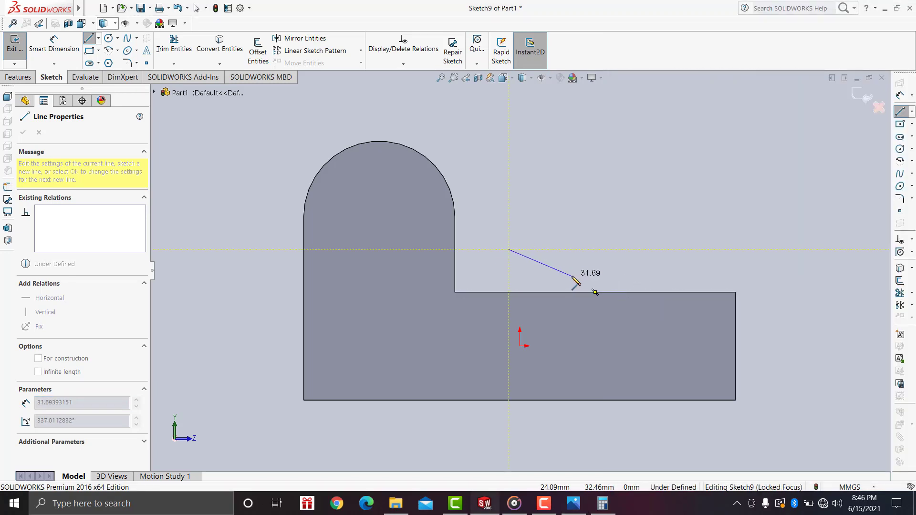
key(Escape)
key(l)
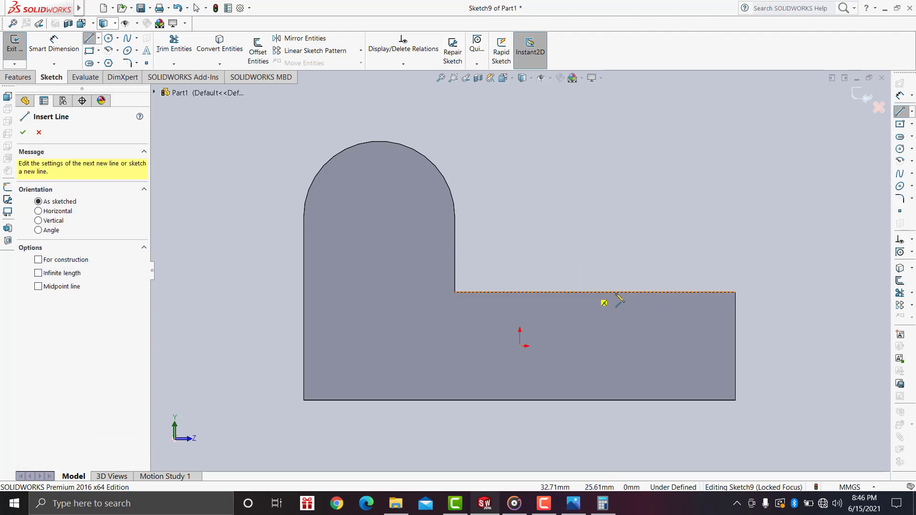
click(609, 292)
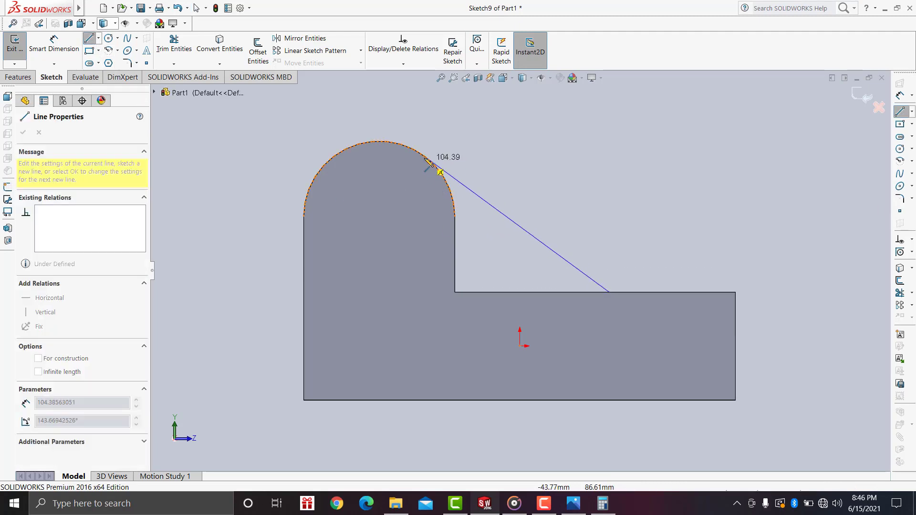
click(410, 147)
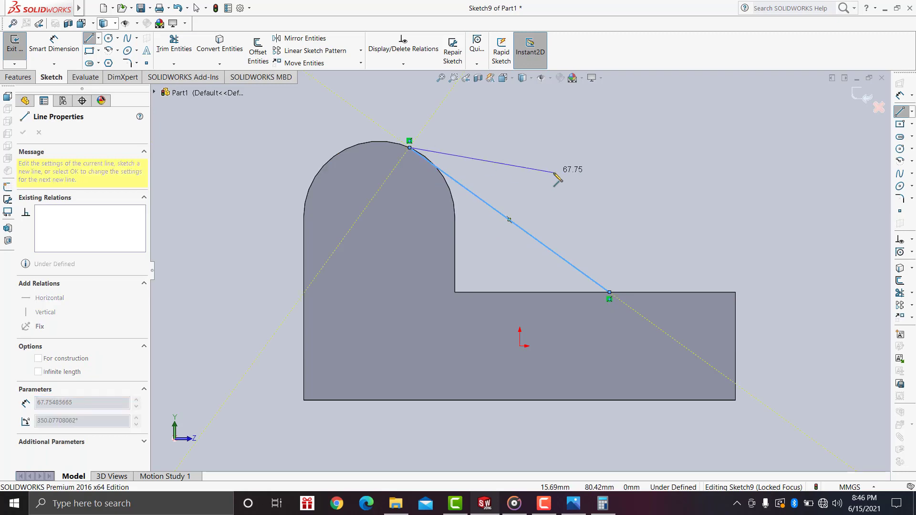
key(Escape)
mouse_move(680, 256)
middle_down()
mouse_move(636, 239)
mouse_move(601, 290)
mouse_move(630, 230)
mouse_move(527, 268)
mouse_move(608, 250)
middle_up()
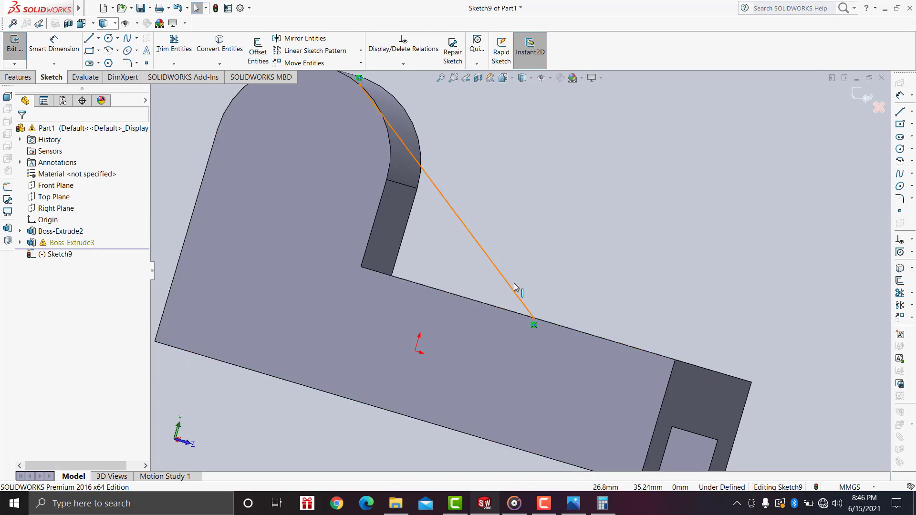
Dimension the slanted line's lower end 70 mm from the base's right end
click(72, 50)
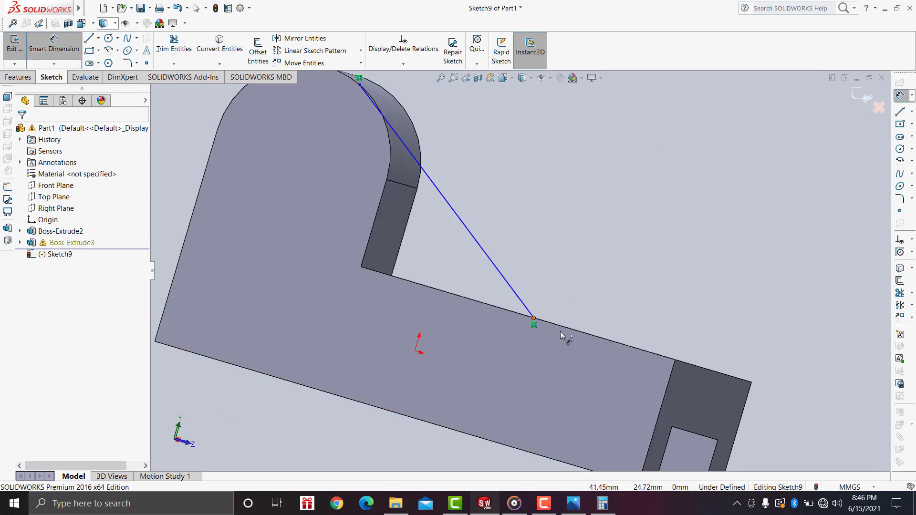
click(676, 361)
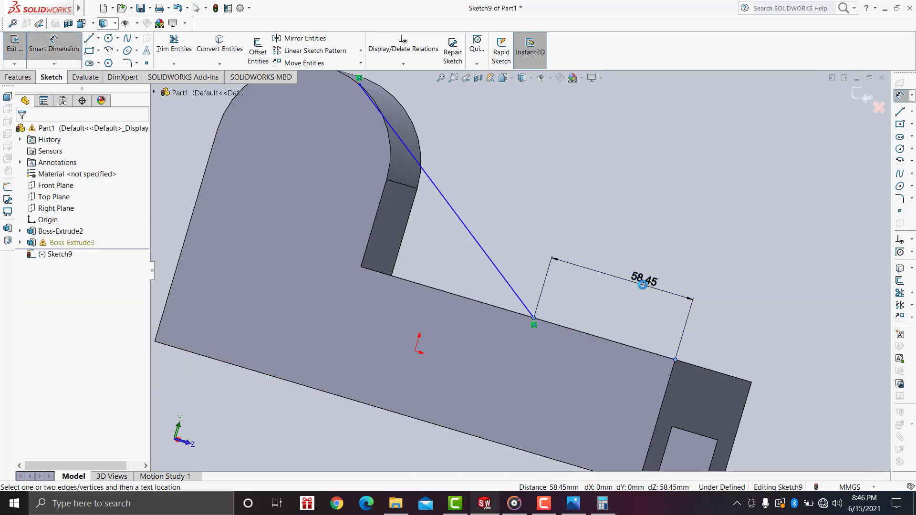
click(640, 279)
key(alt+Tab)
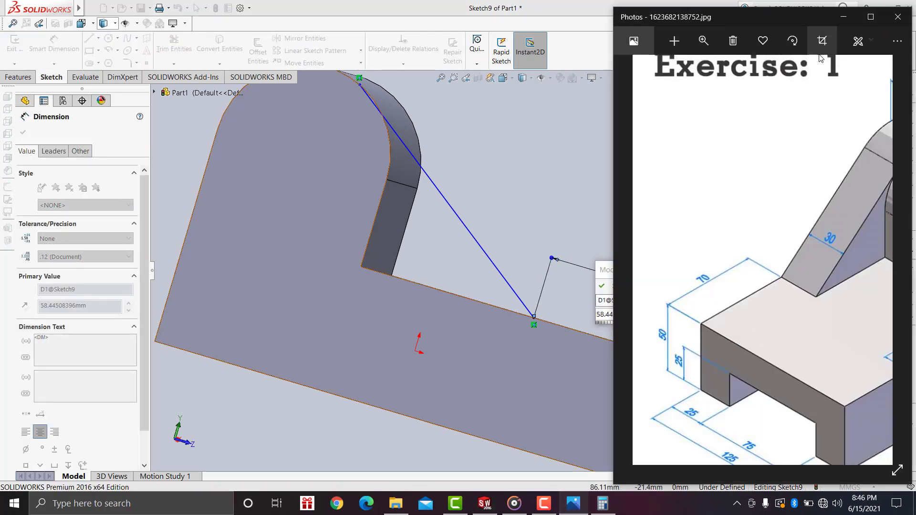
click(845, 17)
click(651, 314)
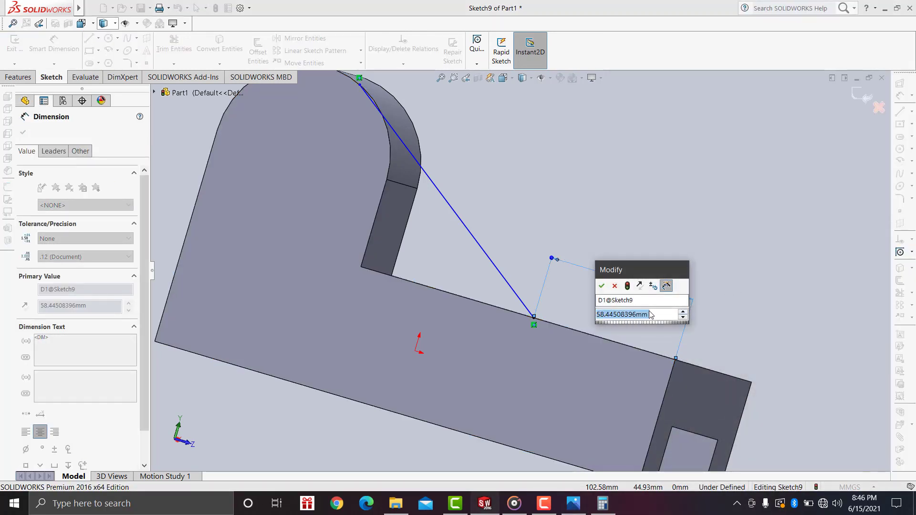
text(70)
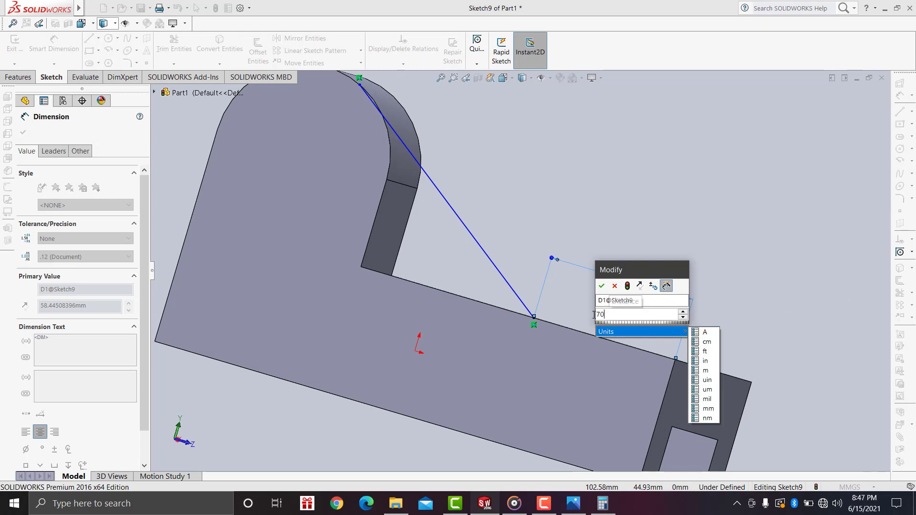
click(601, 287)
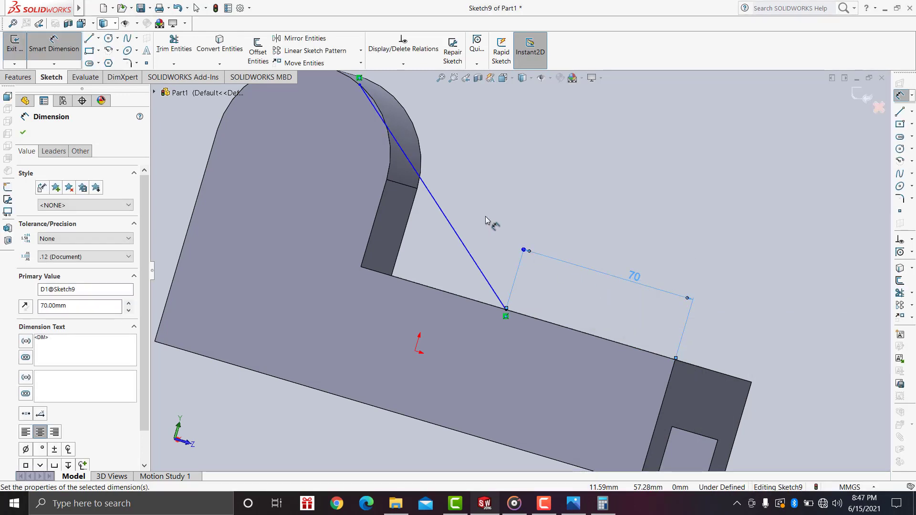
Orbit and zoom to inspect where the slanted line meets the lug
mouse_move(491, 221)
middle_down()
mouse_move(522, 261)
mouse_move(440, 168)
middle_up()
scroll(440, 168, down, 3)
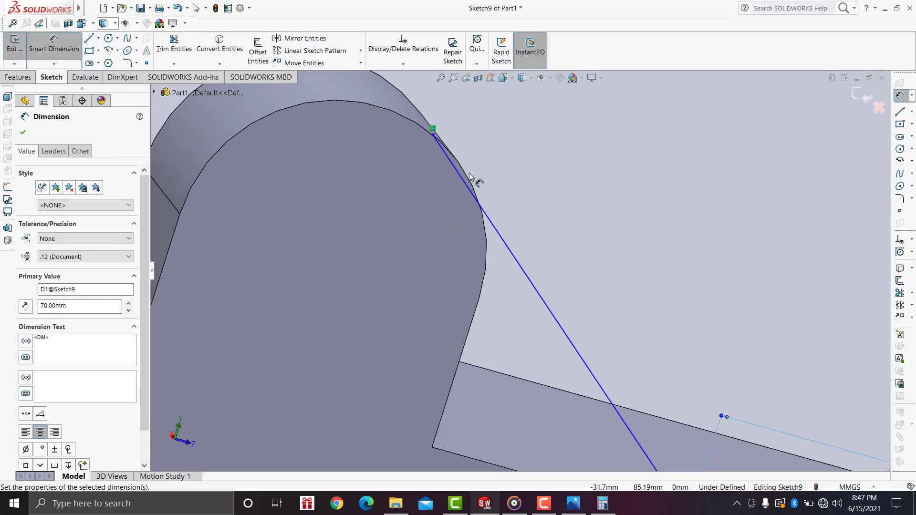
scroll(470, 177, up, 3)
scroll(511, 199, down, 3)
scroll(479, 241, down, 2)
middle_drag(479, 241, 438, 180)
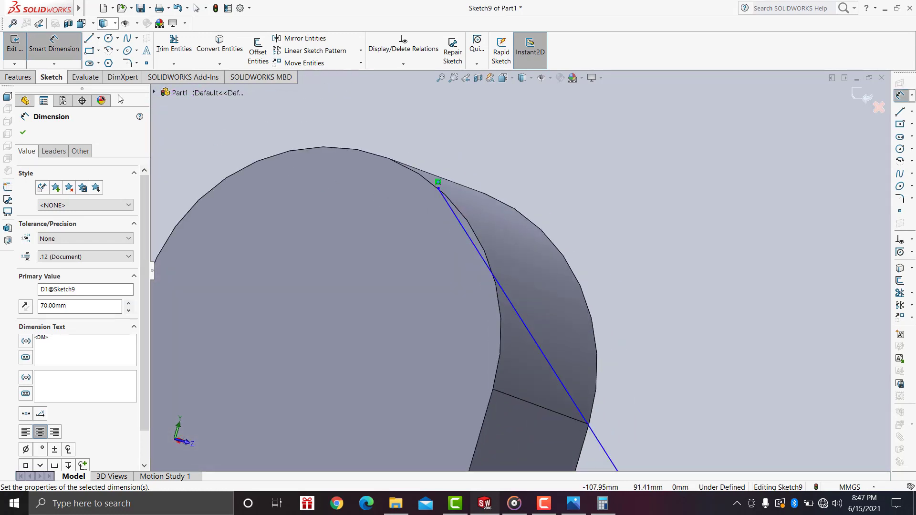
key(Escape)
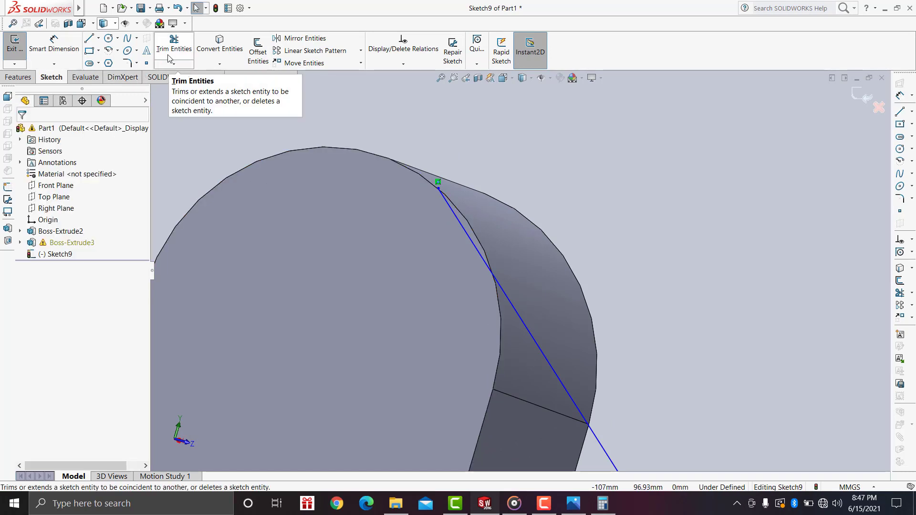
Convert the lug's rounded arc edge into Sketch9
click(479, 238)
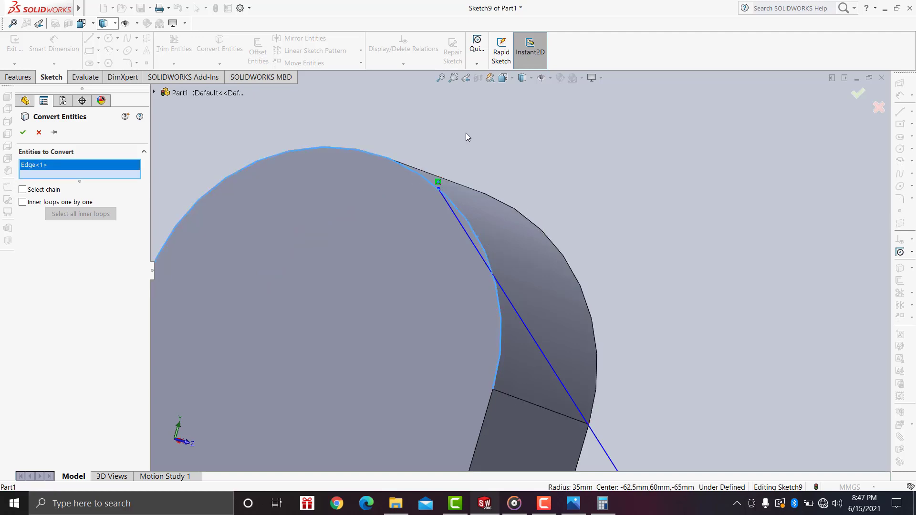
click(23, 133)
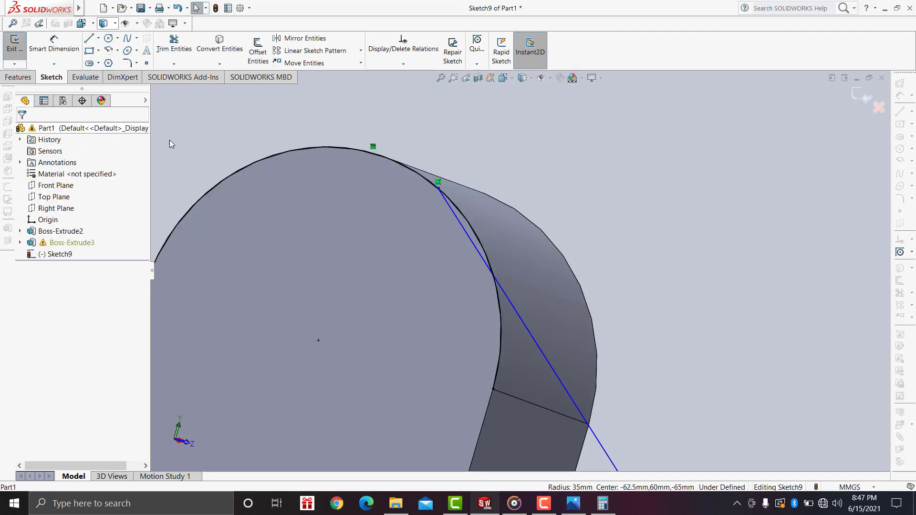
click(183, 55)
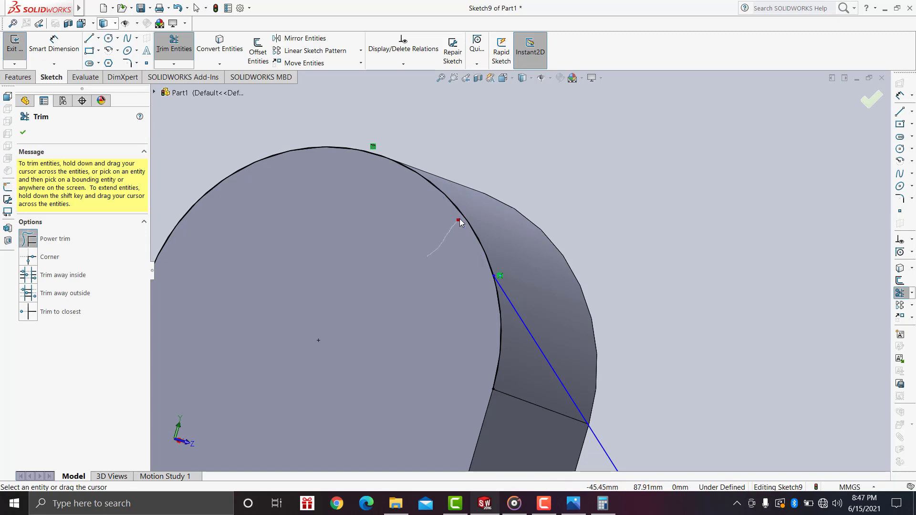
scroll(540, 191, up, 2)
scroll(539, 191, up, 1)
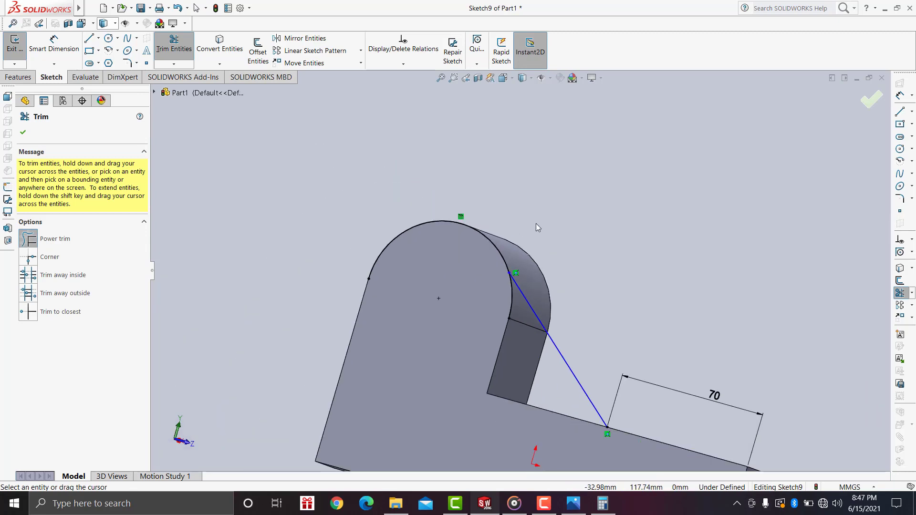
scroll(535, 348, down, 1)
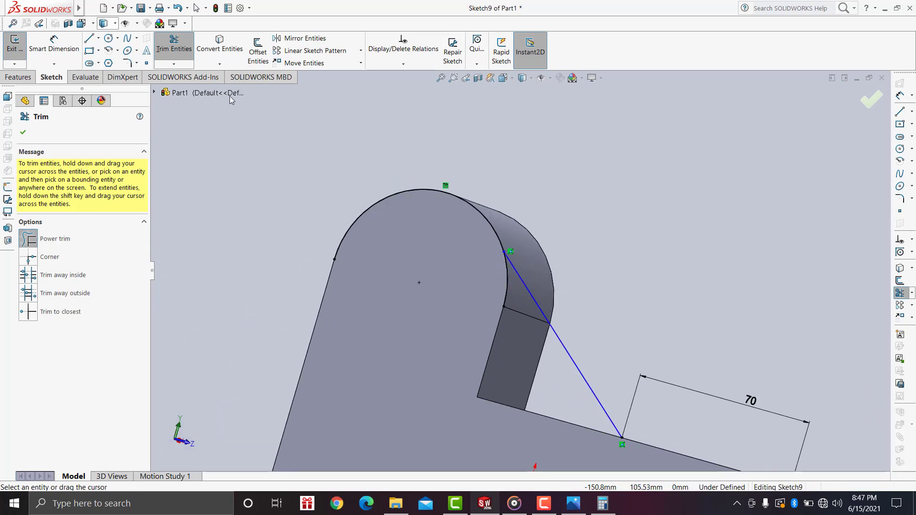
Convert the lug's inner vertical edge and the base's top edge into the sketch
click(220, 48)
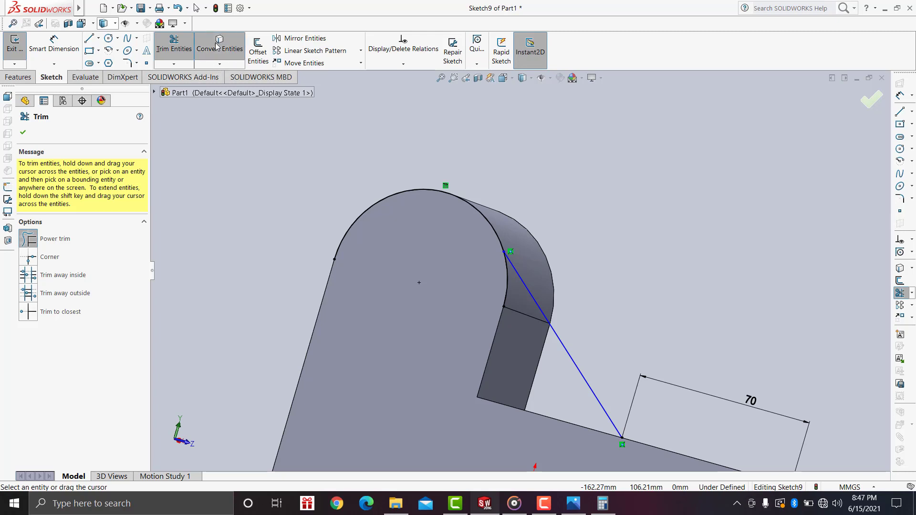
click(490, 358)
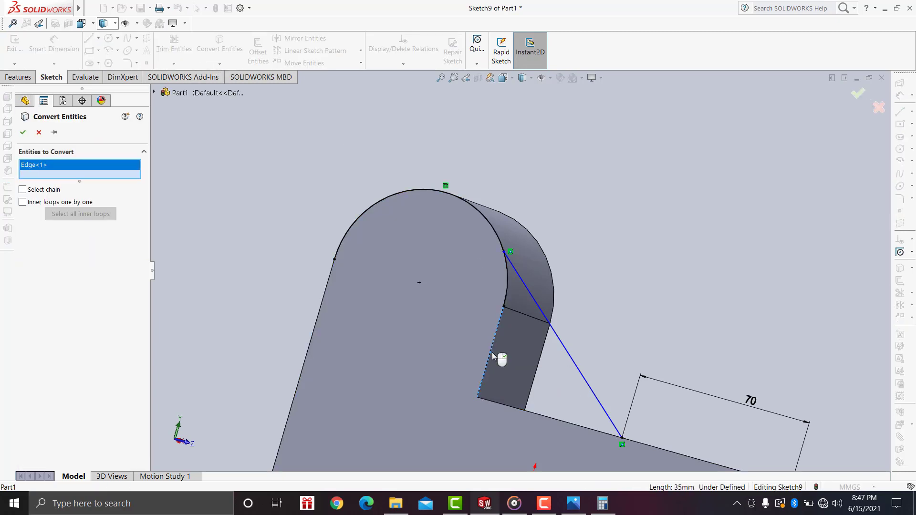
click(568, 426)
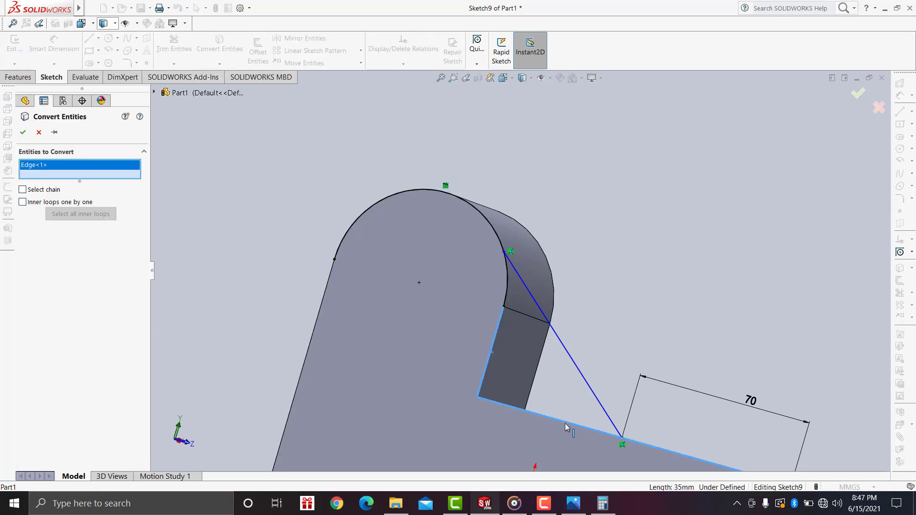
click(23, 134)
scroll(620, 357, up, 3)
scroll(628, 410, down, 2)
scroll(622, 378, down, 2)
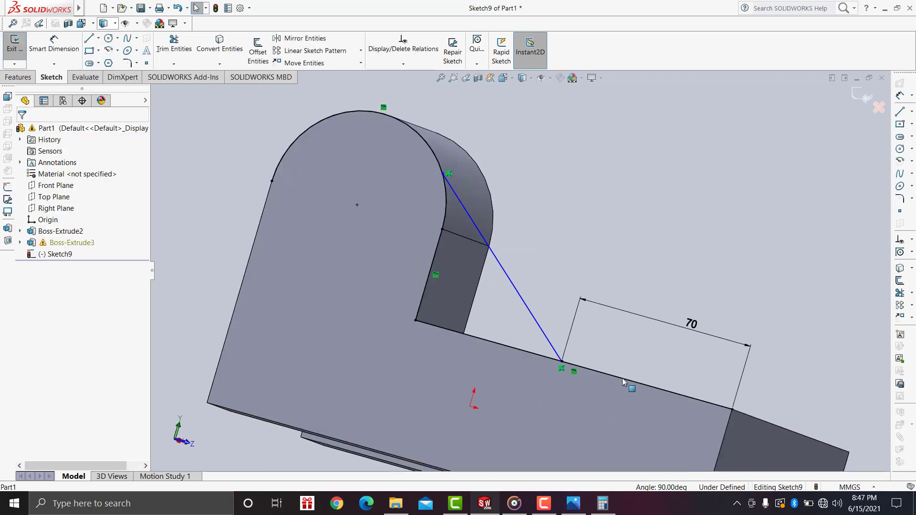
mouse_move(597, 322)
middle_down()
mouse_move(594, 359)
mouse_move(554, 246)
middle_up()
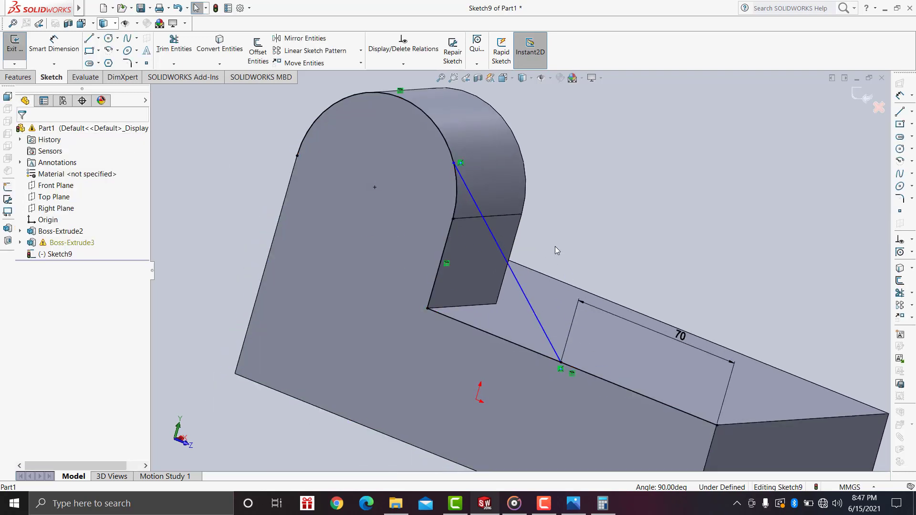
Activate Trim Entities, then return to the Features tools
click(174, 64)
click(190, 76)
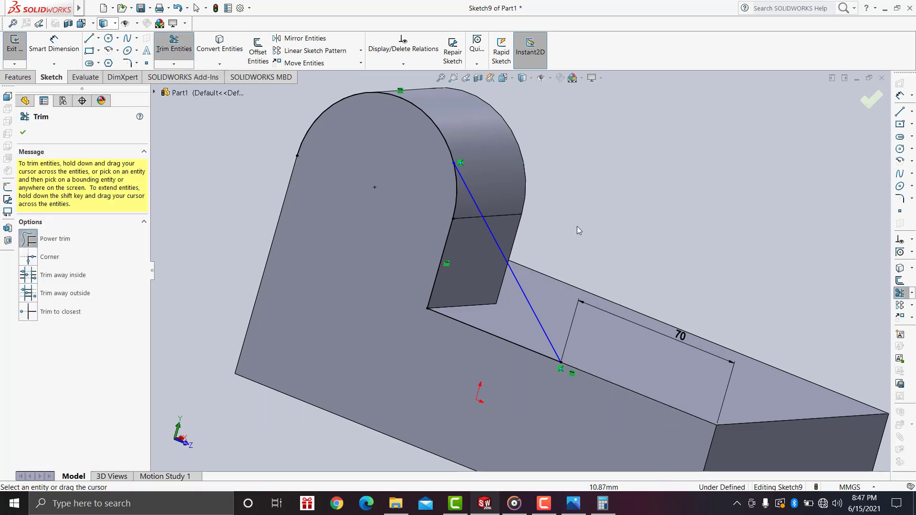
click(14, 80)
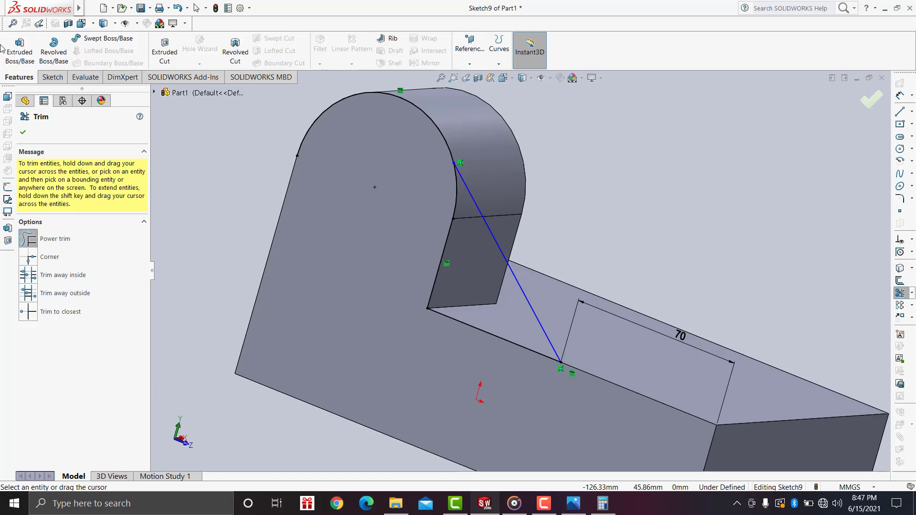
Extrude the triangular Sketch9 region 30 mm in the flipped direction to form the rib
click(19, 45)
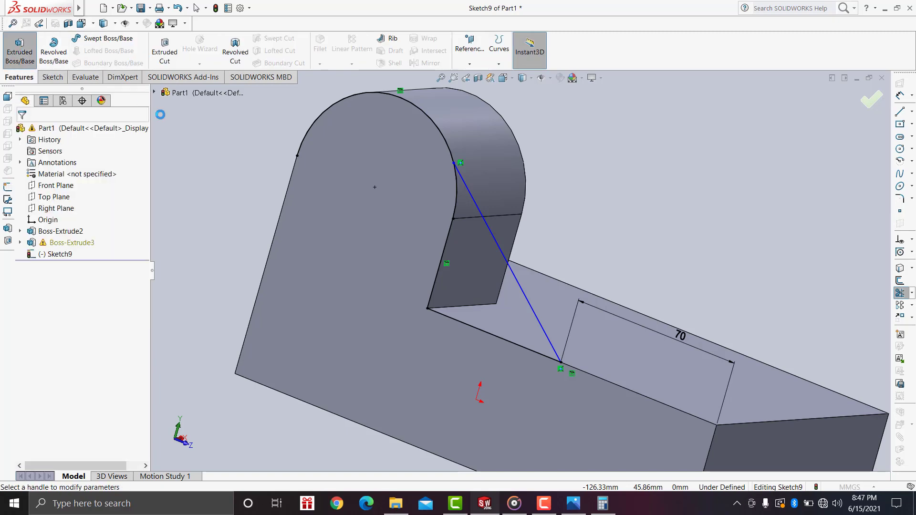
click(483, 271)
mouse_move(542, 232)
middle_down()
mouse_move(501, 277)
mouse_move(344, 334)
middle_up()
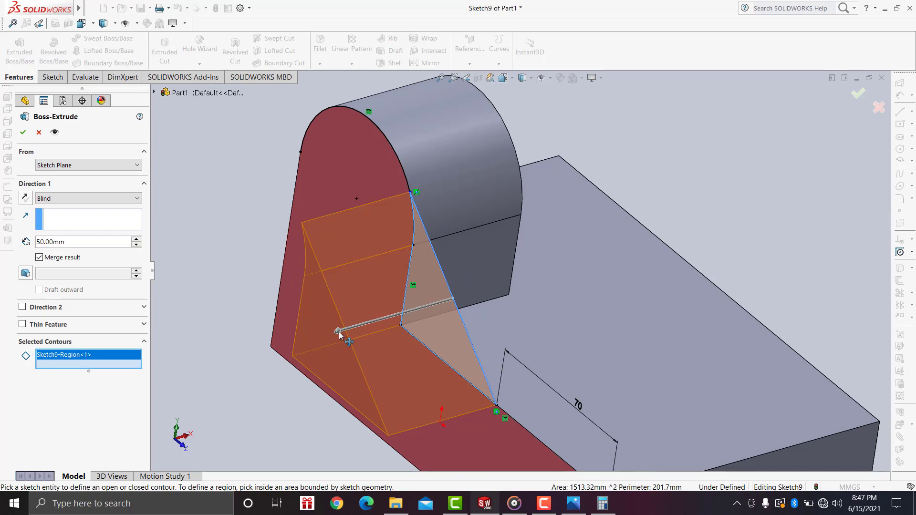
drag(364, 328, 517, 281)
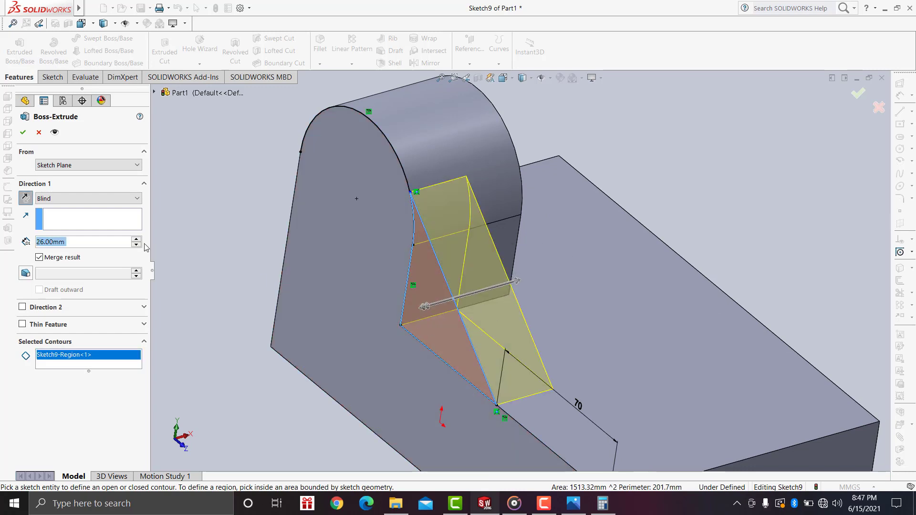
click(573, 504)
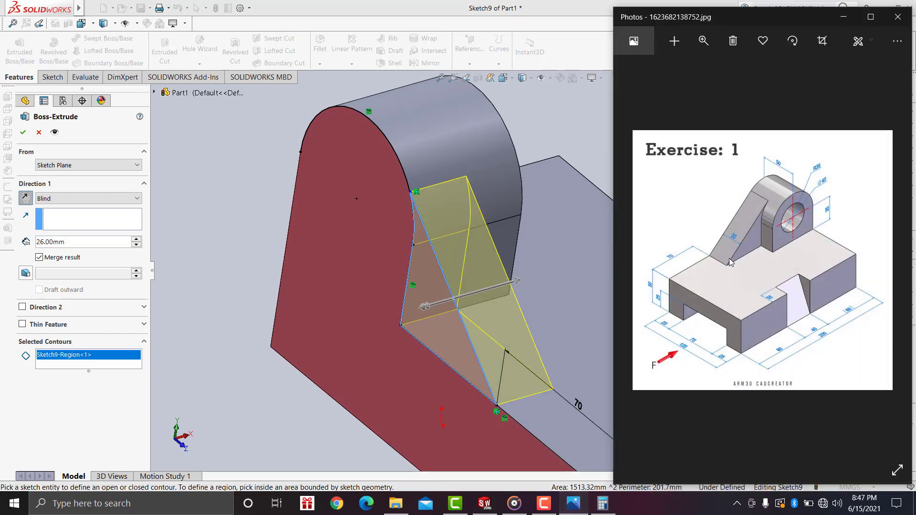
scroll(763, 278, up, 2)
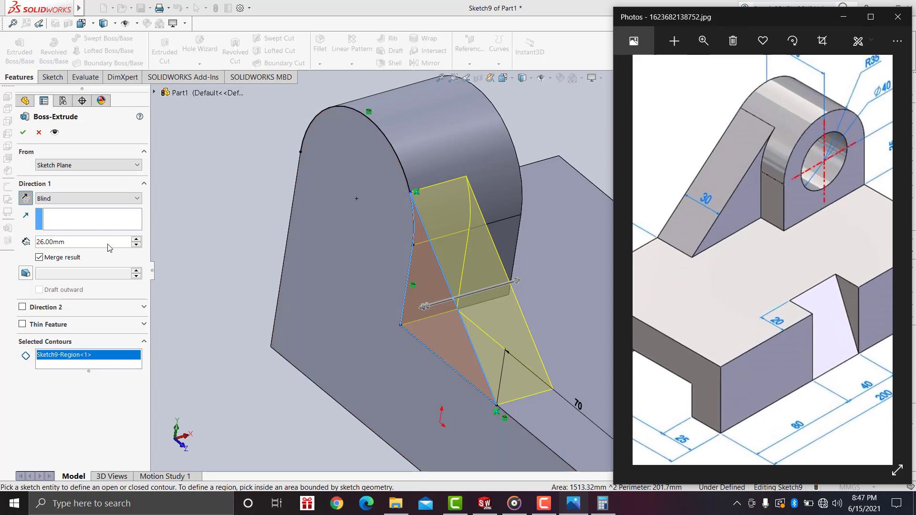
click(92, 246)
text(30)
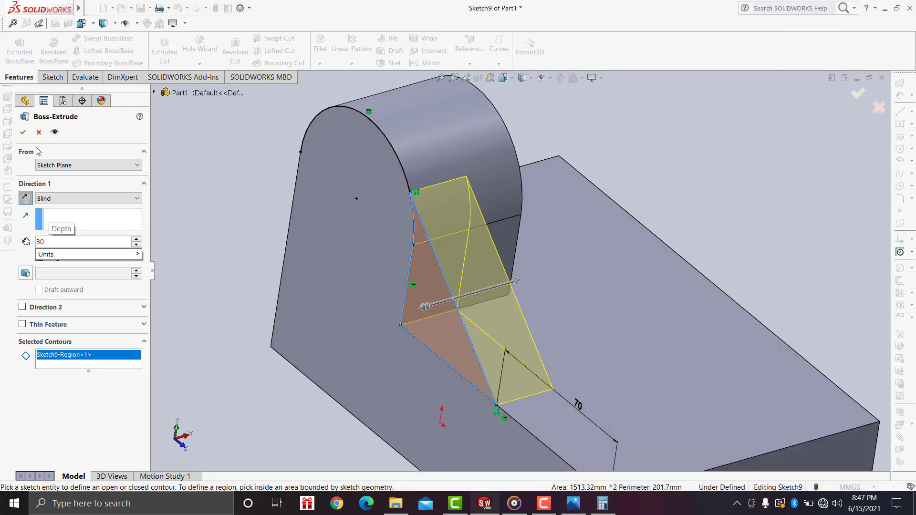
key(Return)
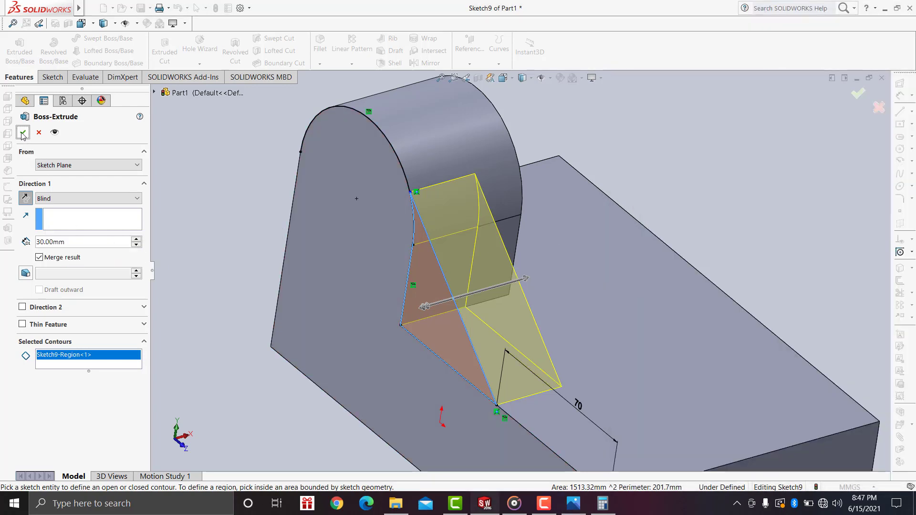
click(23, 135)
mouse_move(415, 258)
middle_down()
mouse_move(327, 210)
mouse_move(298, 234)
mouse_move(377, 288)
mouse_move(321, 270)
middle_up()
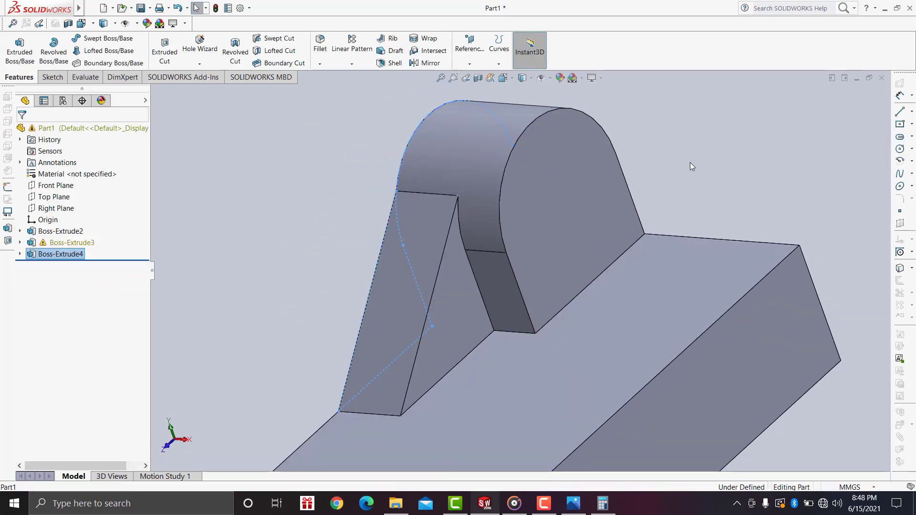
View the rounded lug's front face normal-to and open Sketch10 on it
click(534, 206)
click(619, 176)
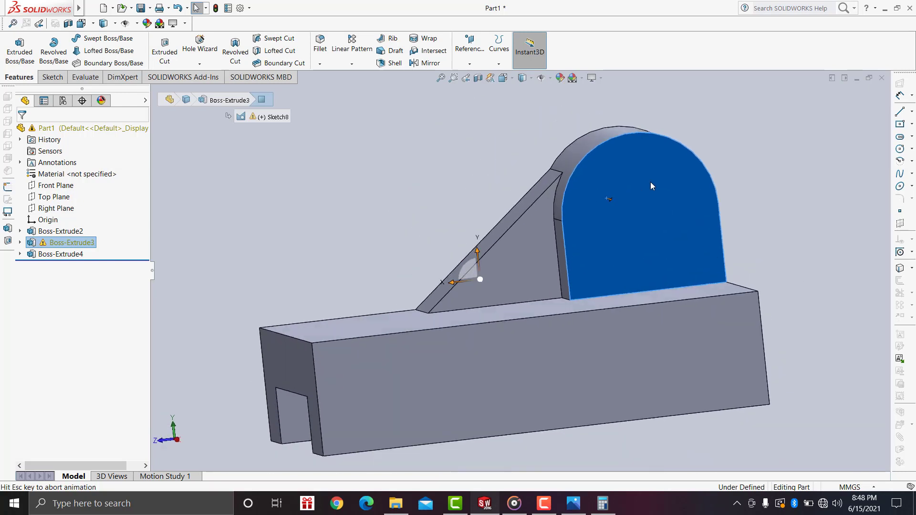
click(762, 173)
scroll(763, 173, down, 2)
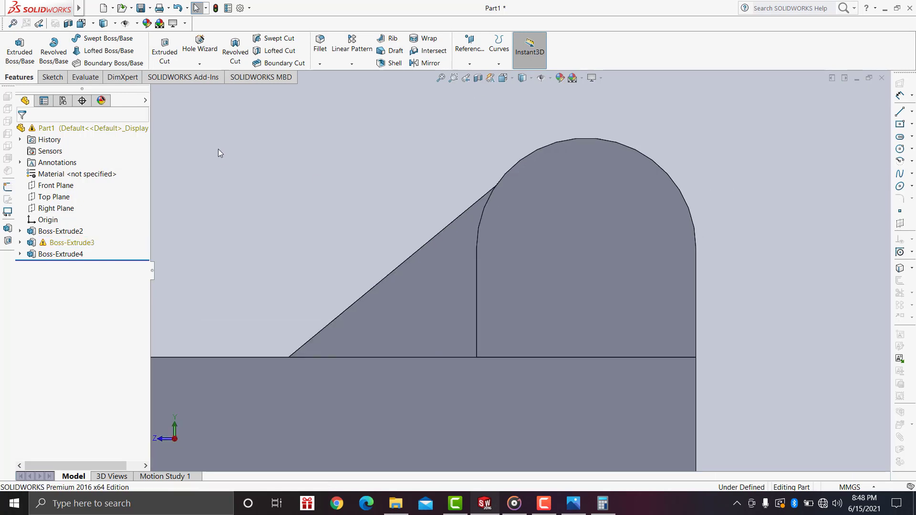
click(52, 77)
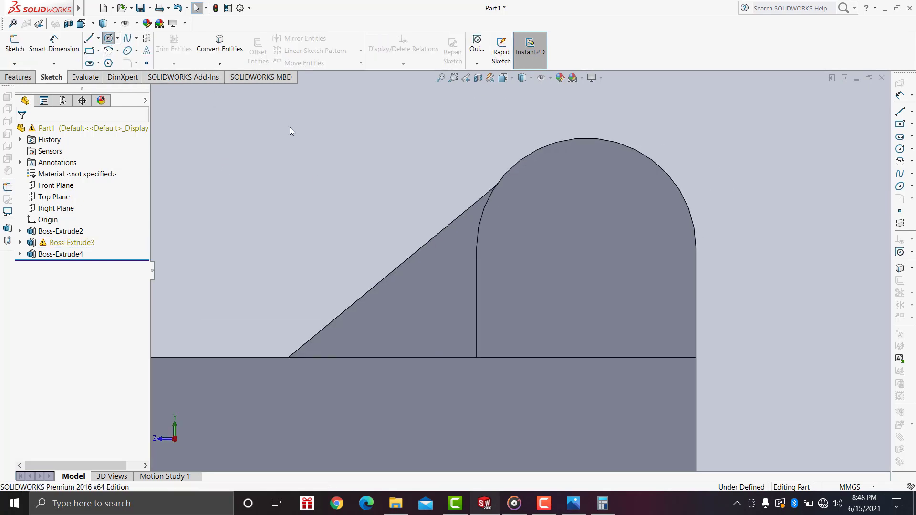
click(598, 233)
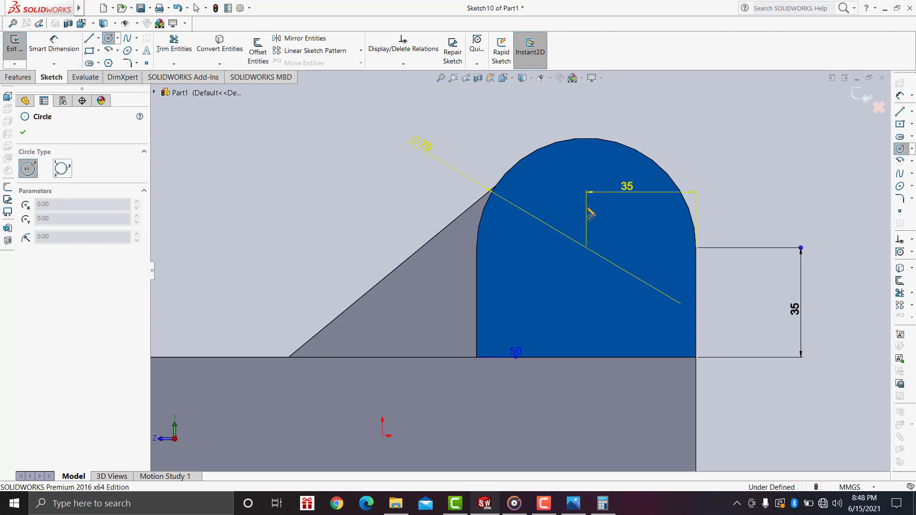
scroll(590, 234, up, 1)
scroll(591, 233, down, 3)
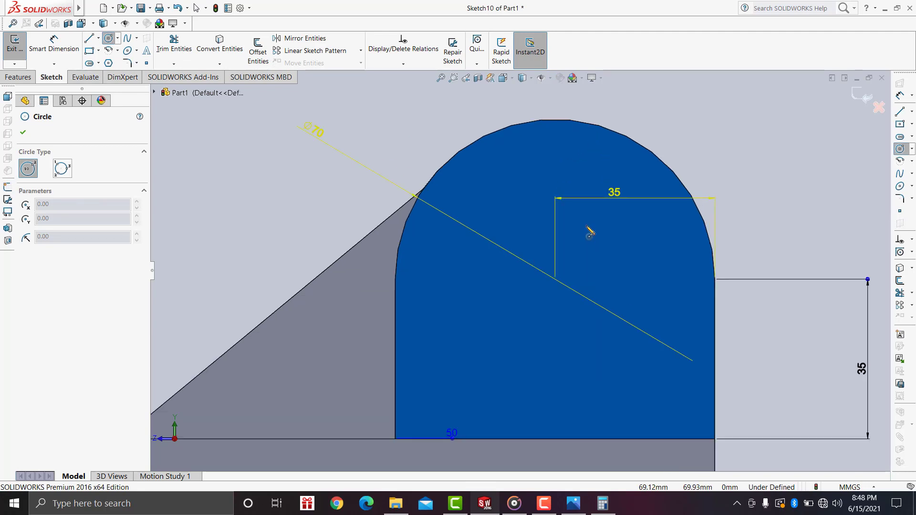
scroll(590, 233, down, 1)
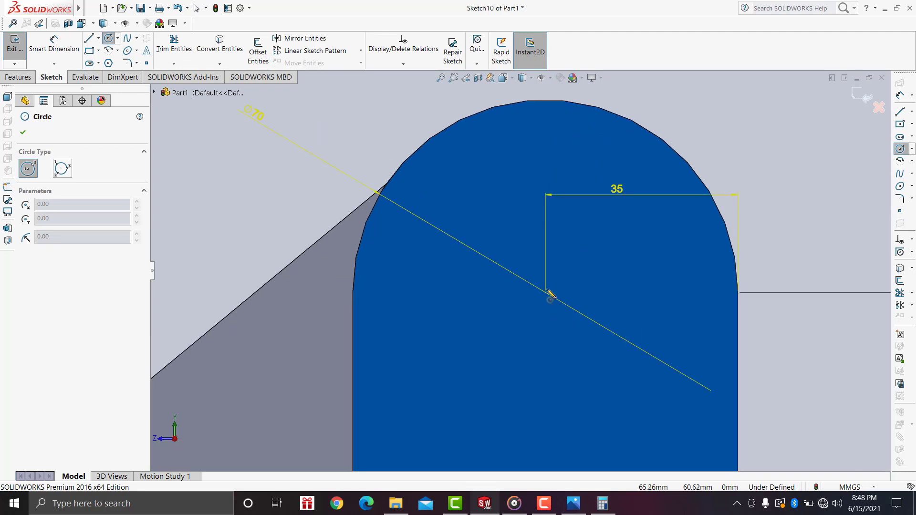
key(Escape)
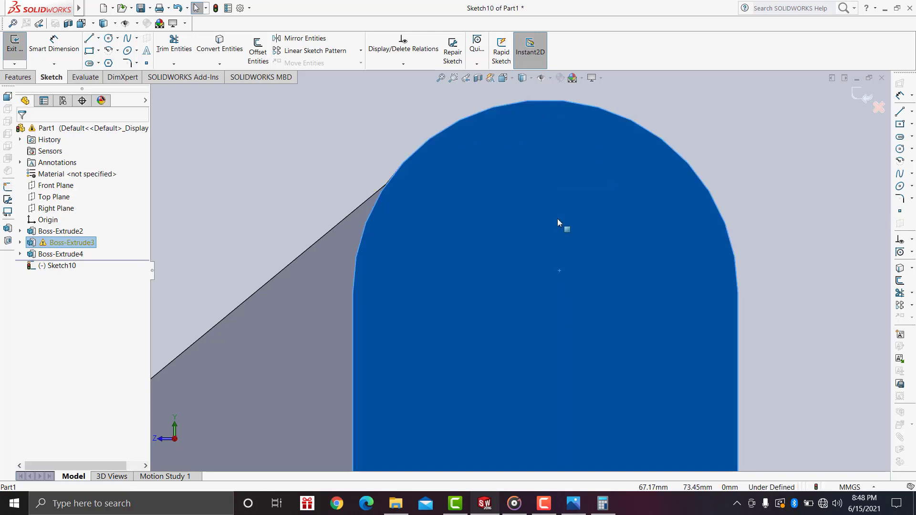
key(Escape)
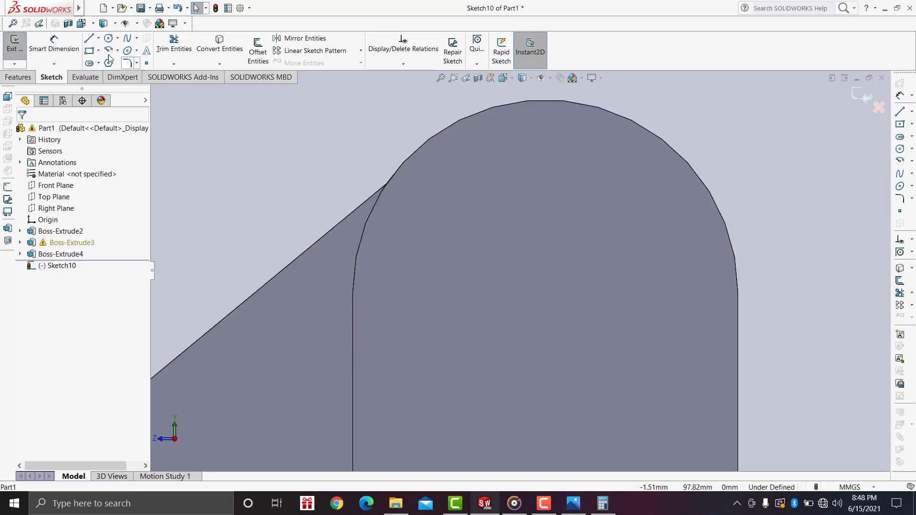
Convert the lug's rounded arc edge into Sketch10
click(218, 45)
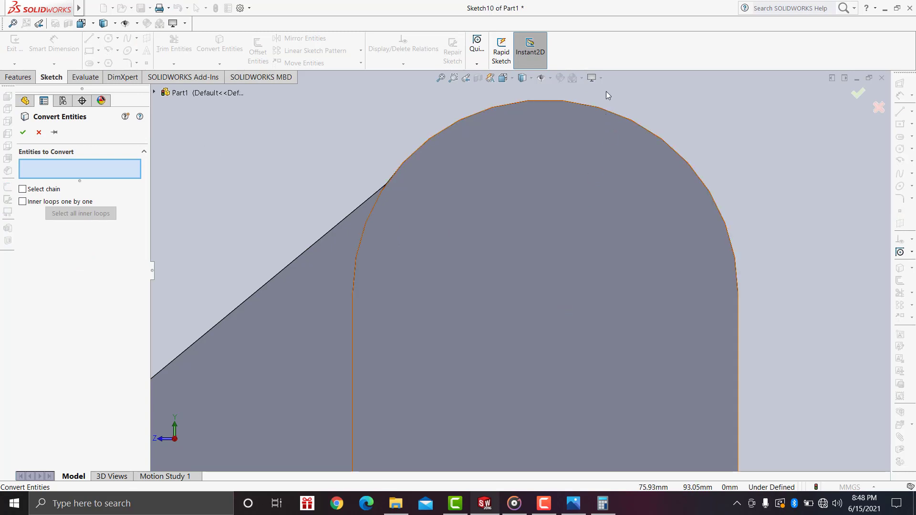
click(598, 115)
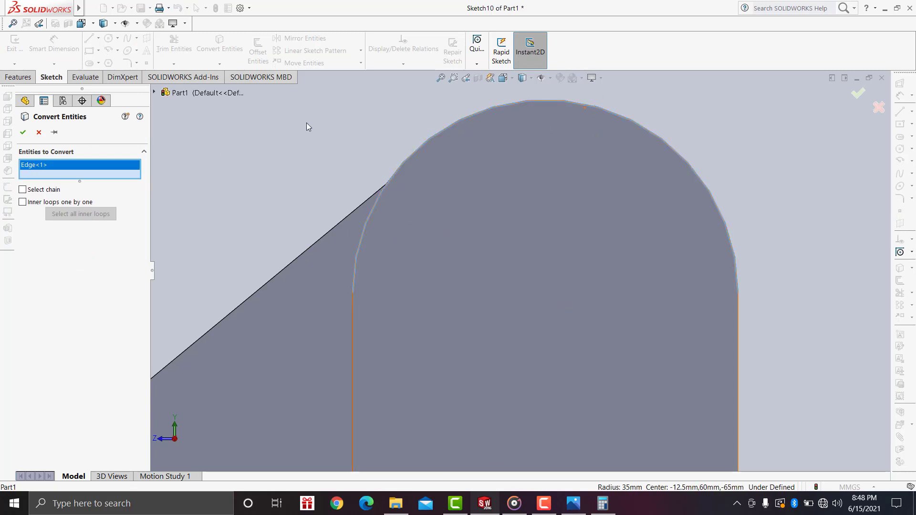
click(23, 133)
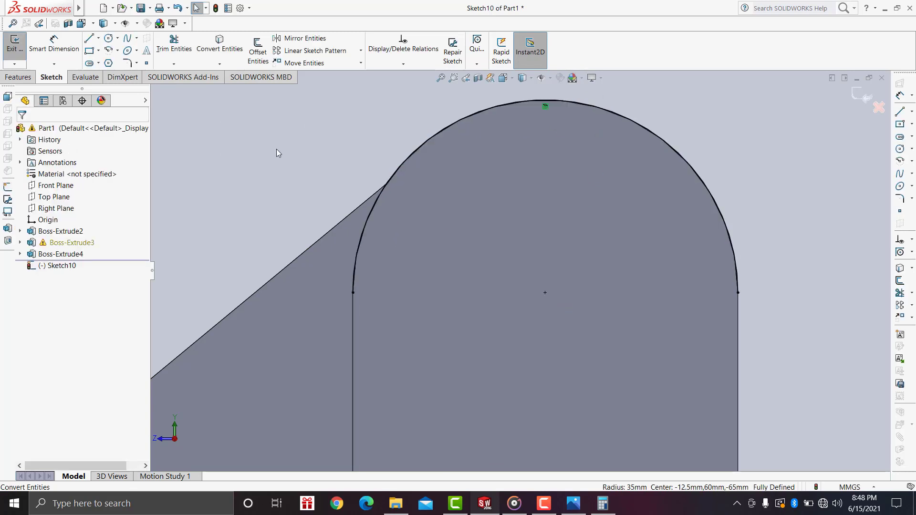
click(109, 40)
click(530, 239)
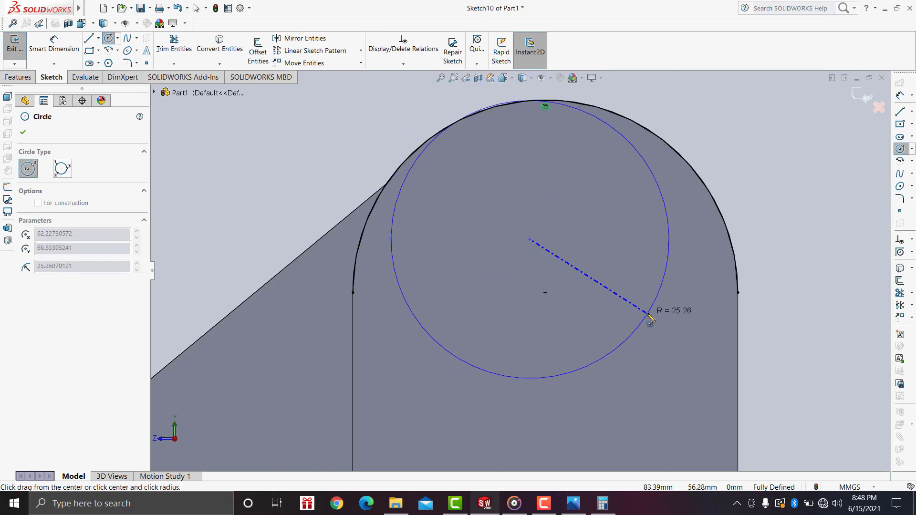
key(Escape)
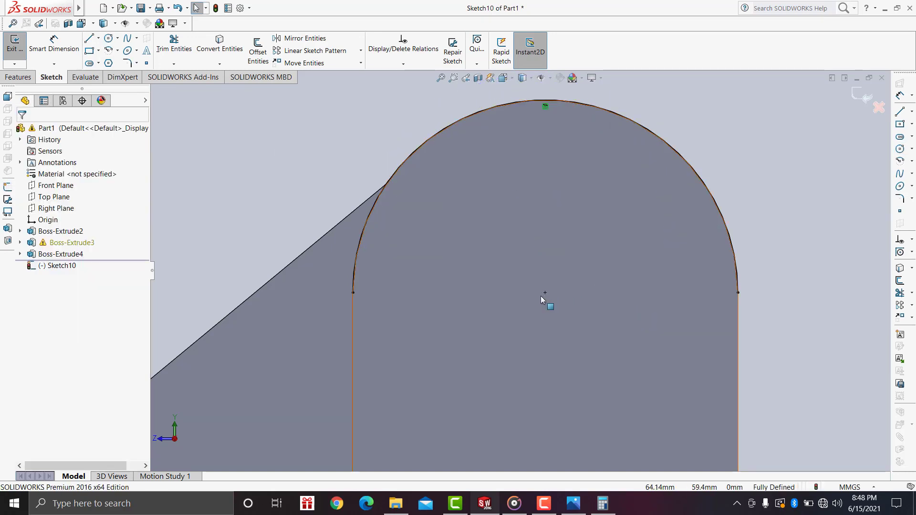
Draw a circle centred on the arc's centre point and dimension it Ø40
click(545, 294)
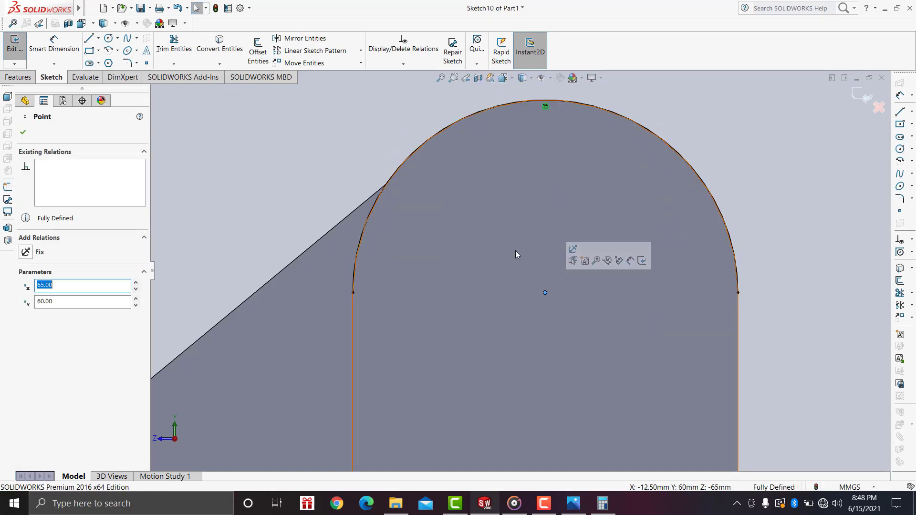
click(114, 41)
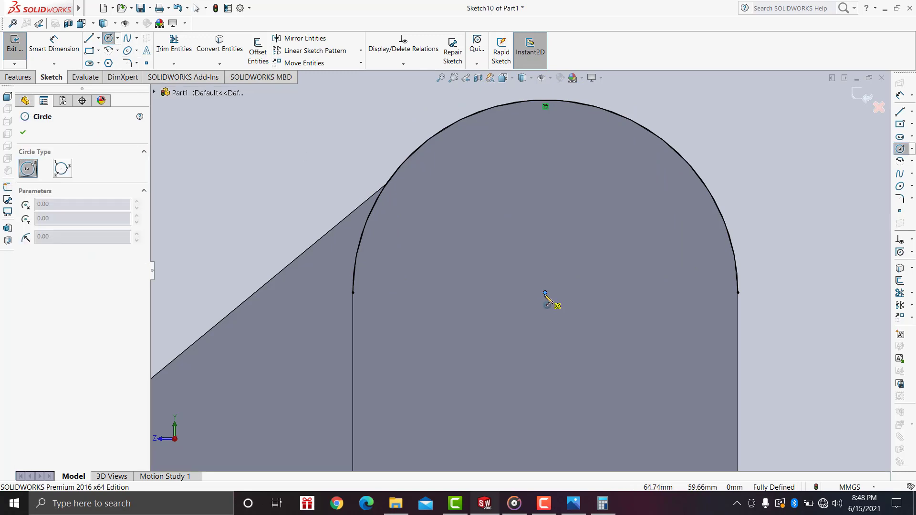
click(545, 293)
click(546, 171)
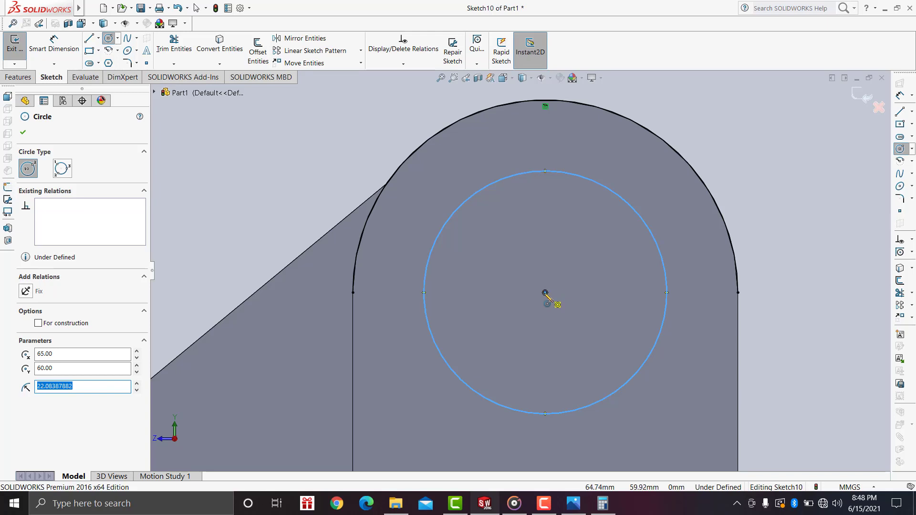
click(53, 52)
click(666, 272)
click(756, 183)
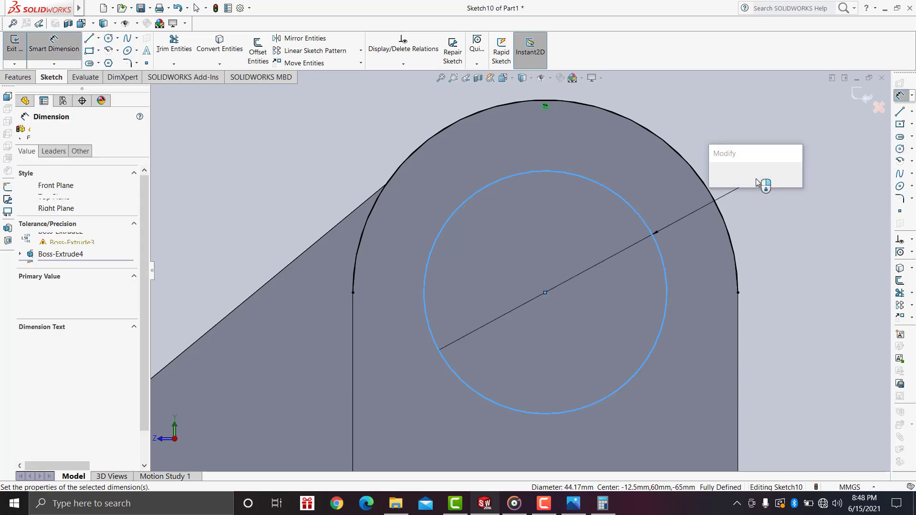
text(40)
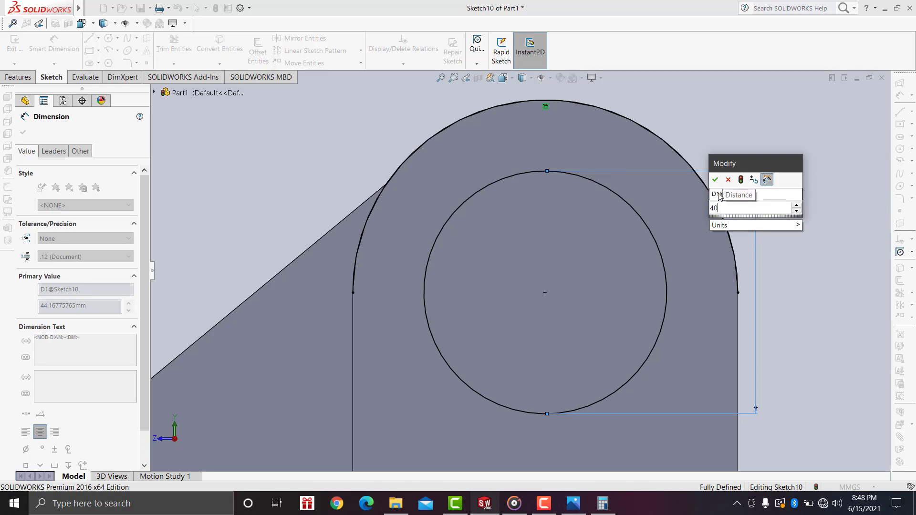
click(716, 181)
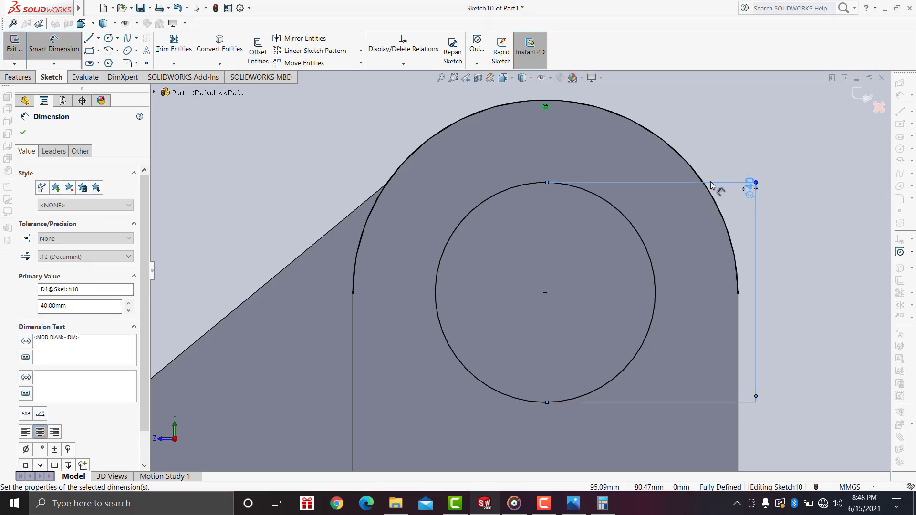
Delete the converted outer arc from the sketch
right_click(693, 165)
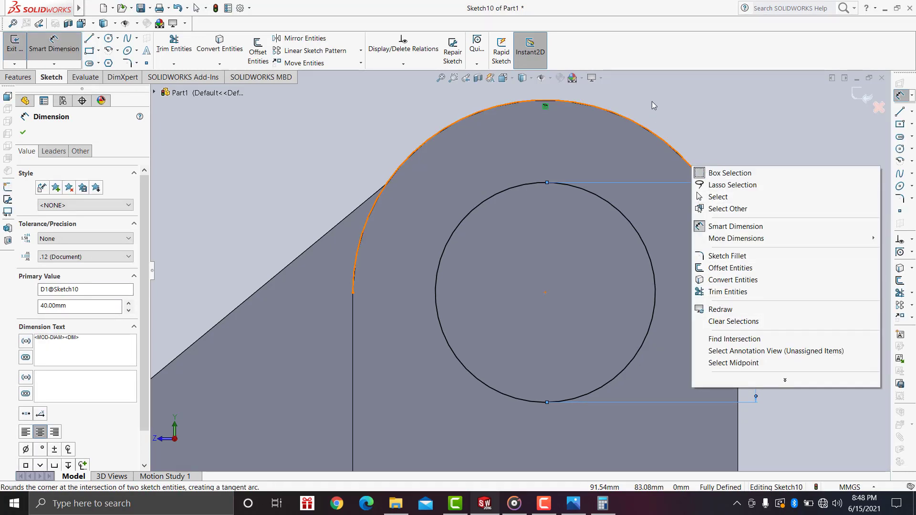
key(Escape)
key(Escape)
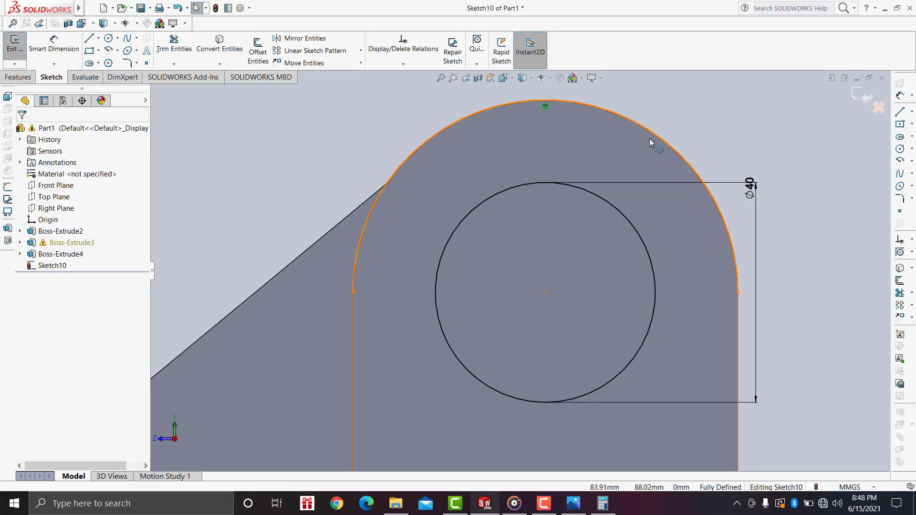
right_click(653, 134)
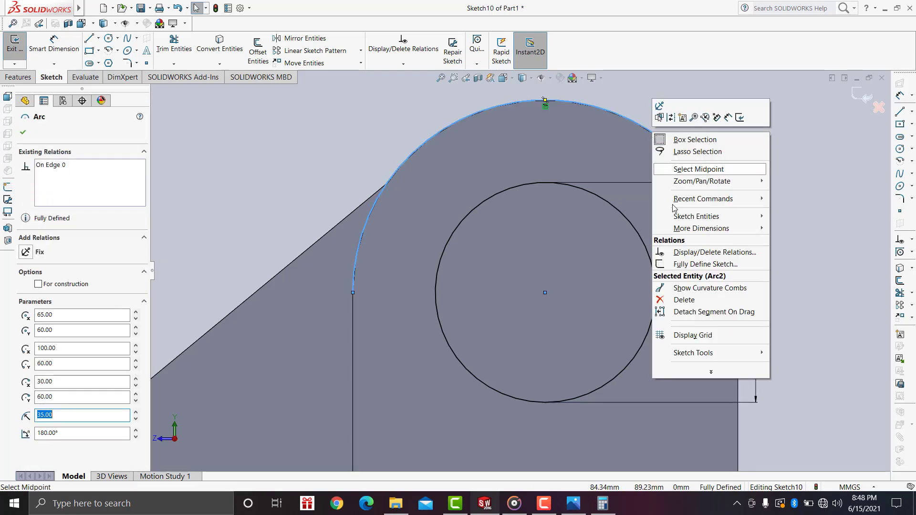
click(680, 300)
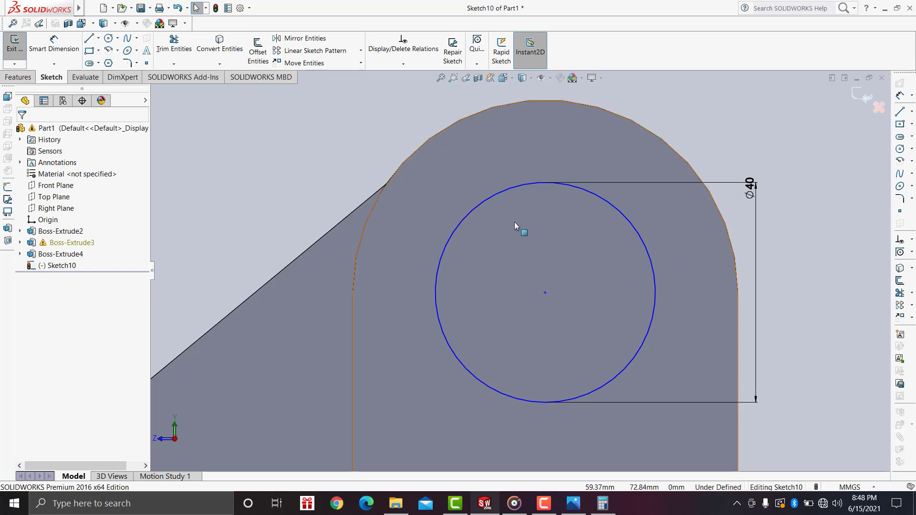
scroll(515, 227, up, 1)
click(18, 77)
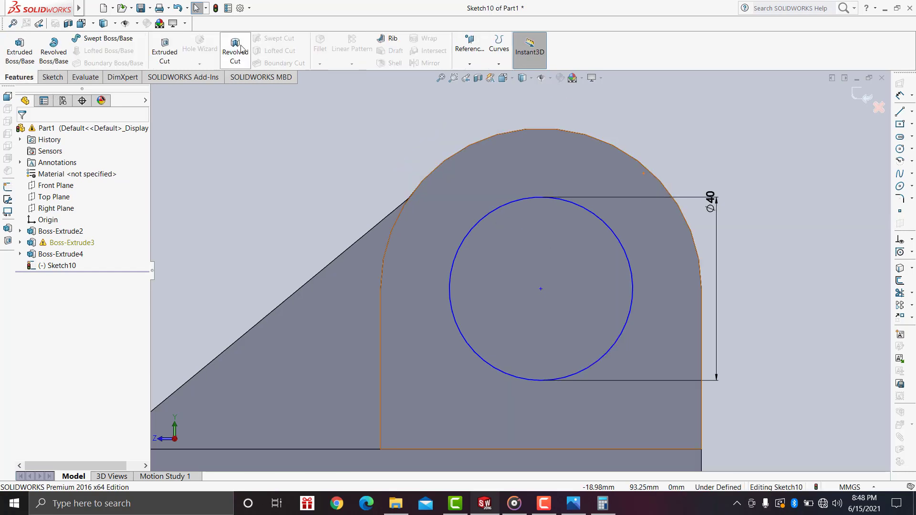
Extrude-cut the Ø40 circle 60 mm deep through the rounded lug
click(165, 45)
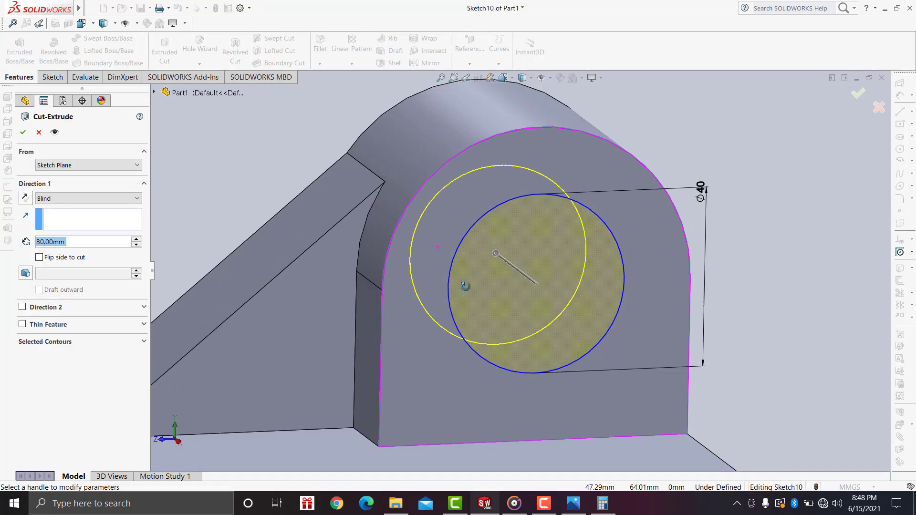
drag(456, 210, 408, 163)
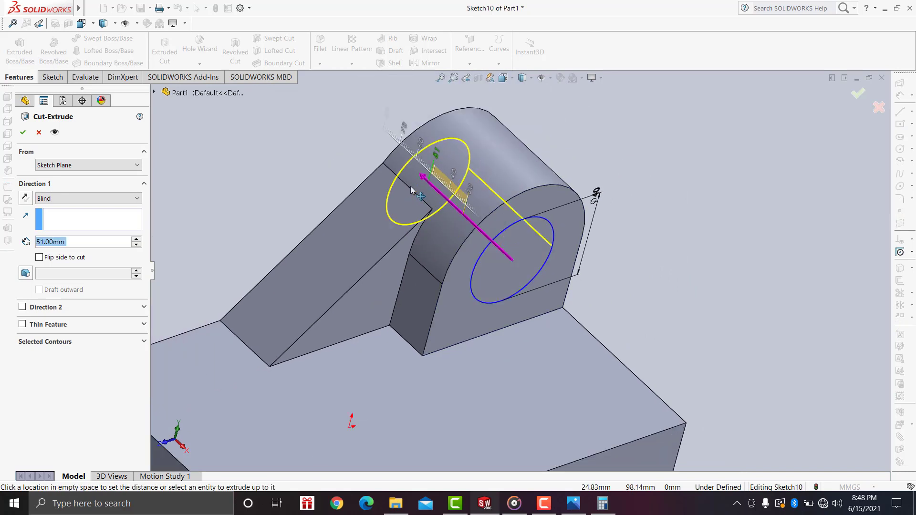
click(23, 133)
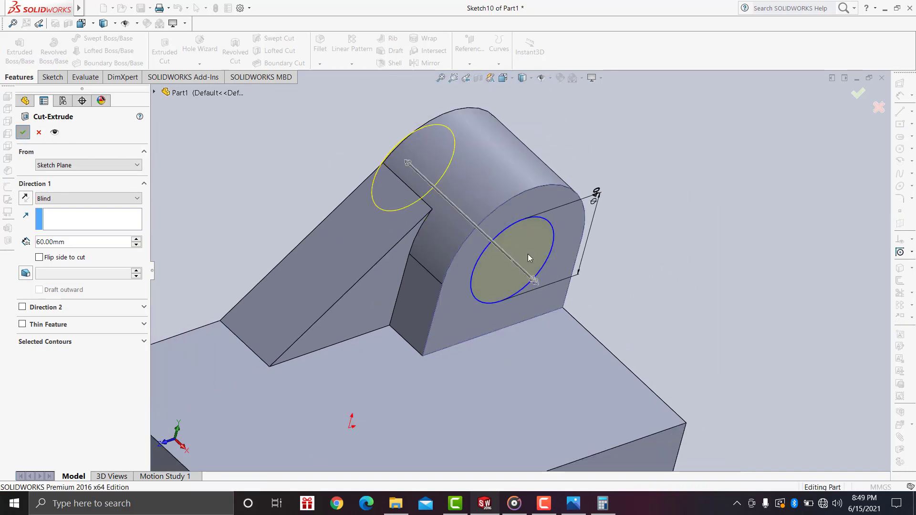
Inspect the new hole in isometric view and compare it with the reference drawing
middle_drag(548, 296, 507, 320)
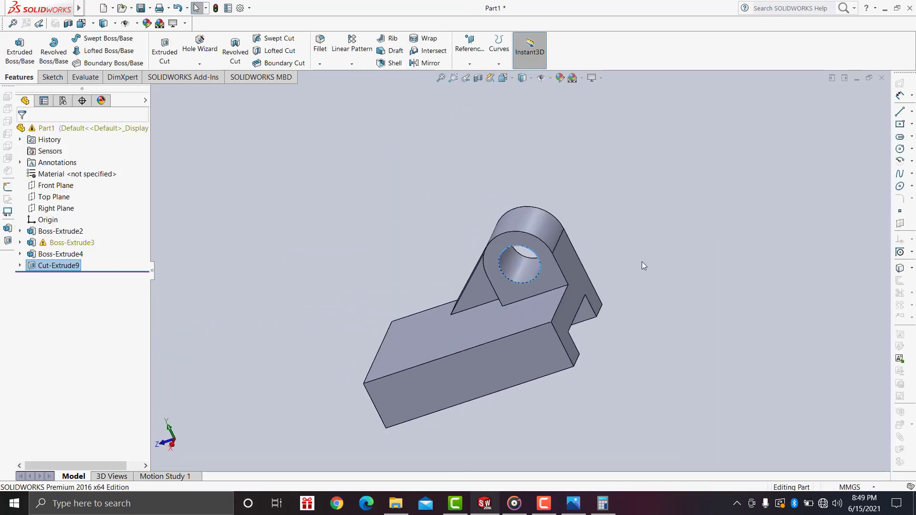
key(ctrl+7)
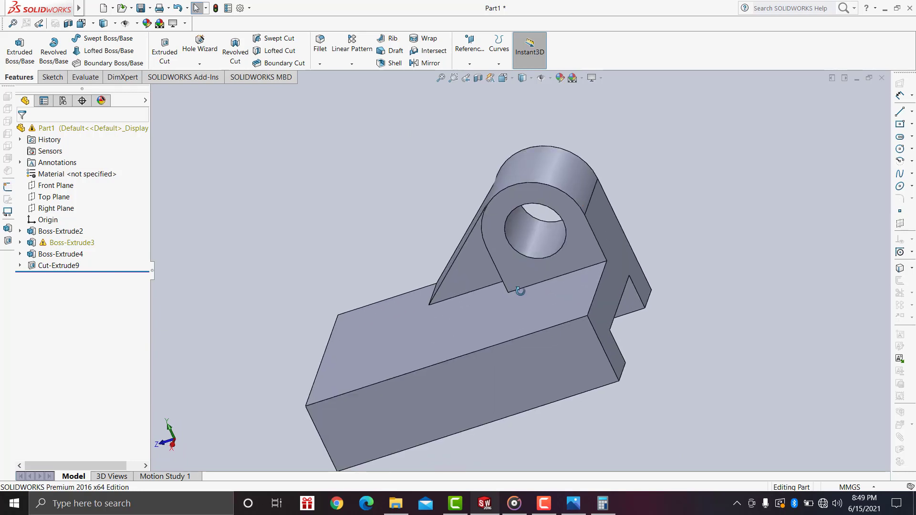
click(573, 503)
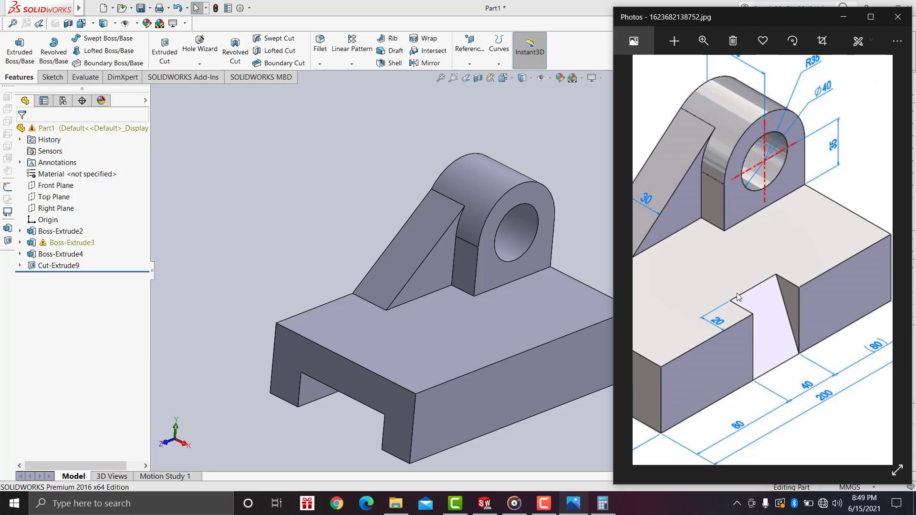
click(267, 230)
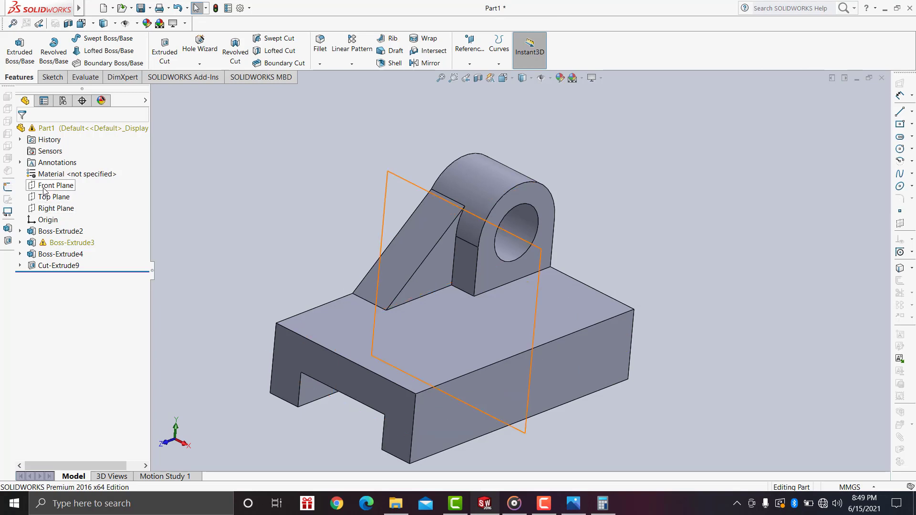
Draw a slanted triangle on the Front Plane at the base block's right end
click(44, 191)
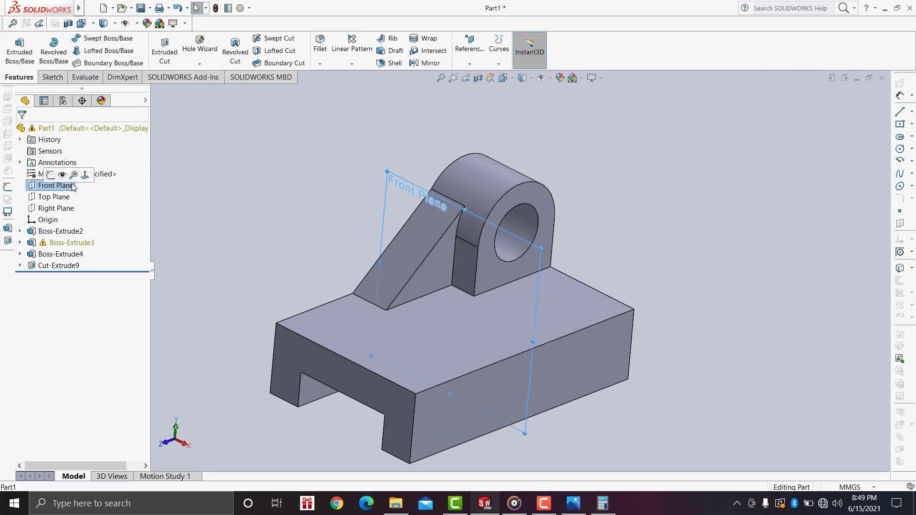
click(85, 175)
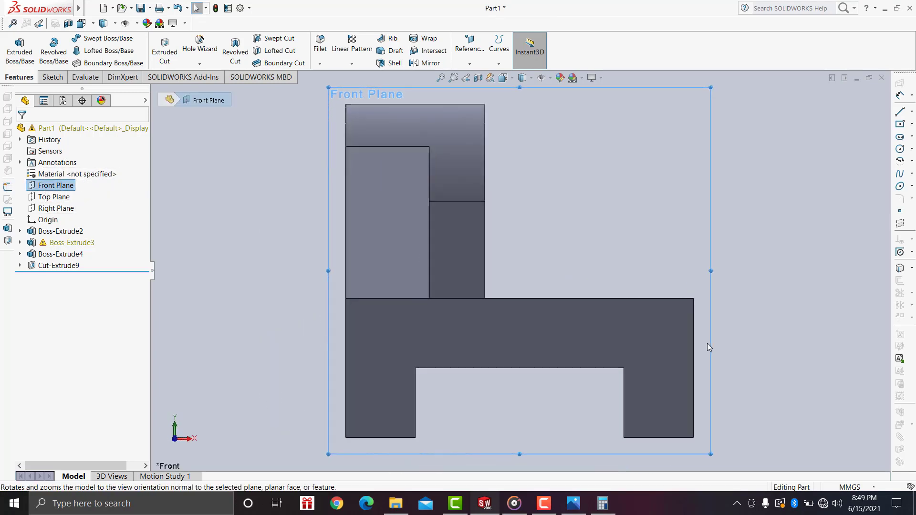
click(51, 77)
click(89, 38)
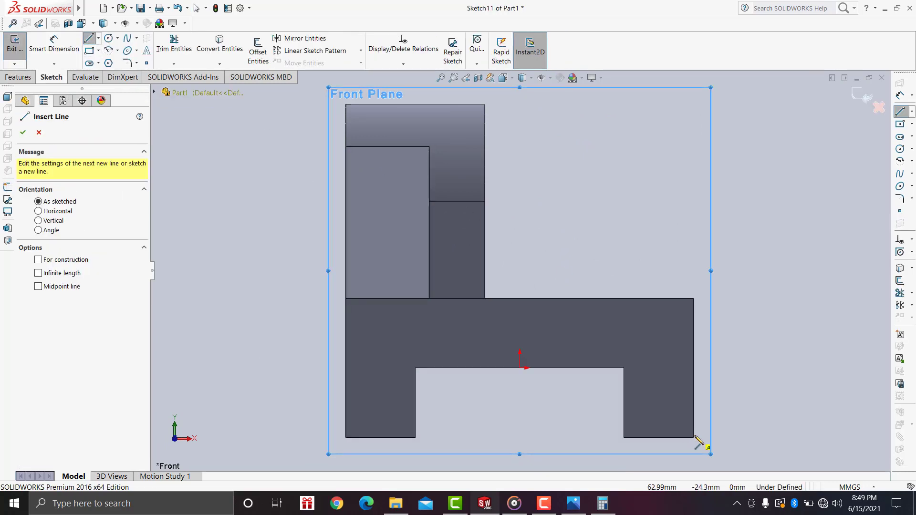
scroll(696, 443, down, 1)
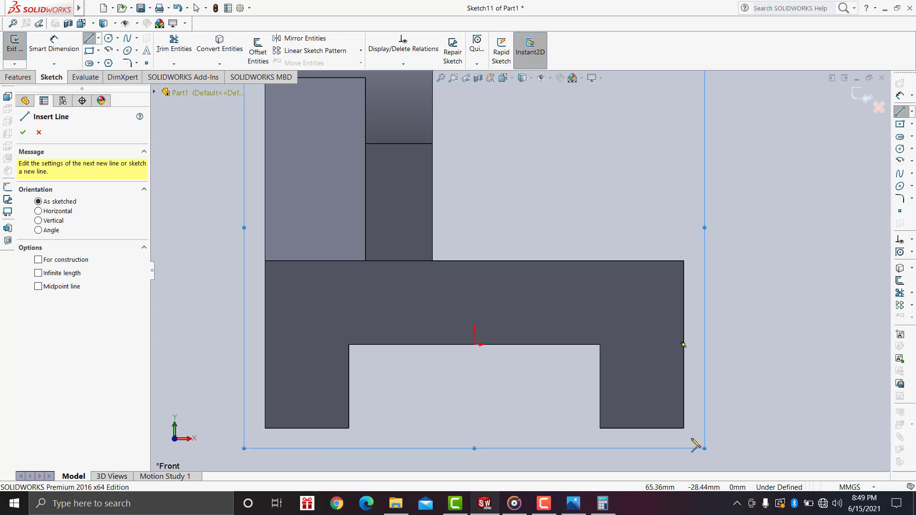
drag(683, 428, 588, 260)
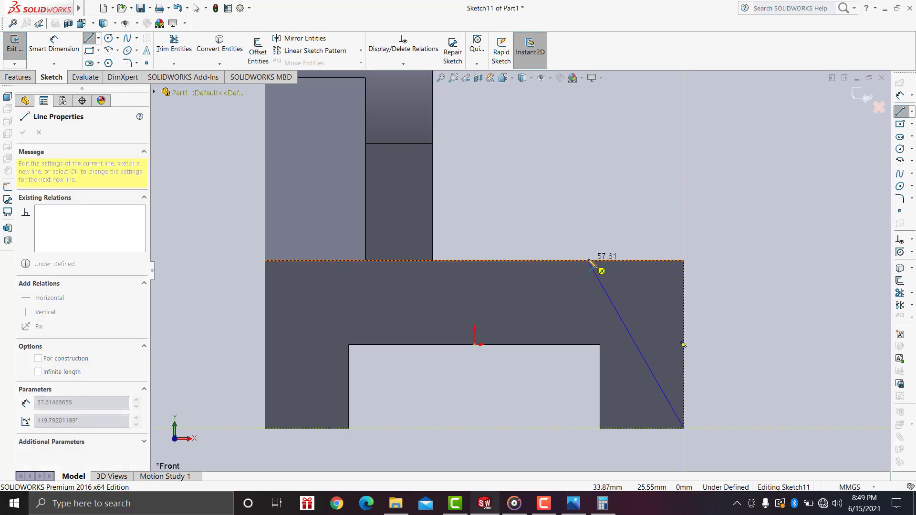
click(684, 260)
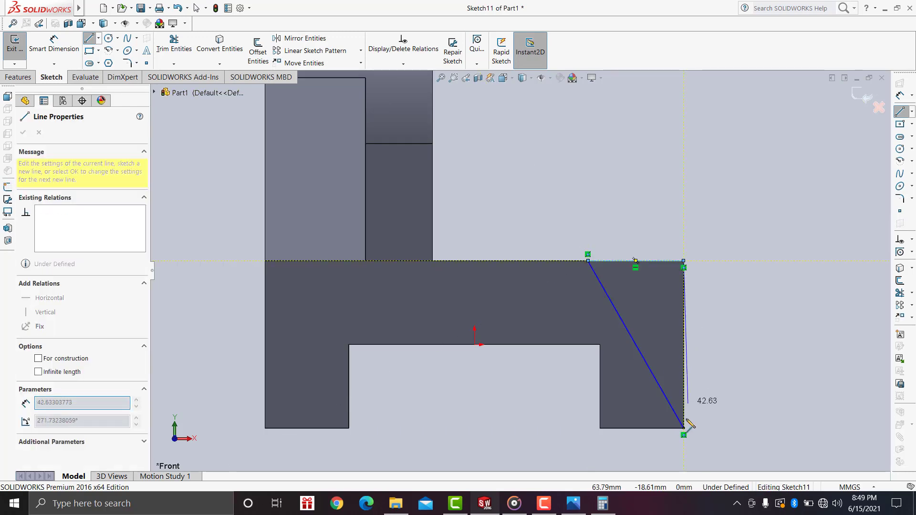
click(684, 428)
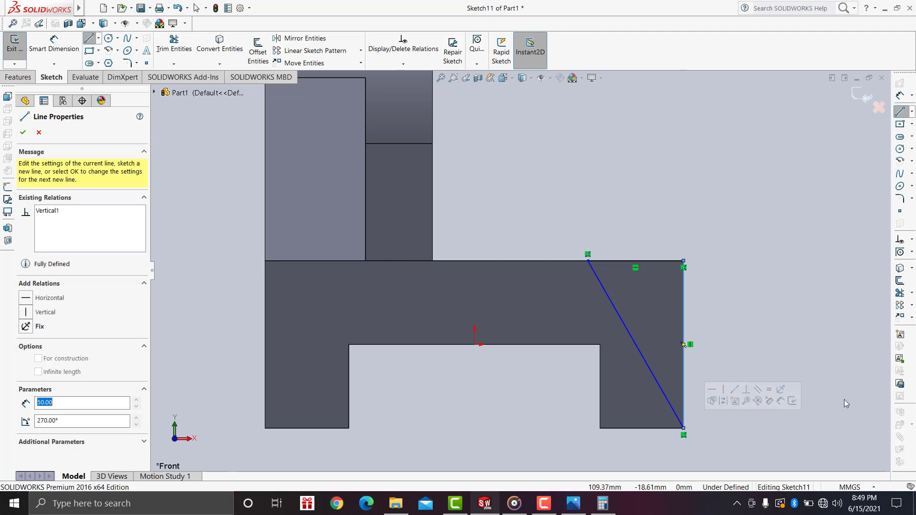
Dimension the triangle's top edge to 25 mm
click(568, 507)
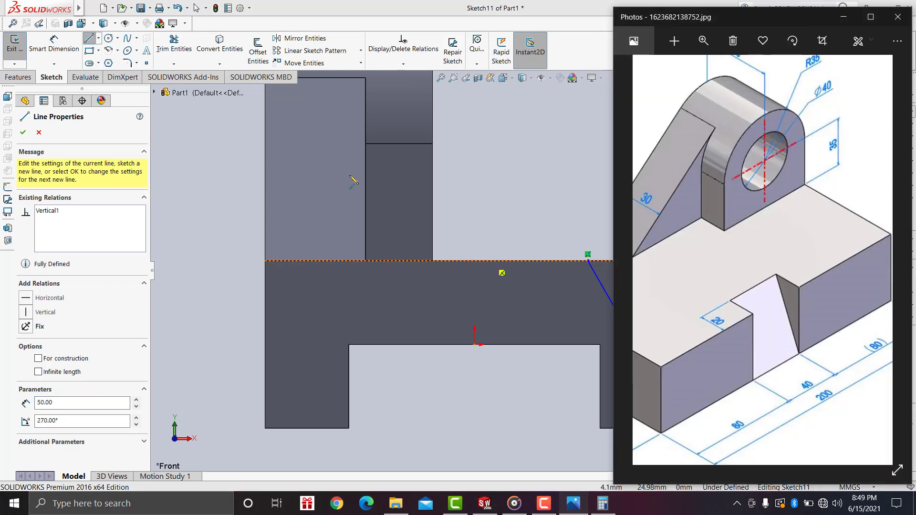
click(52, 46)
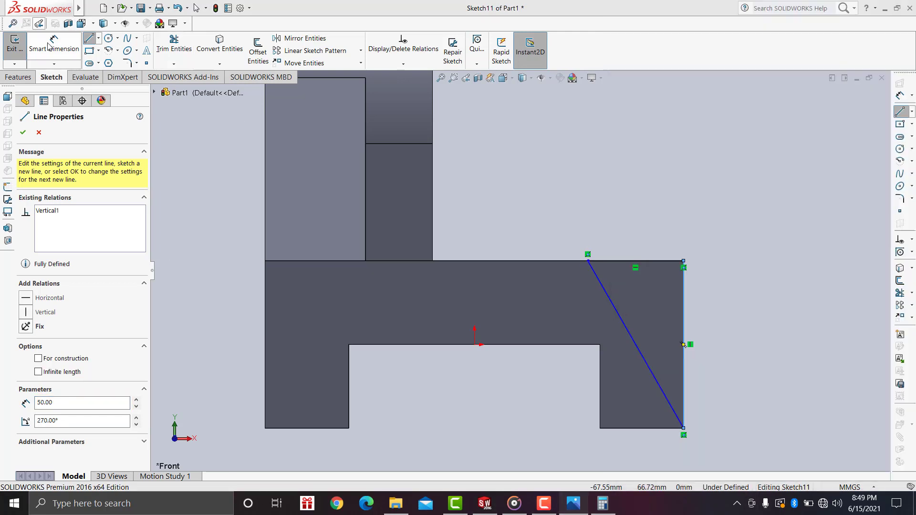
click(661, 260)
click(655, 210)
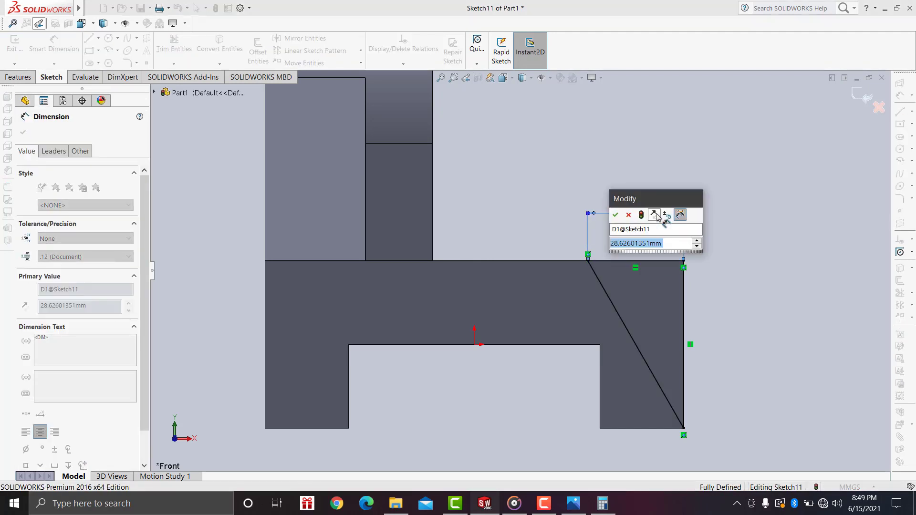
text(25)
click(615, 215)
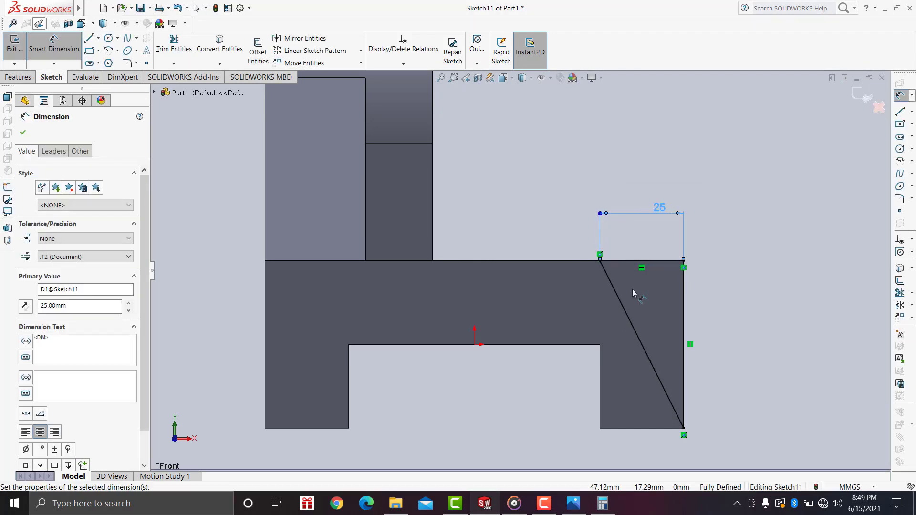
Check the base dimensions on the reference drawing and close the dimension settings
click(572, 504)
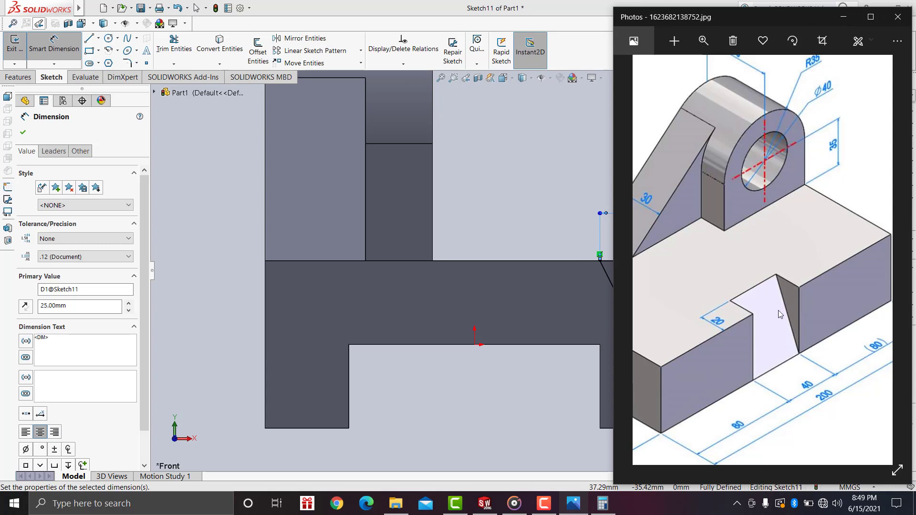
drag(781, 314, 749, 254)
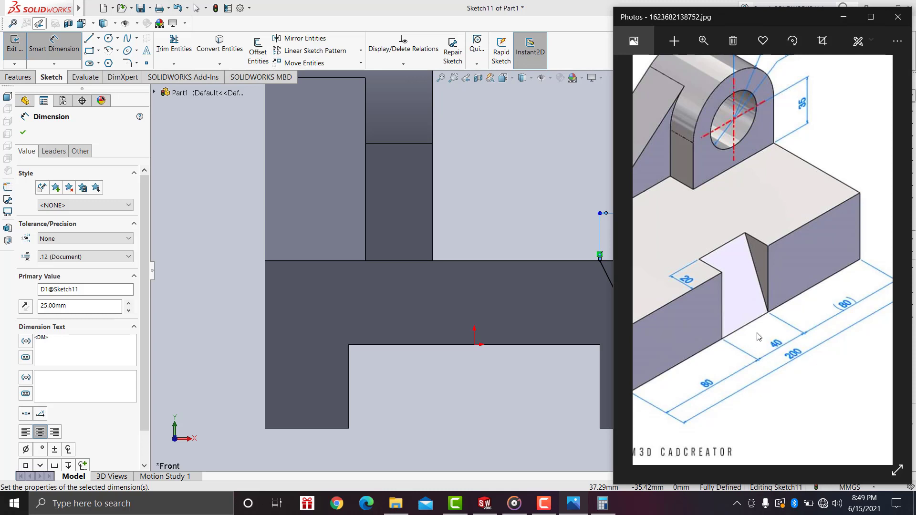
click(23, 132)
click(20, 79)
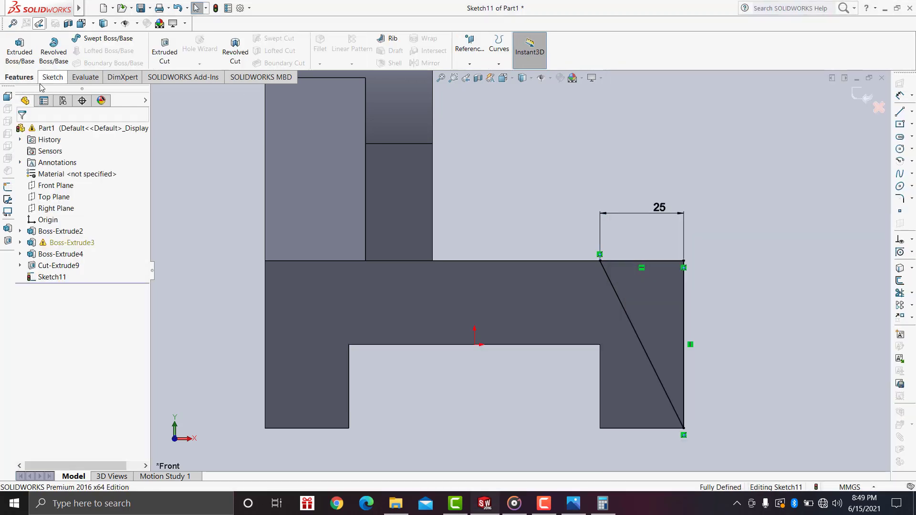
Cut the triangular notch through the block, 20 mm in Direction 1 and 20 mm in Direction 2
click(162, 55)
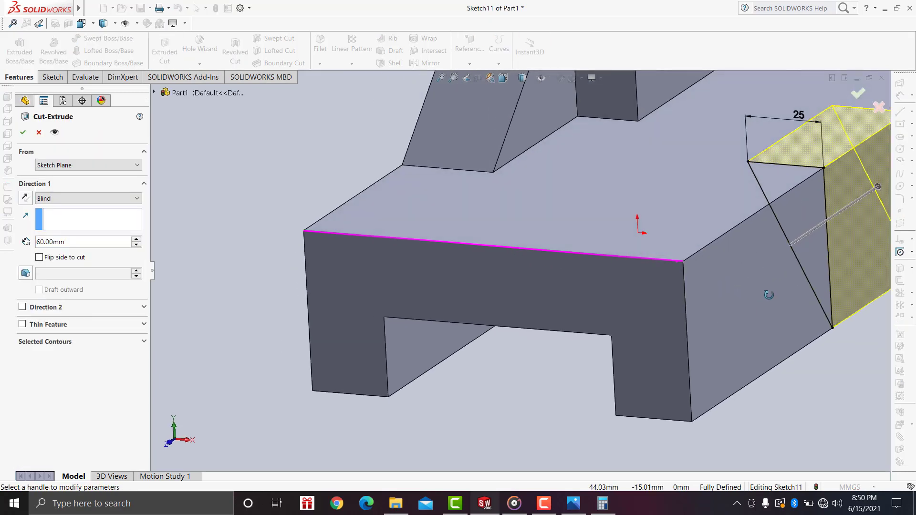
mouse_move(669, 266)
middle_down()
mouse_move(706, 239)
mouse_move(708, 214)
middle_up()
scroll(576, 261, down, 3)
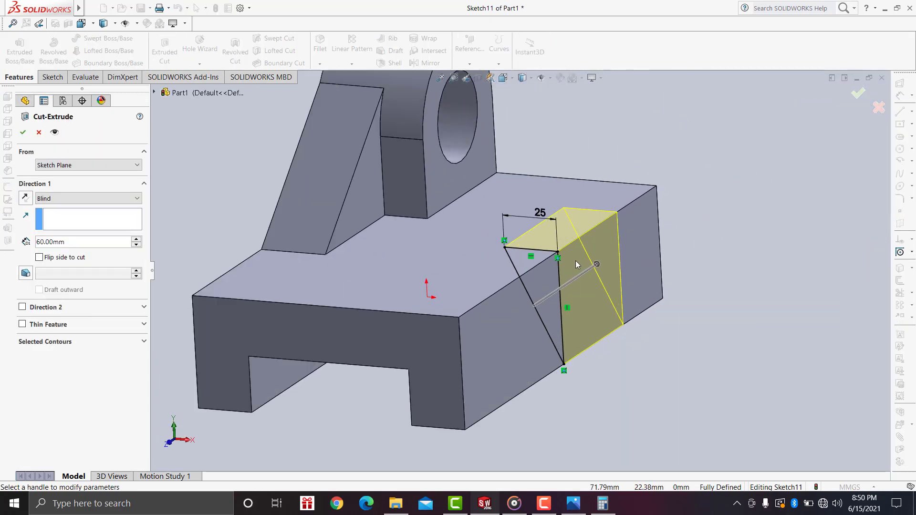
middle_drag(576, 260, 555, 293)
scroll(573, 248, down, 2)
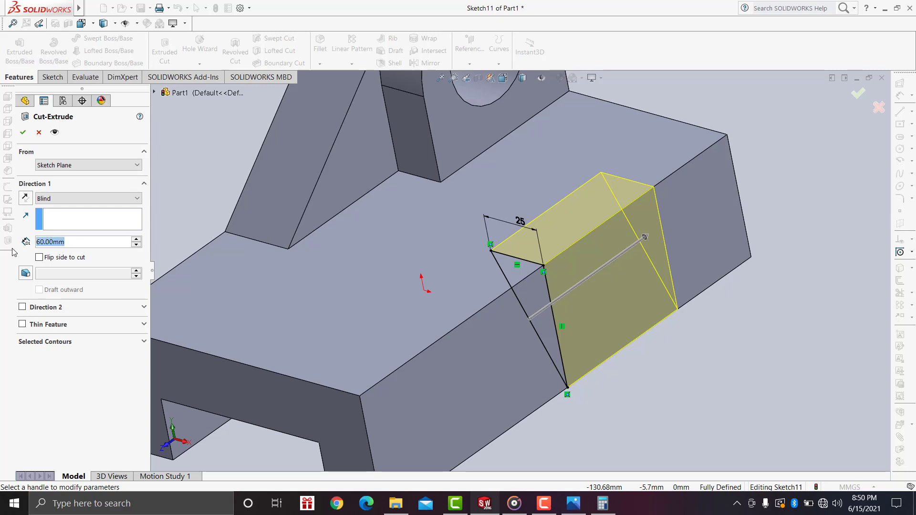
text(20)
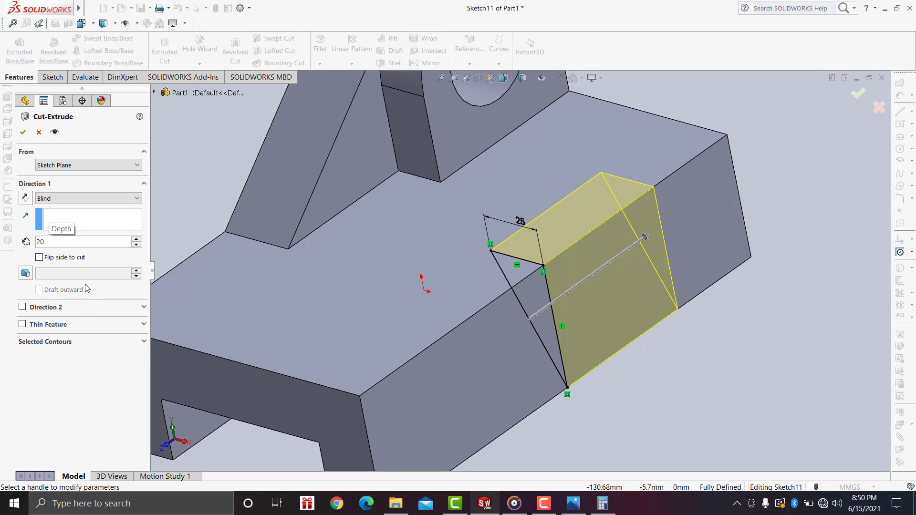
click(23, 307)
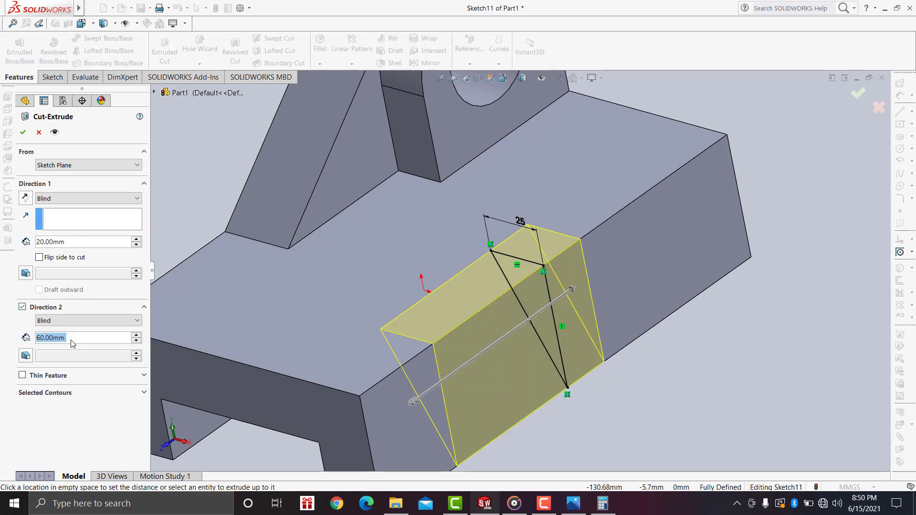
text(20)
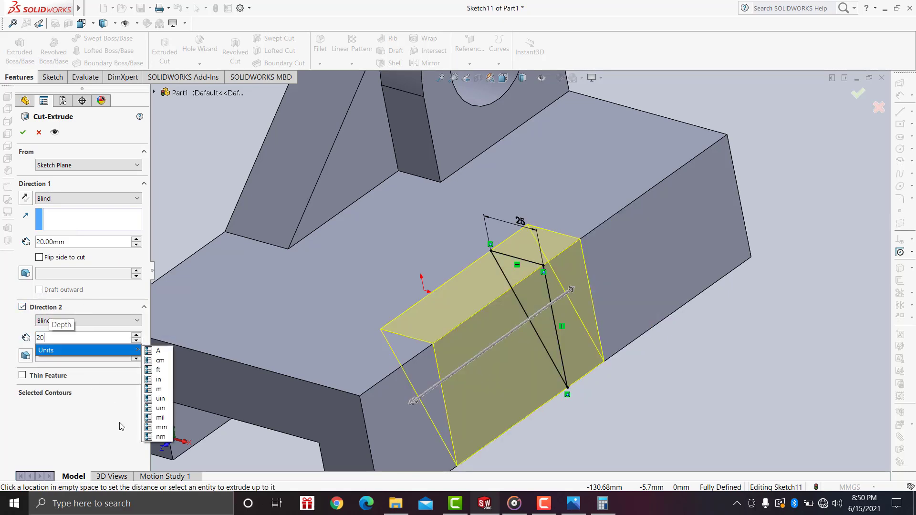
key(Return)
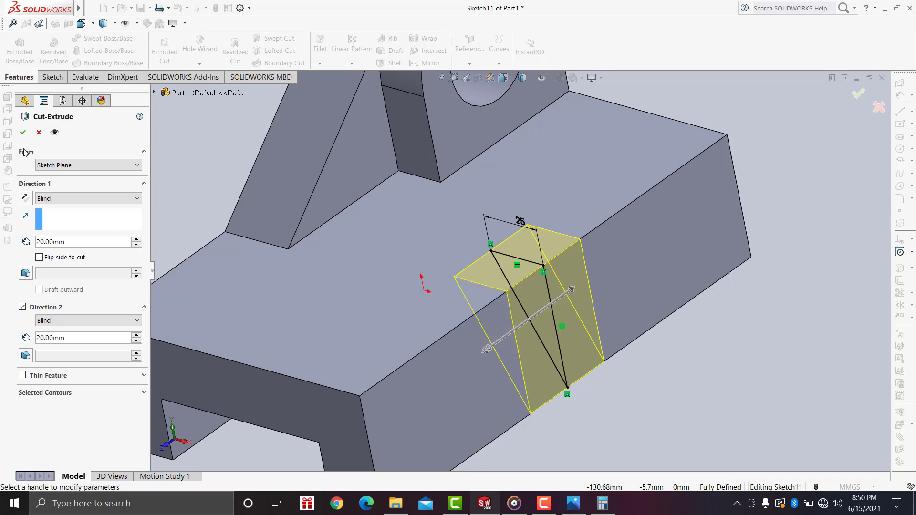
click(23, 135)
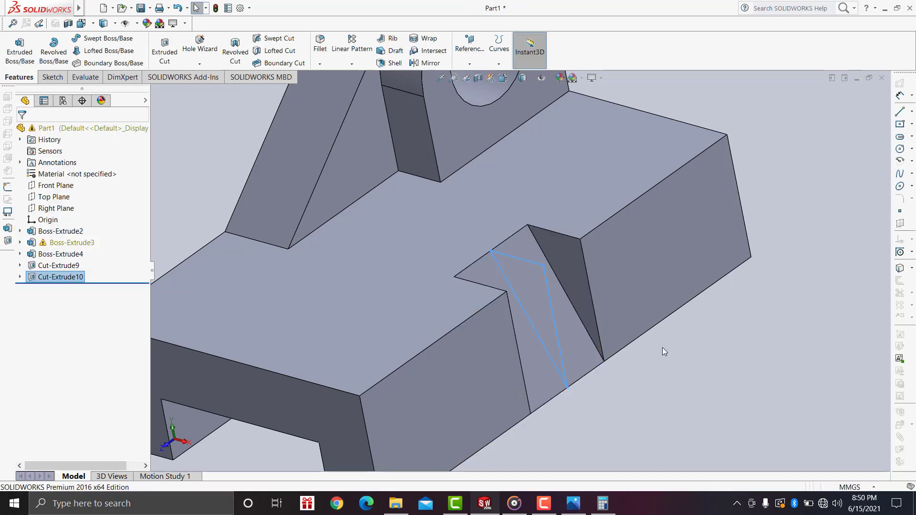
Deselect the new cut and show the whole part in standard isometric view
mouse_move(662, 348)
middle_down()
mouse_move(629, 348)
mouse_move(639, 391)
middle_up()
click(639, 392)
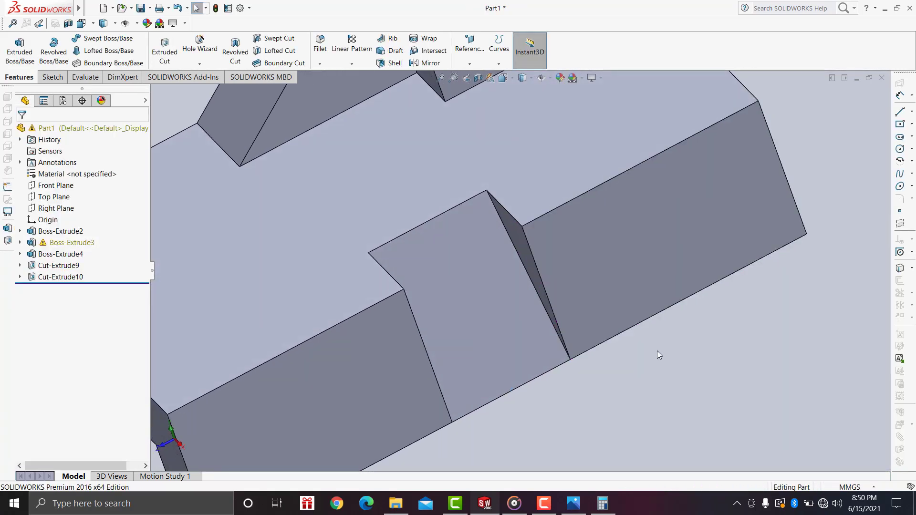
scroll(657, 351, up, 3)
key(ctrl+7)
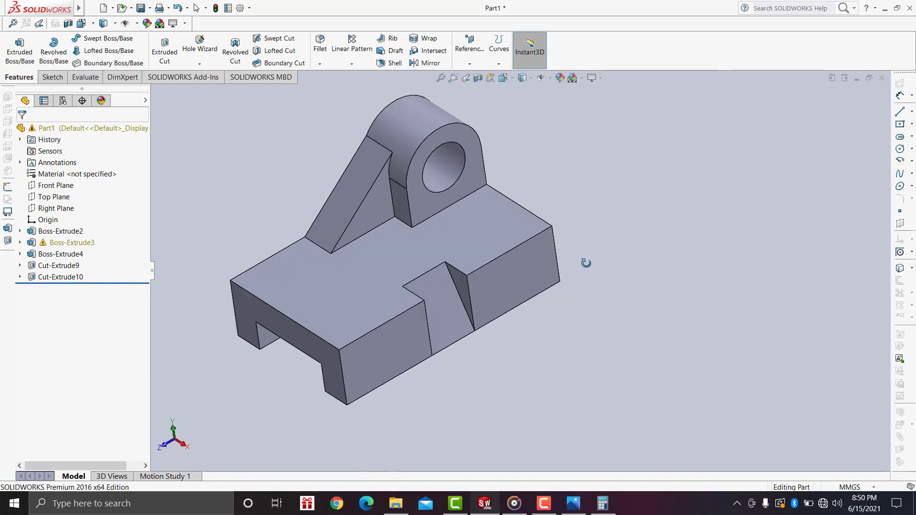
scroll(505, 171, up, 1)
scroll(573, 234, down, 2)
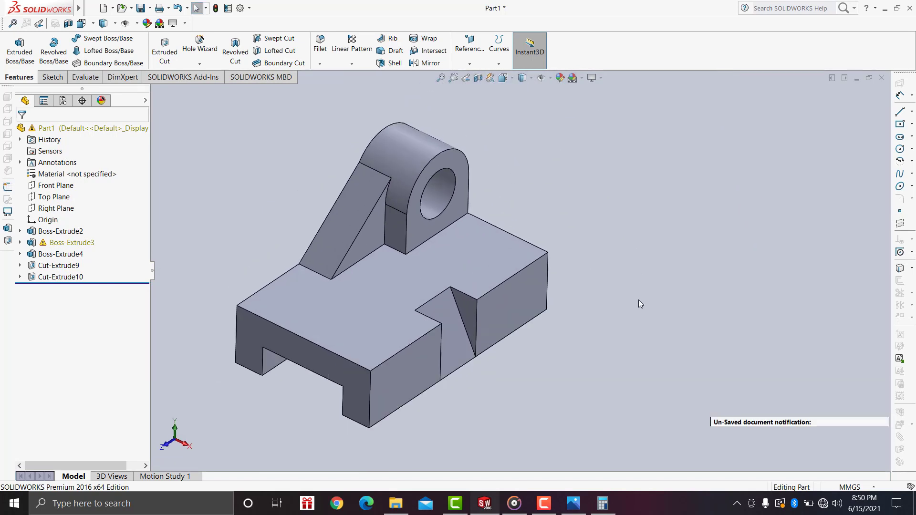
scroll(638, 299, down, 1)
scroll(591, 263, up, 1)
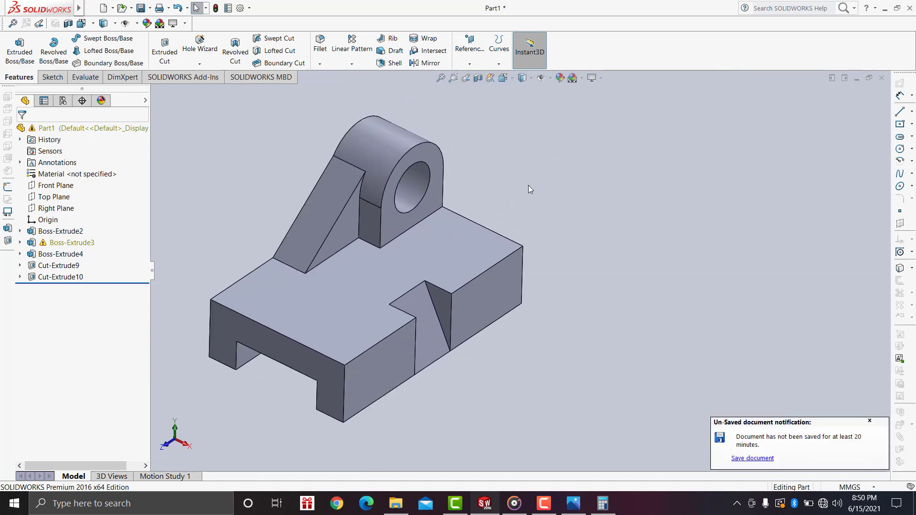
Dismiss the Background Display Setting prompt, leaving the scene unchanged
click(581, 80)
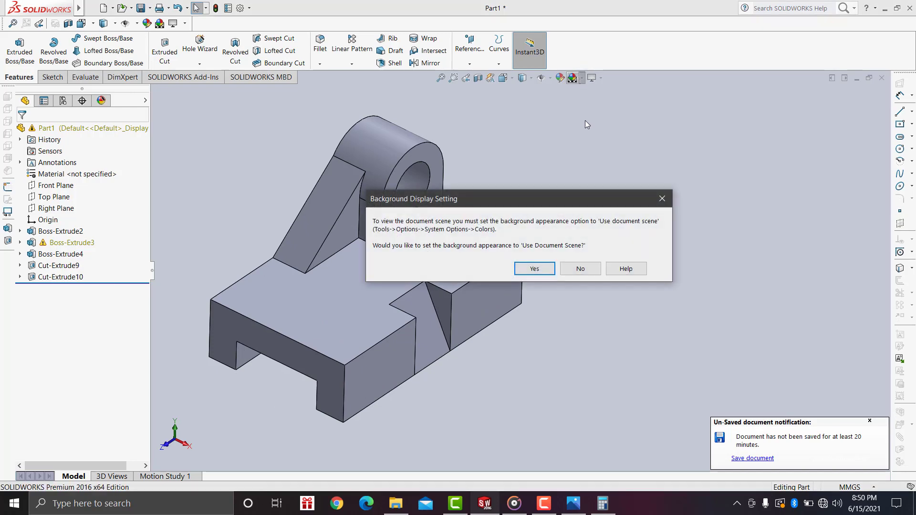
click(624, 271)
click(760, 101)
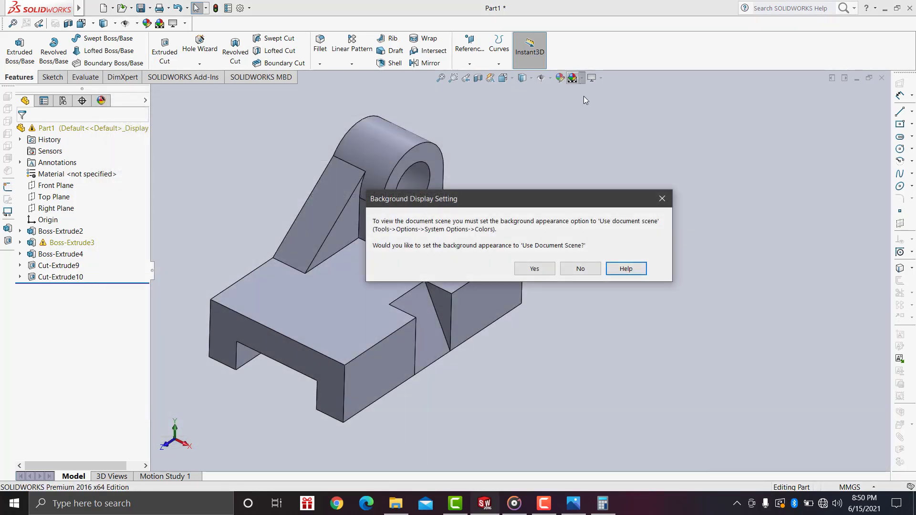
click(574, 271)
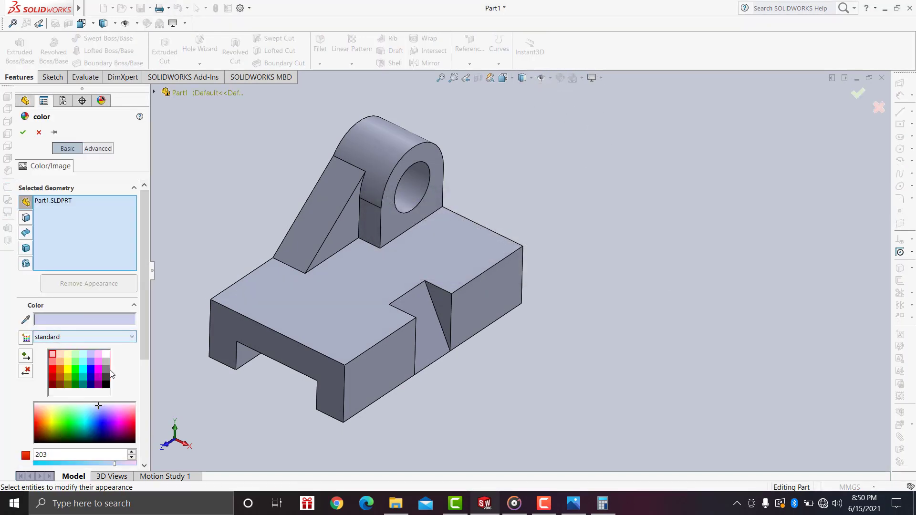
Colour the whole part near-black and accept the appearance
click(52, 377)
click(106, 364)
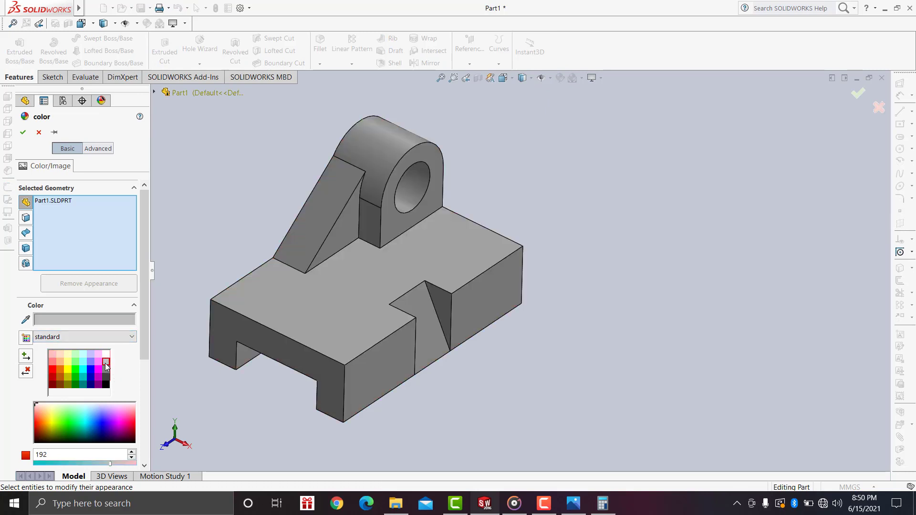
click(103, 371)
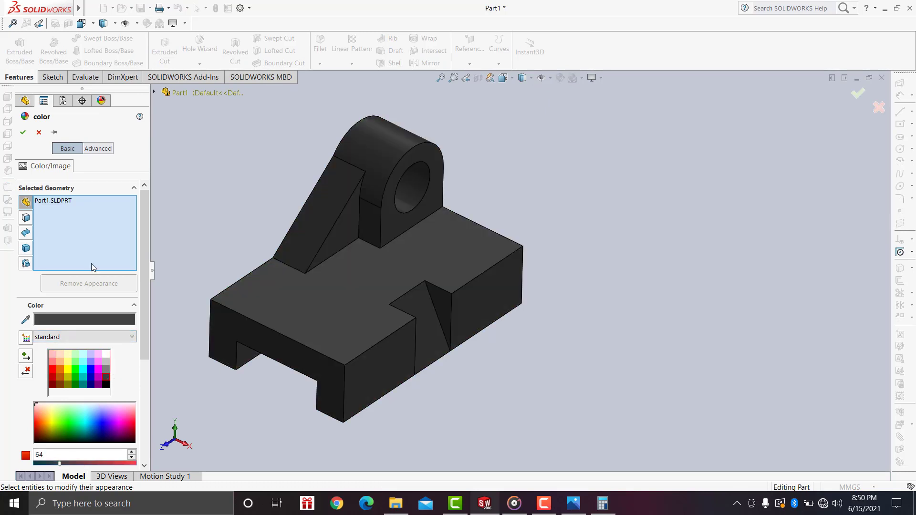
click(22, 132)
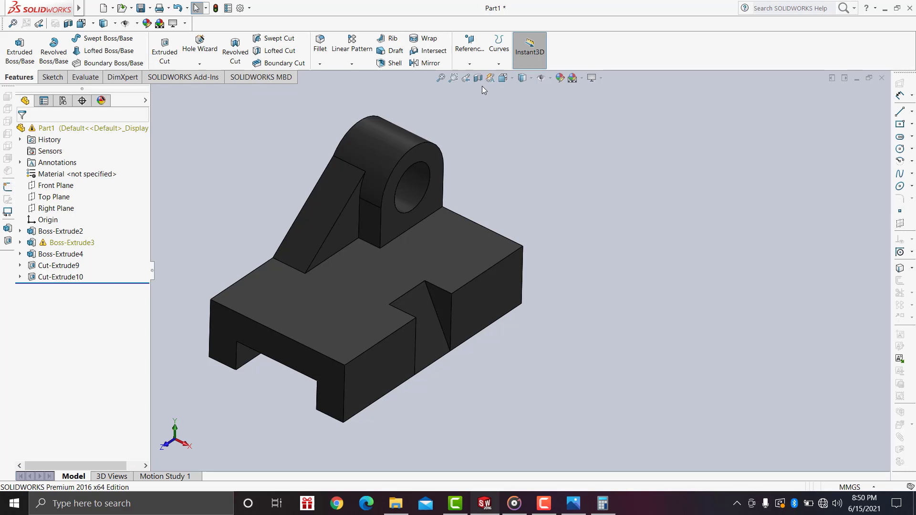
Apply the Backdrop - Studio with Fill Lights scene behind the part
click(573, 79)
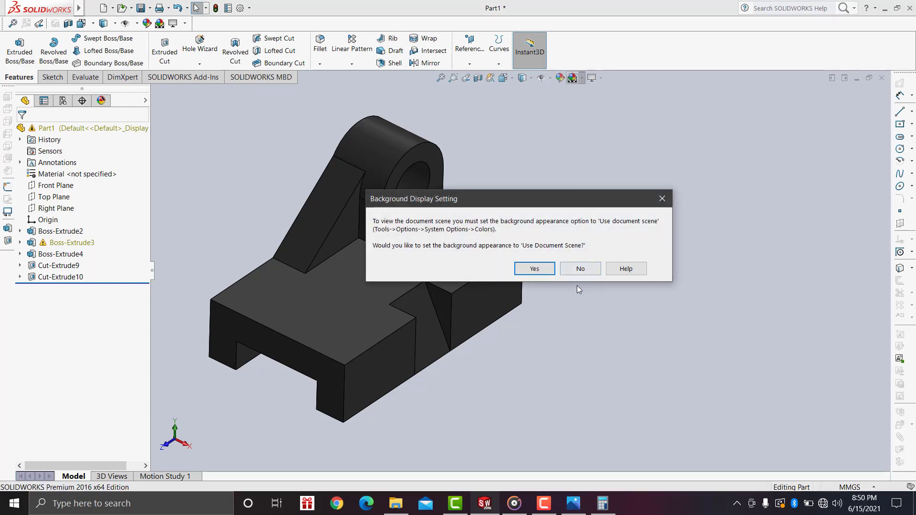
click(538, 270)
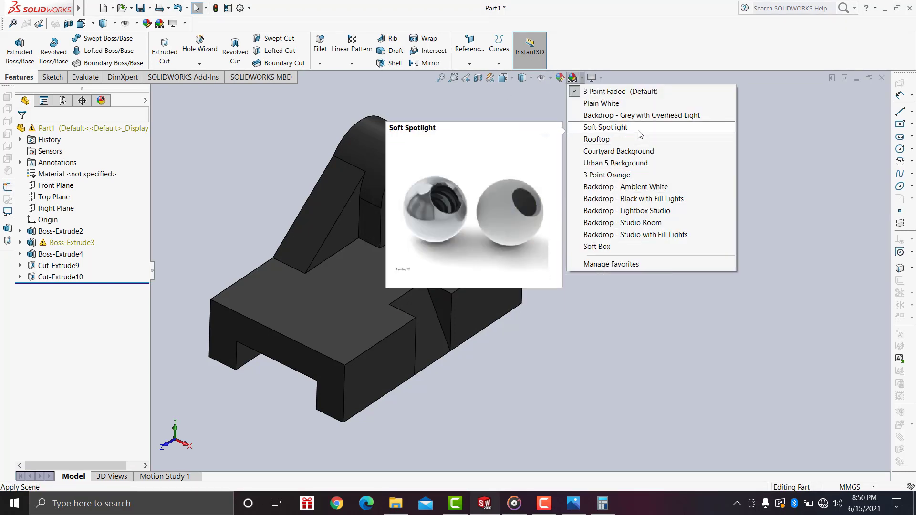
click(627, 197)
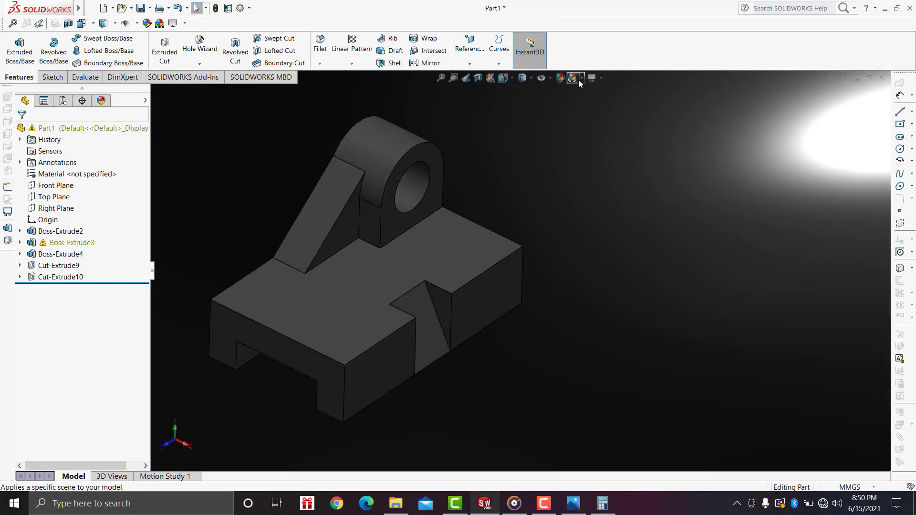
click(580, 78)
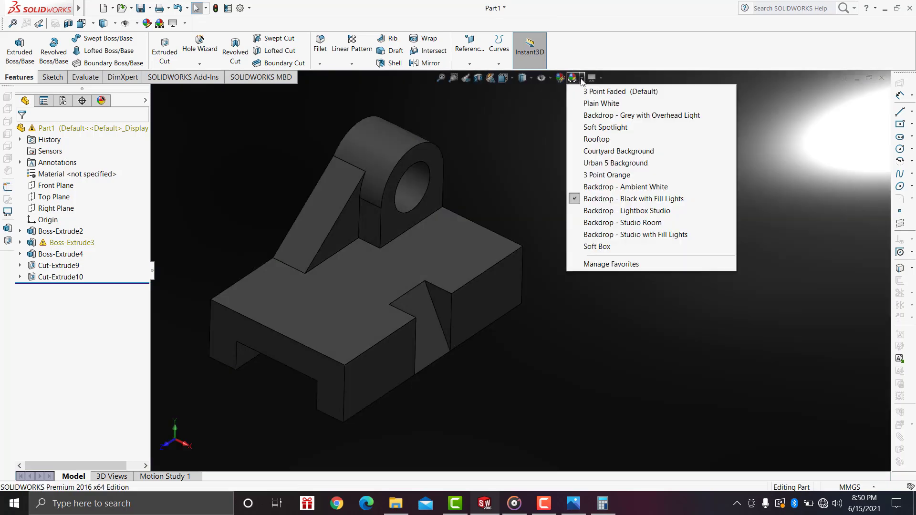
click(605, 234)
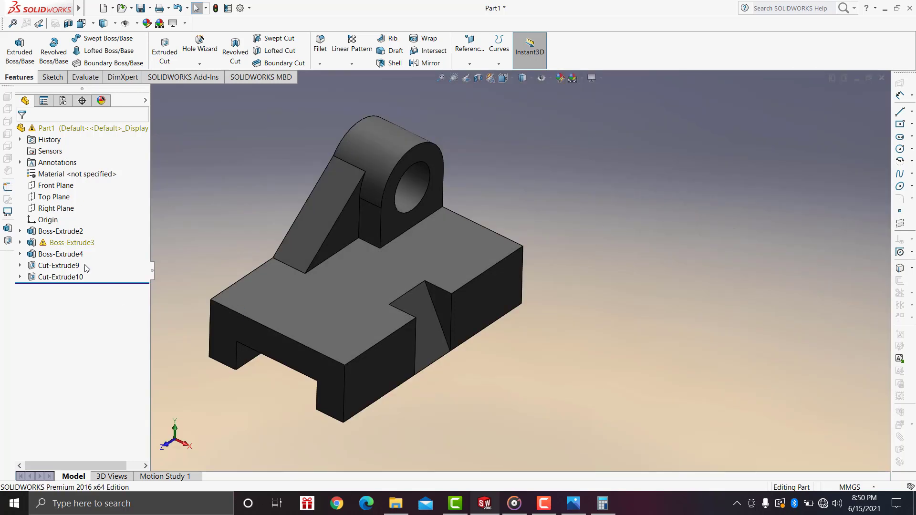
Change the part's appearance colour from near-black to the light grey swatch
click(559, 81)
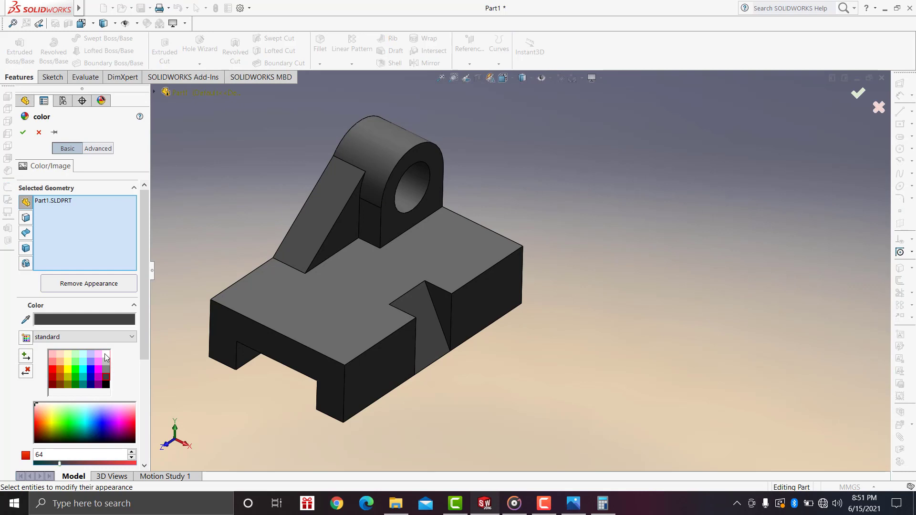
click(106, 355)
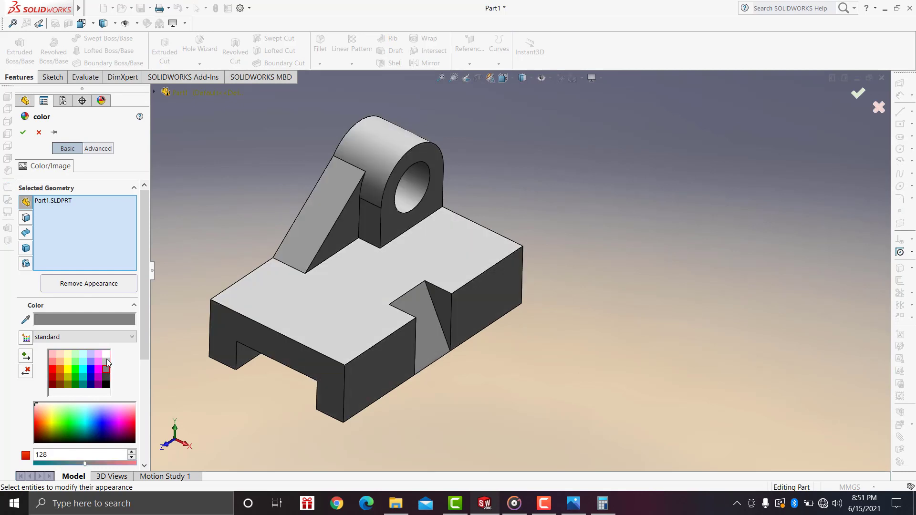
click(107, 361)
click(57, 319)
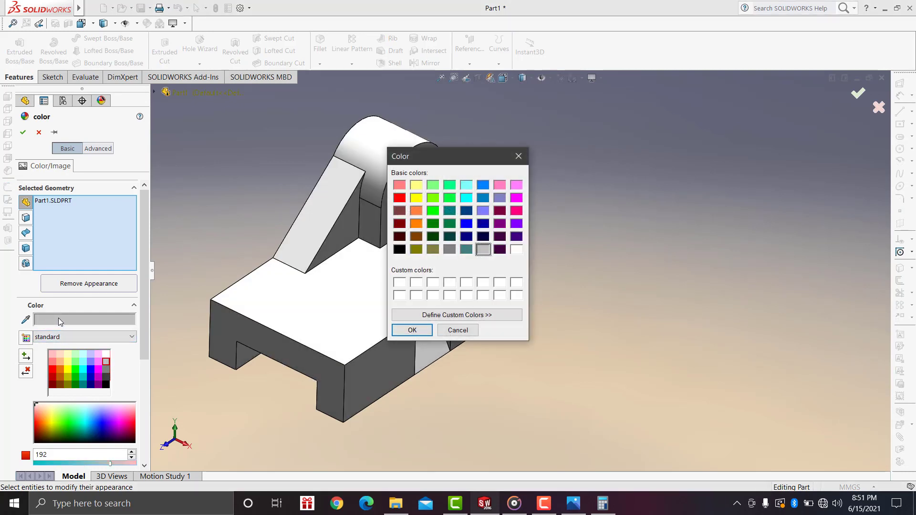
click(518, 156)
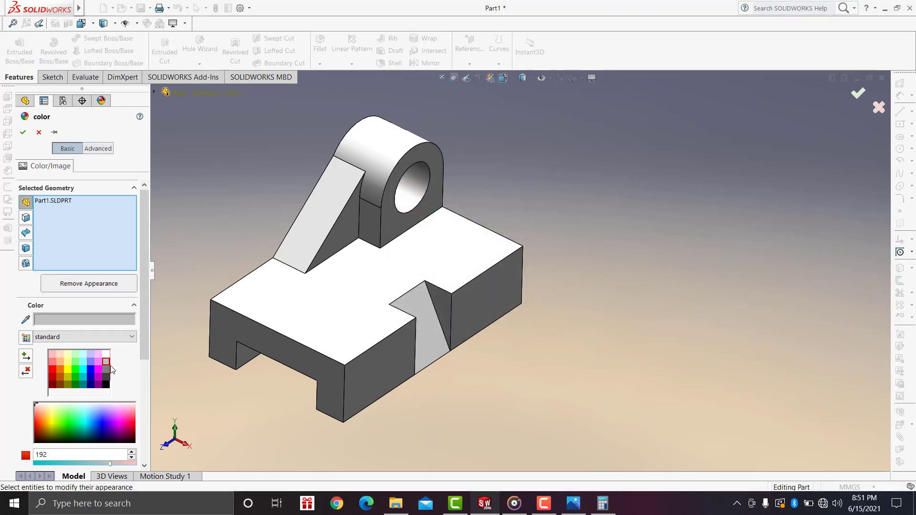
click(22, 132)
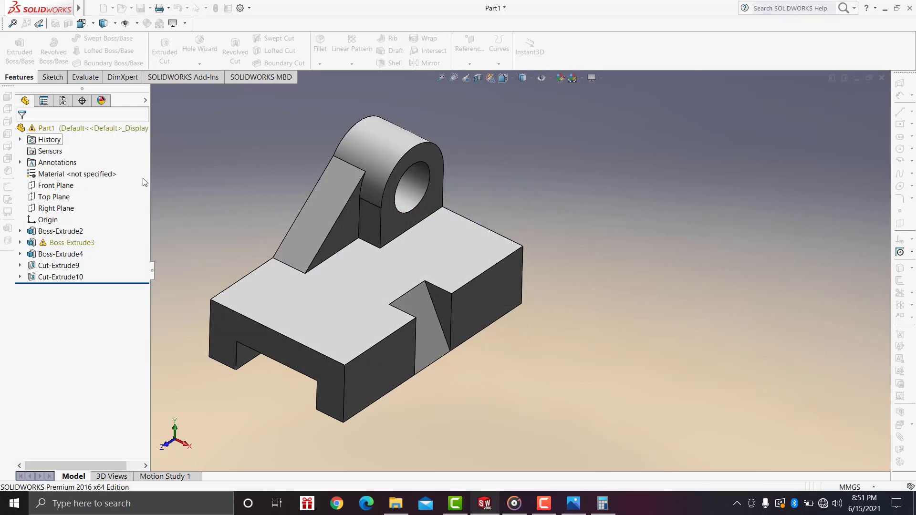
Open the Exercise 1 reference drawing in Photos beside the finished model
click(573, 503)
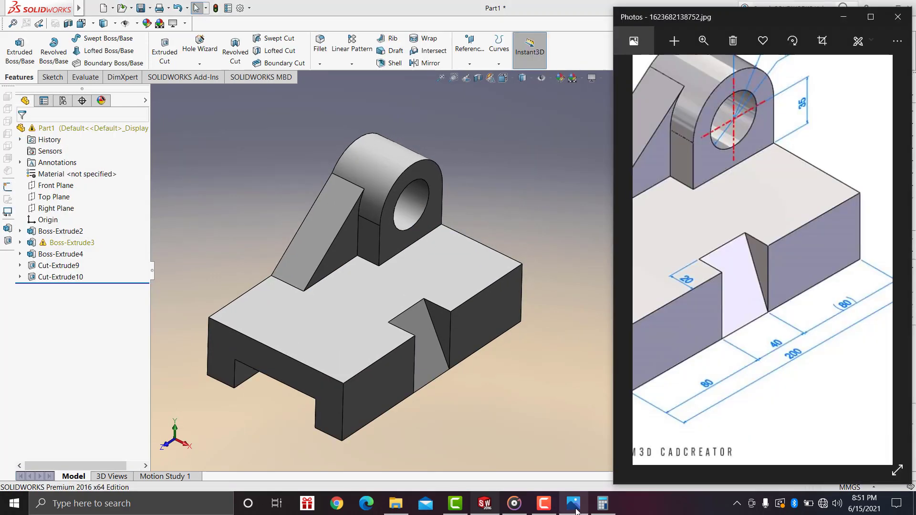